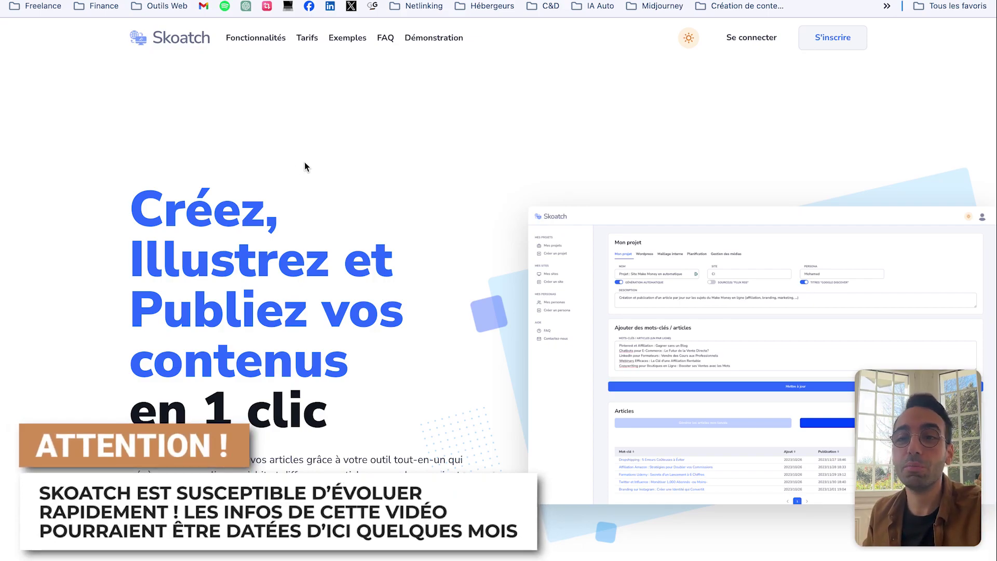
Step: Scroll through Skoatch's add-site form to review its empty URL, name and WordPress fields
scroll(300, 172, "down", 5)
scroll(301, 174, "down", 5)
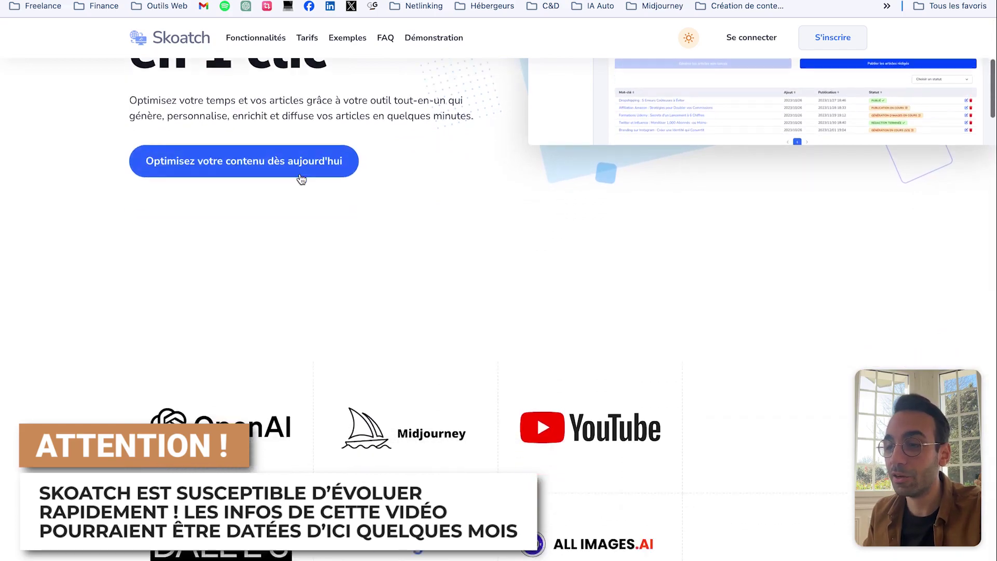
scroll(485, 259, "up", 4)
scroll(485, 264, "up", 5)
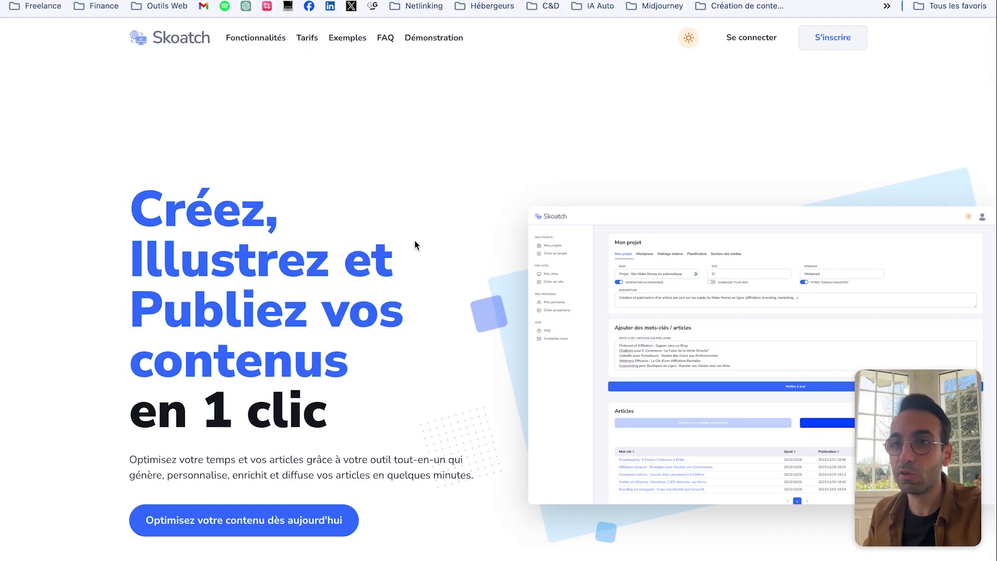
scroll(414, 241, "down", 8)
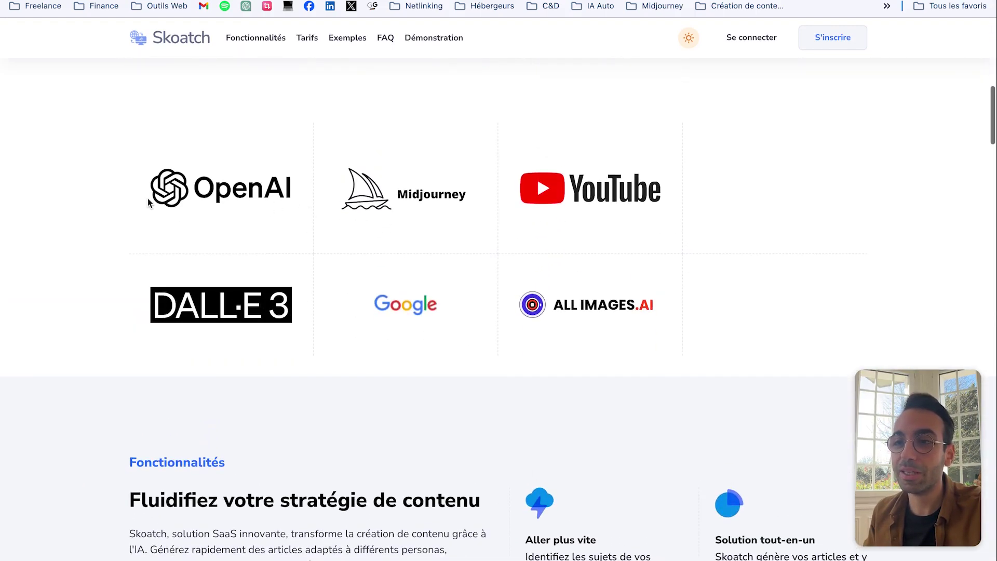
scroll(251, 248, "up", 1)
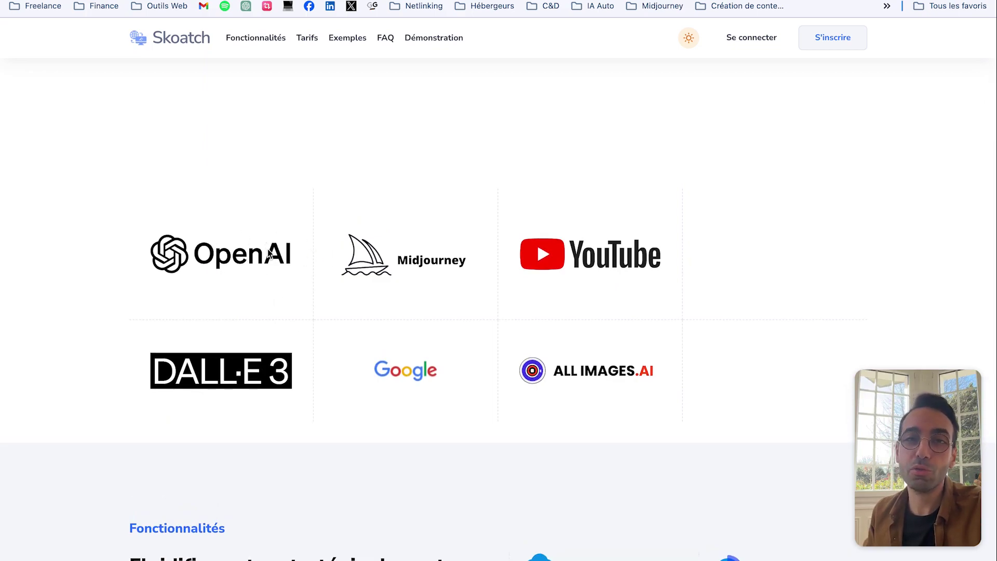
scroll(252, 322, "up", 1)
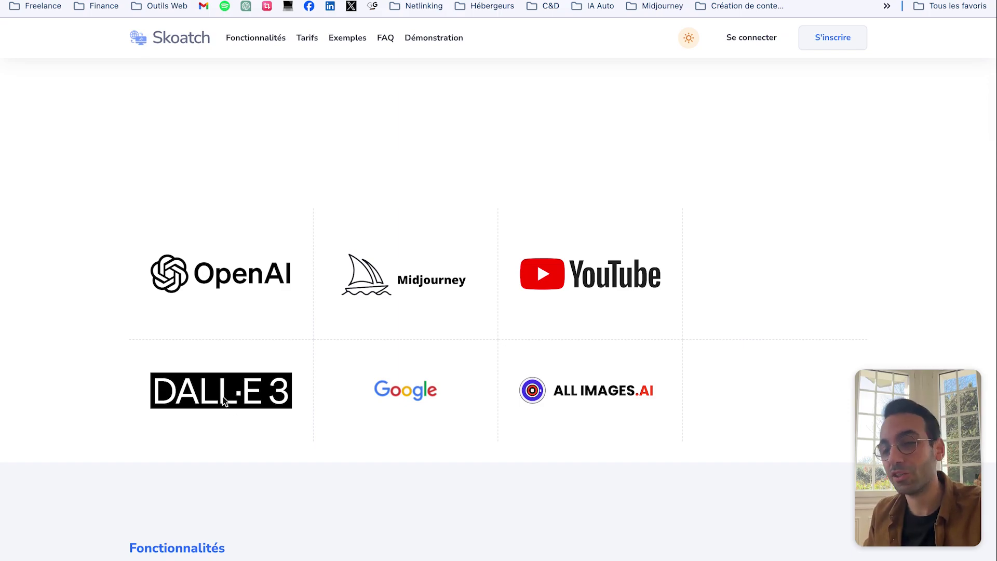
scroll(345, 285, "down", 1)
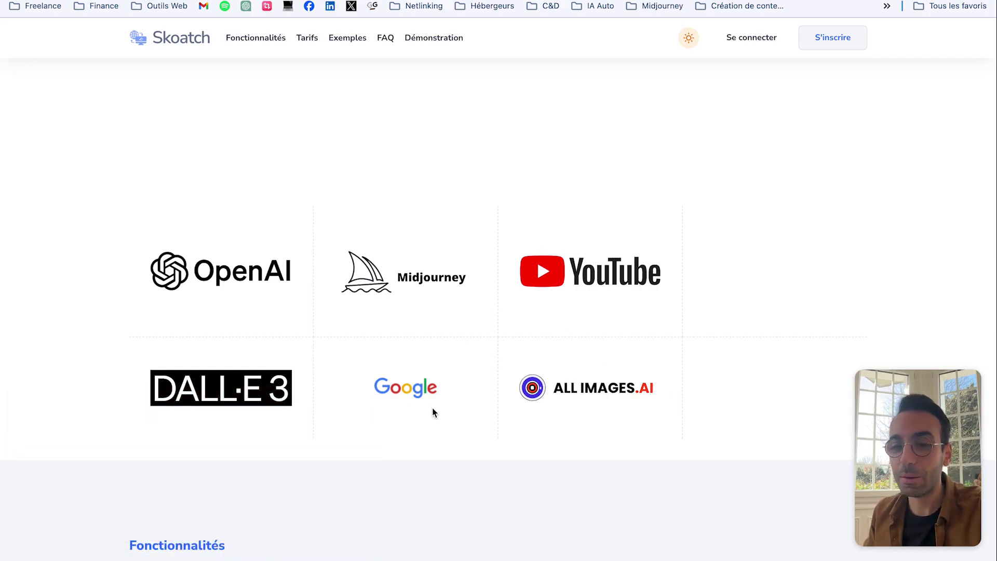
scroll(434, 412, "down", 7)
scroll(584, 235, "down", 3)
scroll(584, 230, "down", 15)
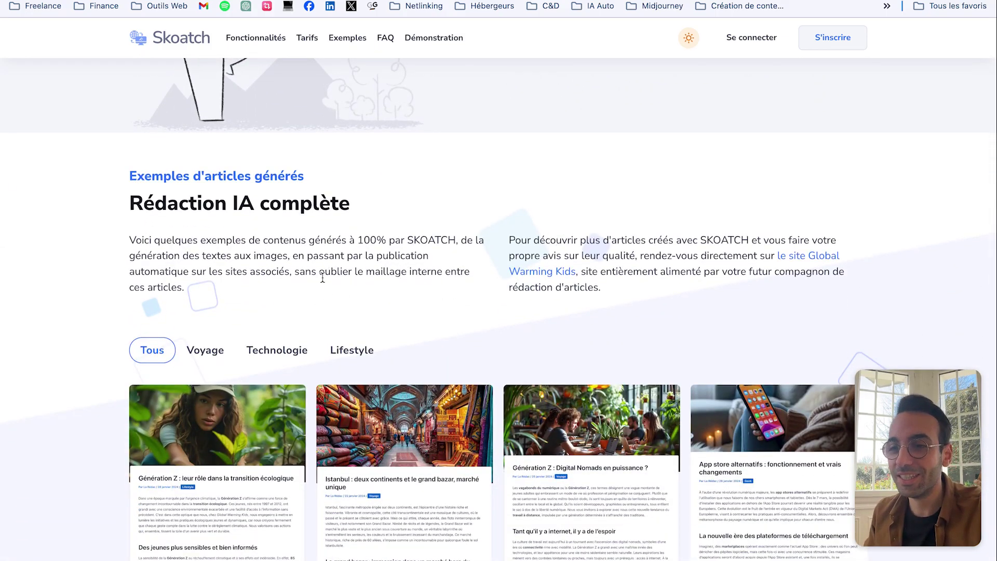
scroll(325, 272, "down", 7)
scroll(397, 231, "up", 20)
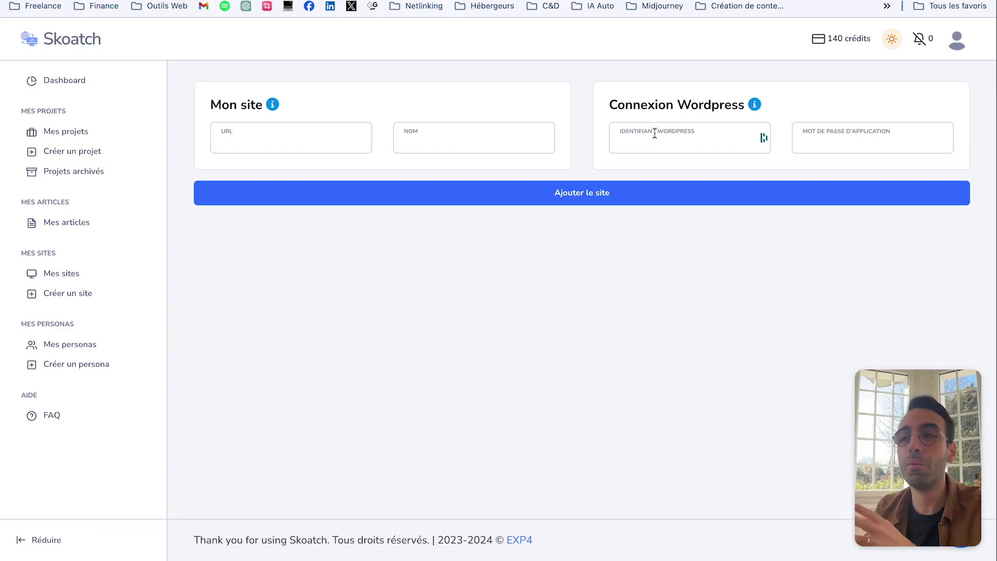
Step: Load the site's WordPress dashboard in a new tab from the 'guer' address
key("ctrl+t")
type("guer")
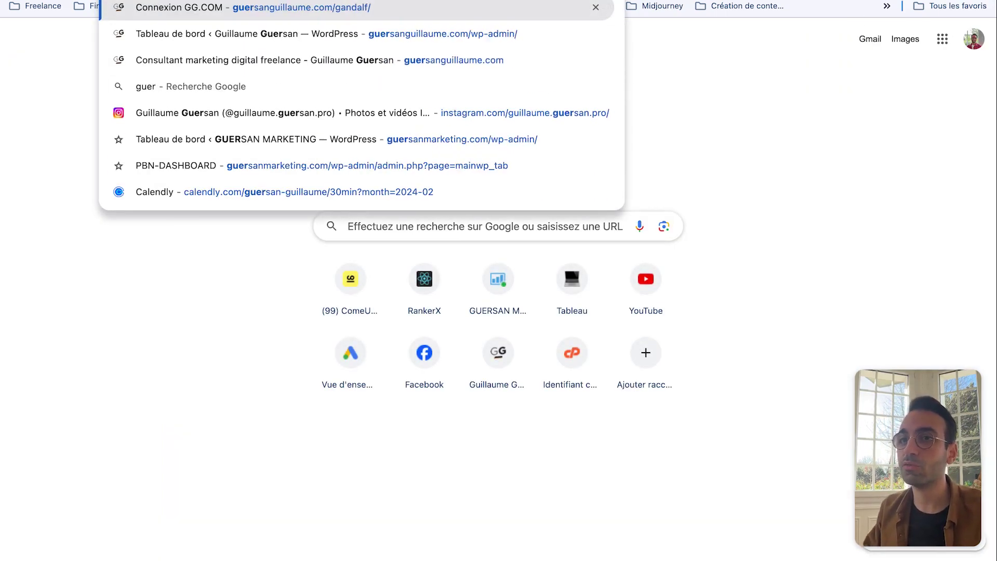
key("Escape")
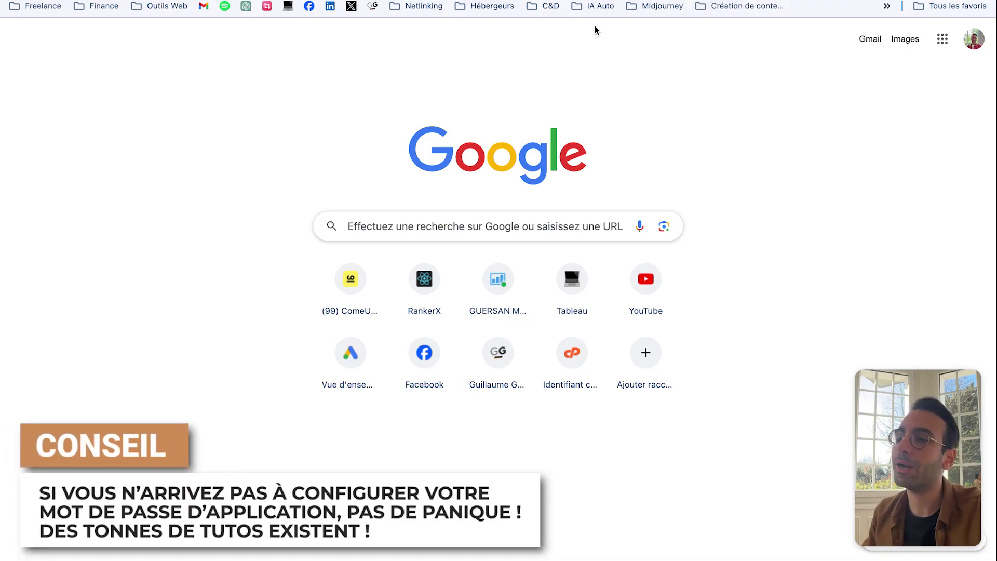
key("Return")
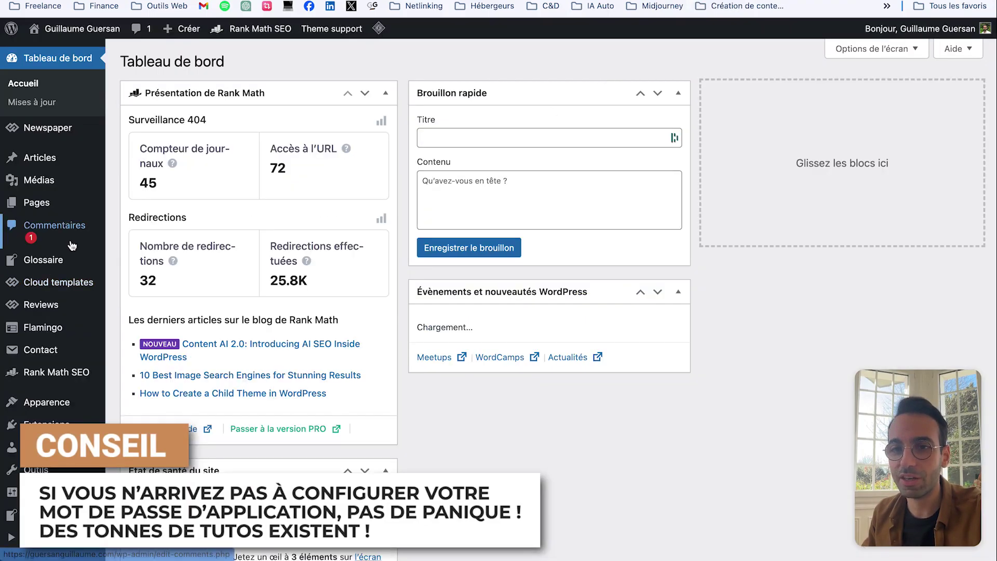
scroll(52, 388, "down", 2)
Step: Open your own profile under Comptes and focus the new application password name field
left_click(43, 396)
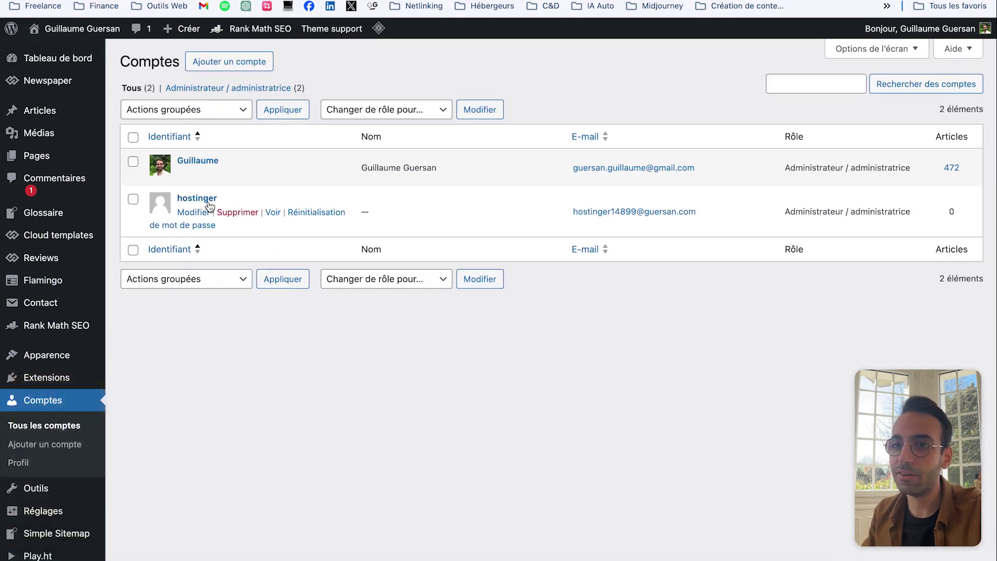
left_click(197, 160)
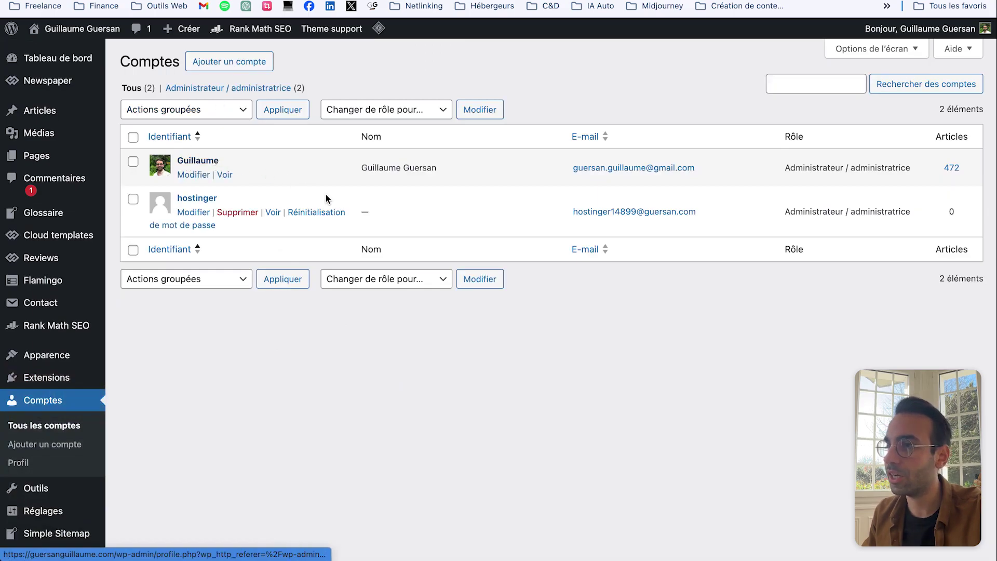
scroll(345, 218, "down", 1)
scroll(344, 216, "down", 20)
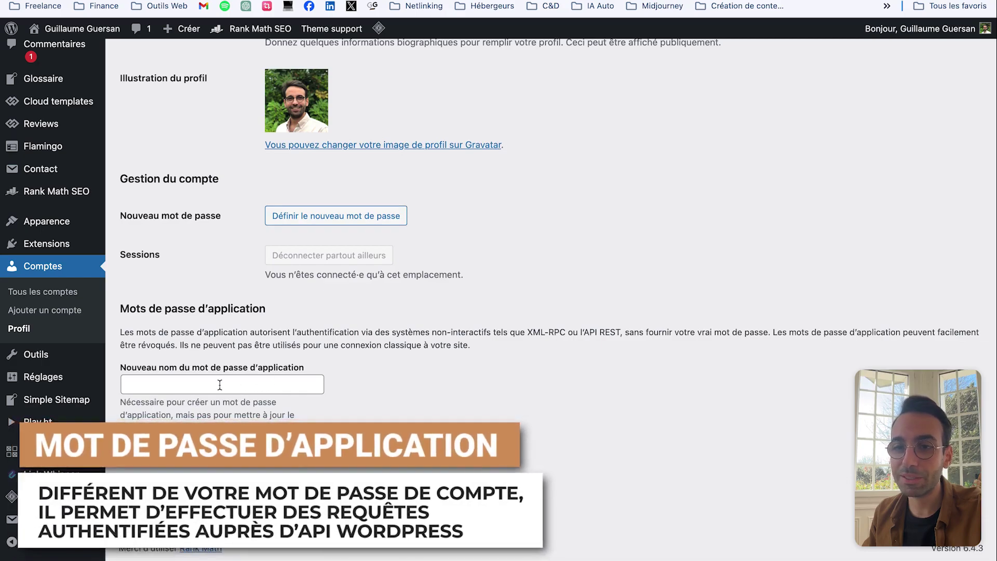
left_click(147, 384)
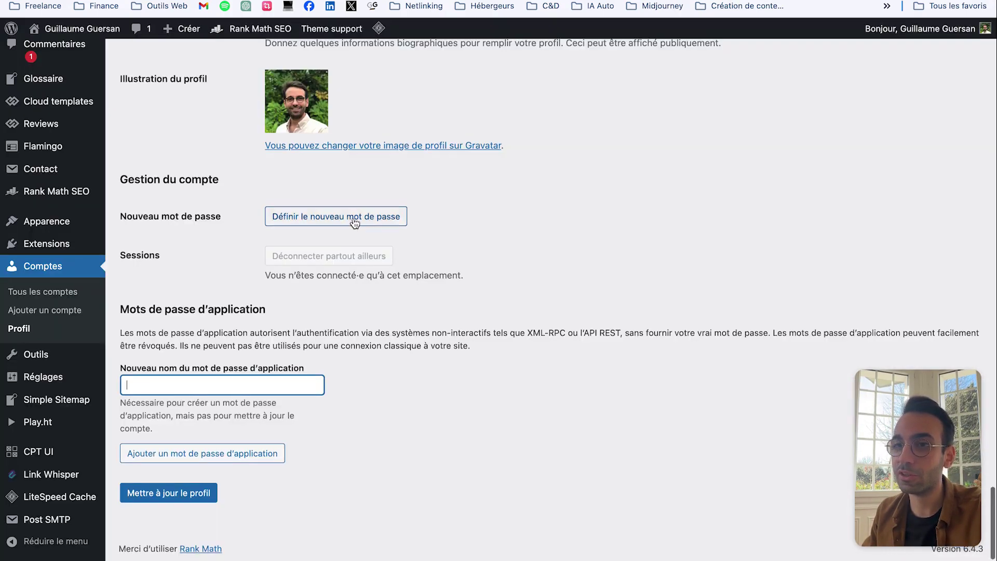
scroll(363, 208, "up", 15)
scroll(255, 430, "down", 3)
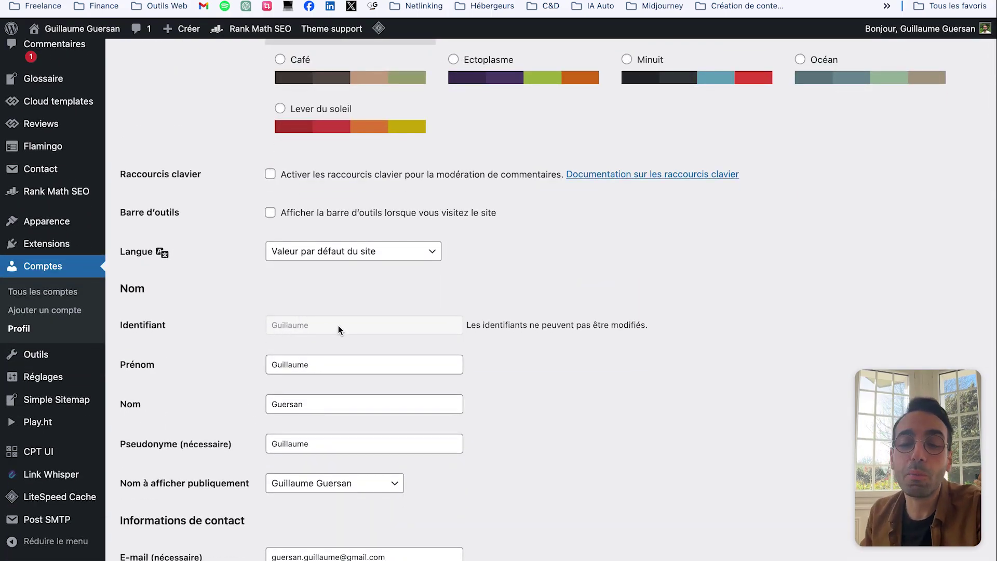
scroll(445, 315, "down", 1)
scroll(444, 311, "down", 4)
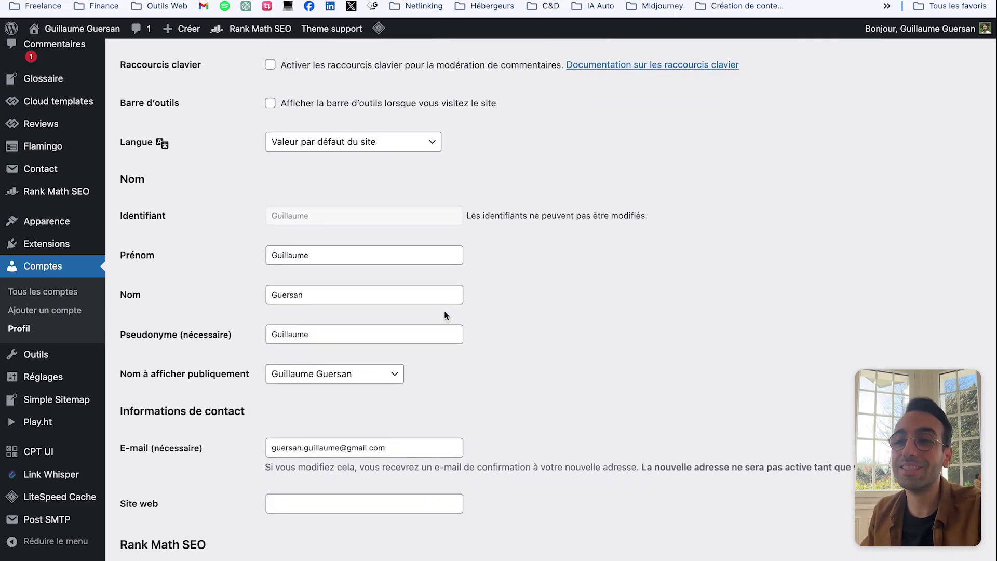
scroll(444, 315, "up", 1)
scroll(444, 315, "down", 1)
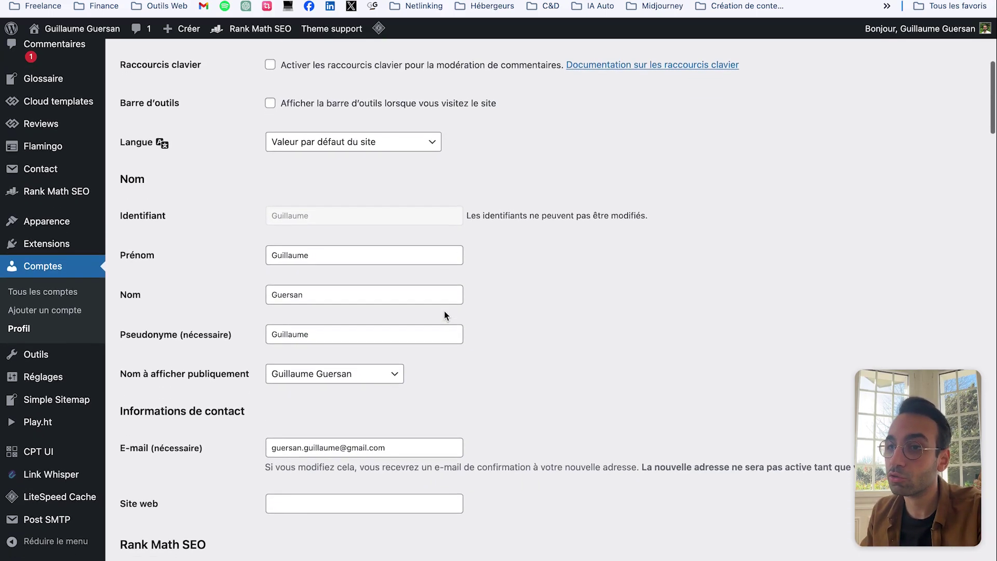
scroll(444, 314, "up", 1)
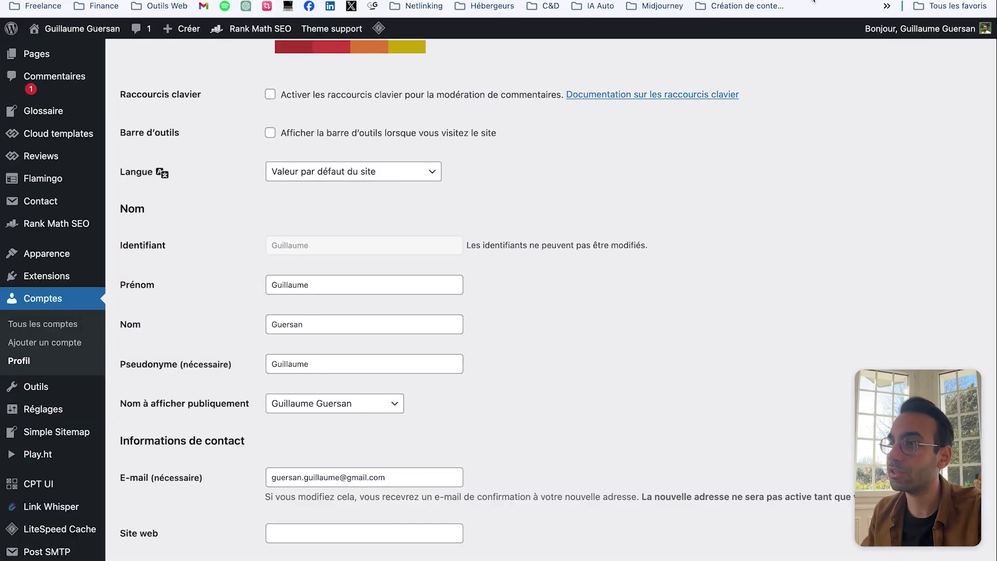
scroll(504, 373, "down", 20)
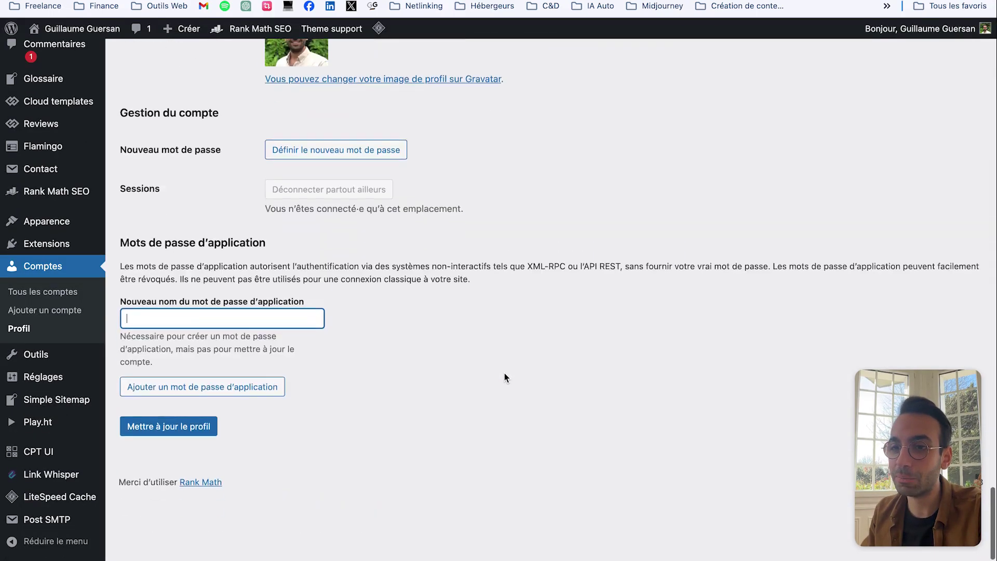
scroll(363, 382, "up", 2)
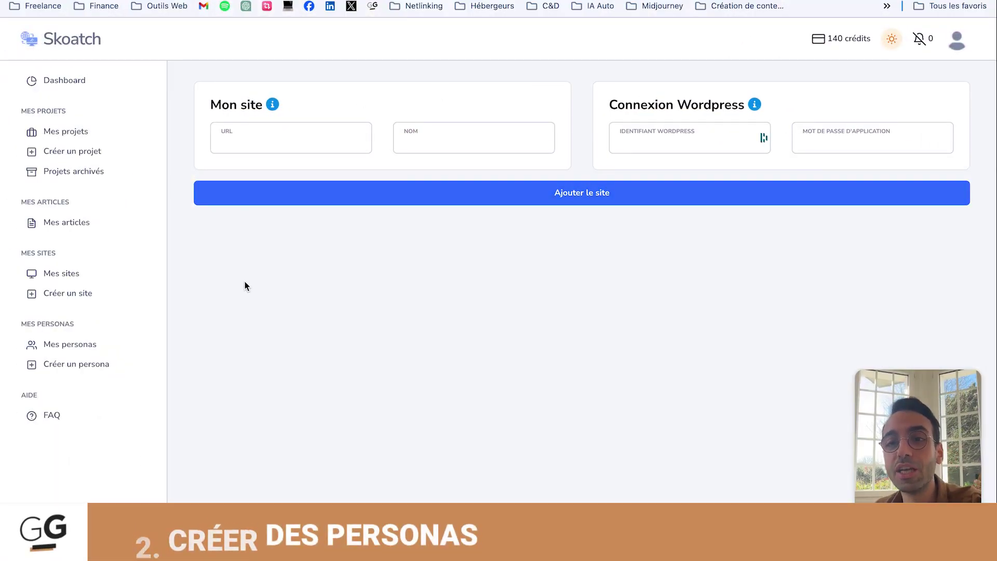
Step: Check the Mes personas list, then open a blank Mon persona form via + Ajouter
left_click(82, 349)
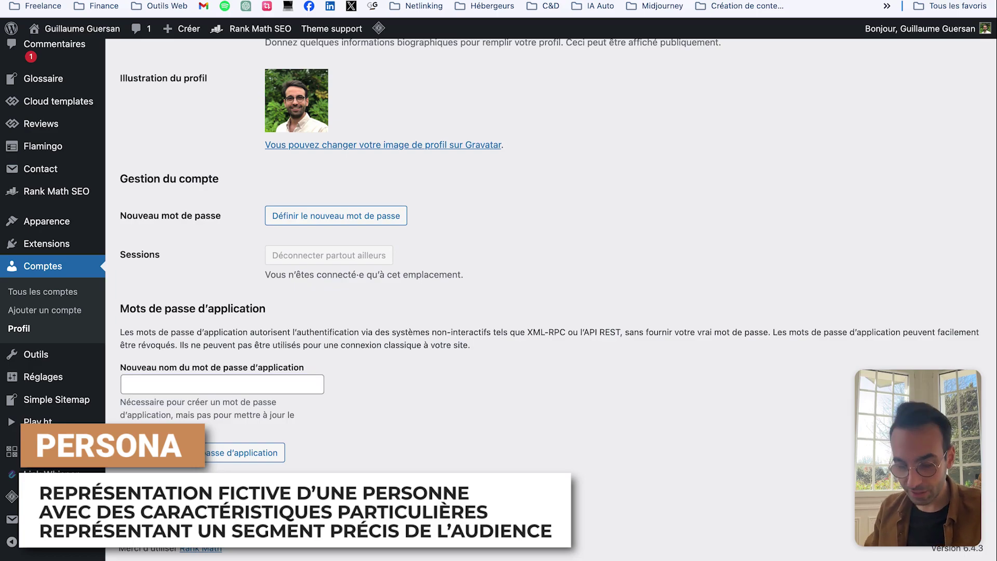
key("super+l")
type("adoos.fr/wp-admin/")
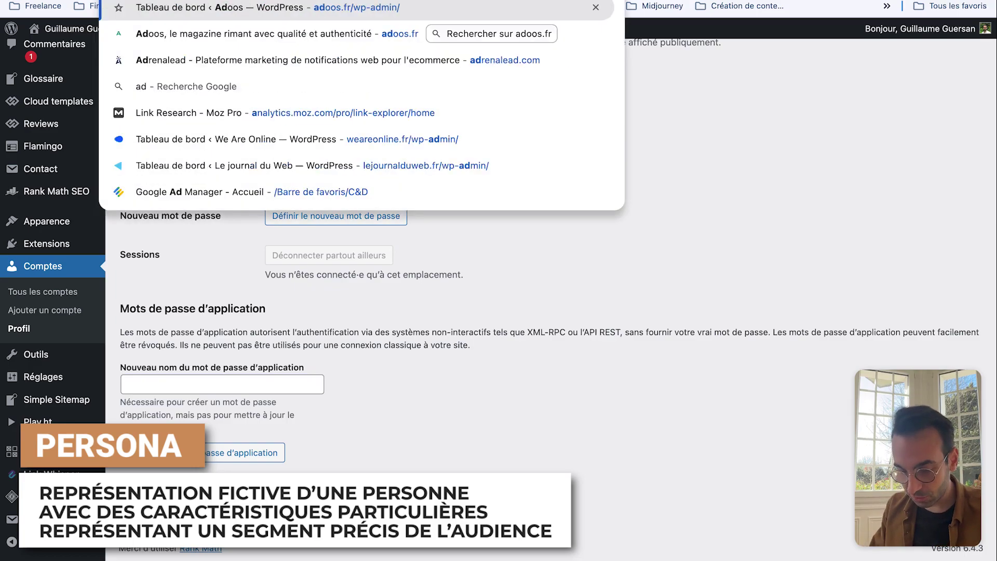
left_click(223, 384)
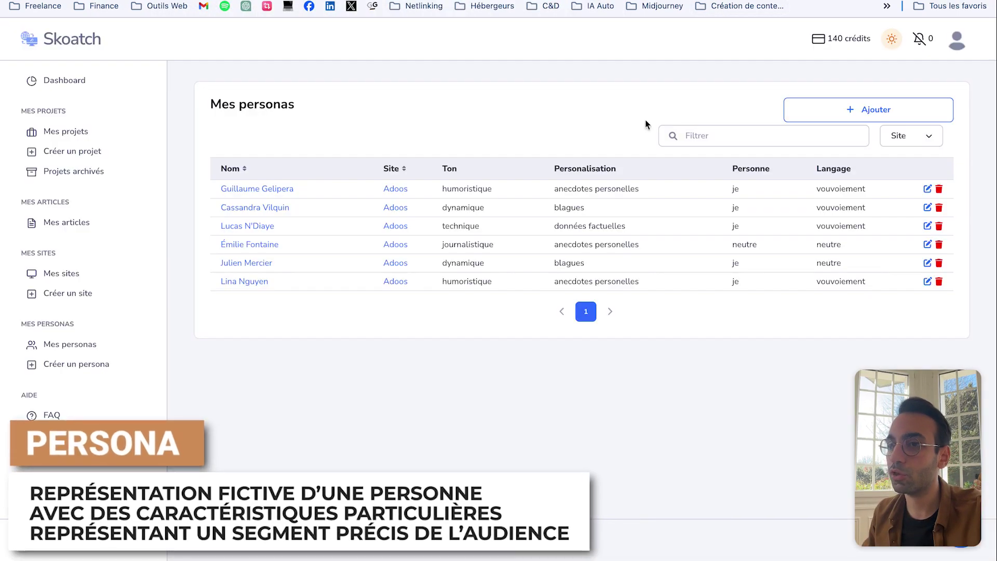
left_click(863, 116)
right_click(863, 115)
left_click(769, 51)
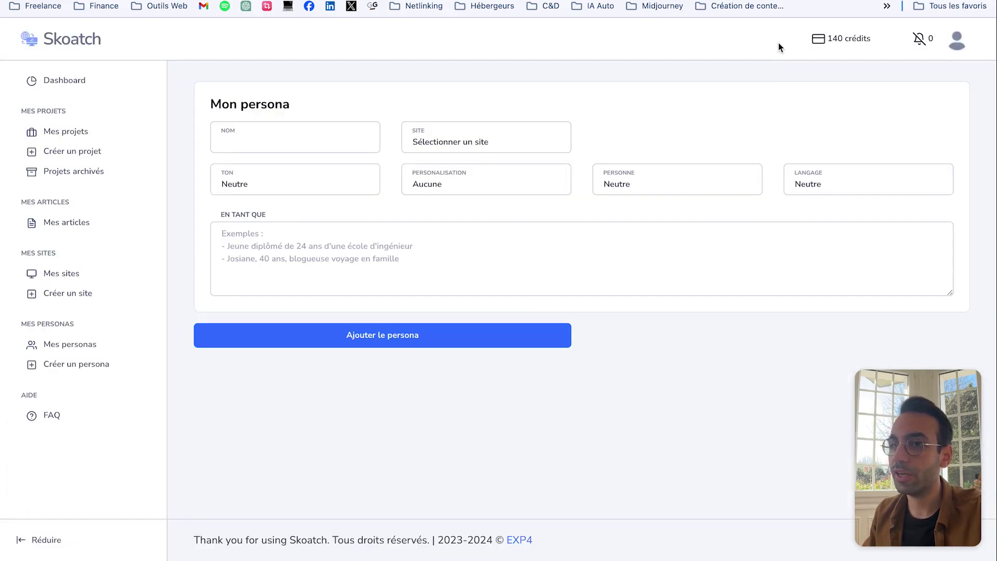
left_click(262, 146)
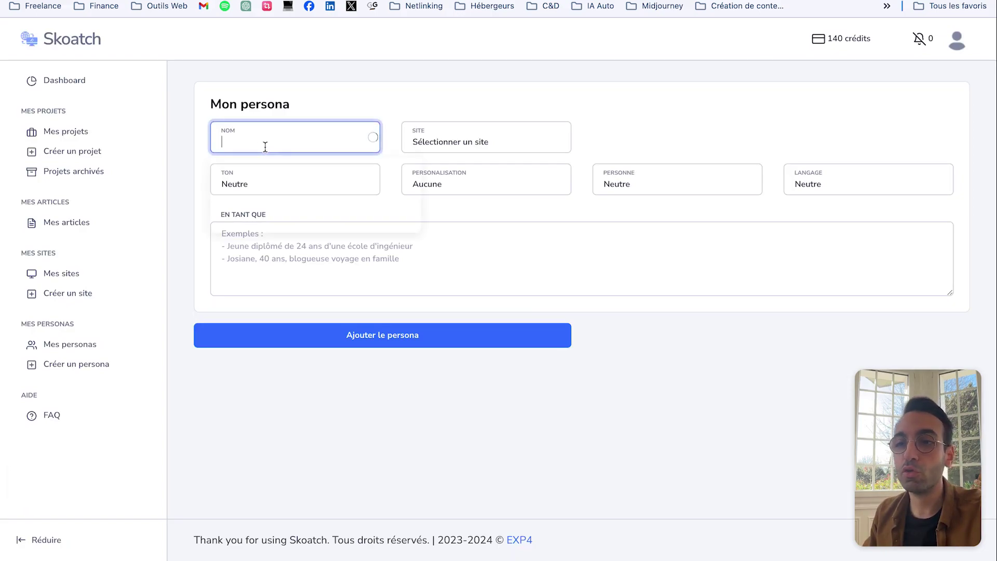
left_click(492, 148)
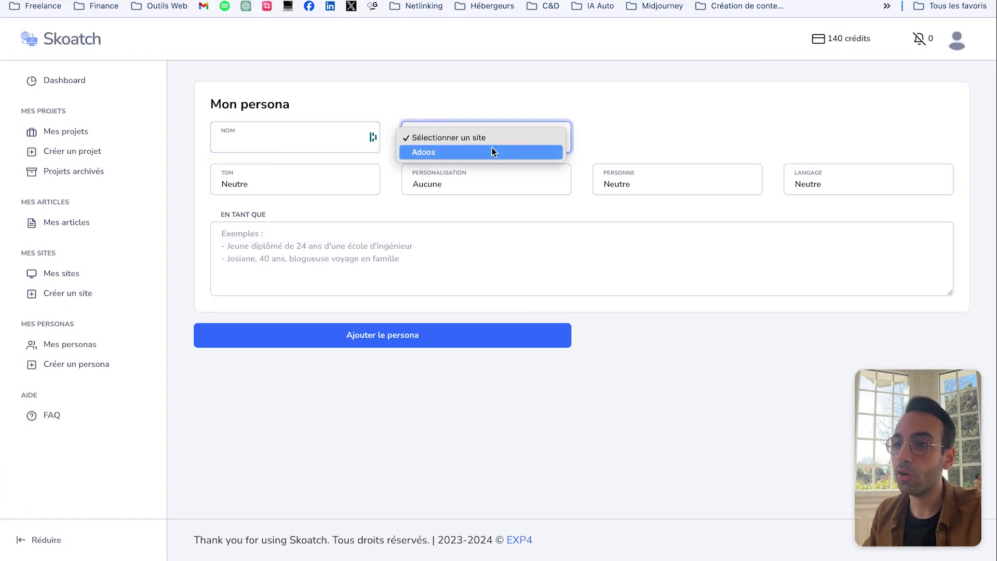
left_click(646, 129)
left_click(299, 187)
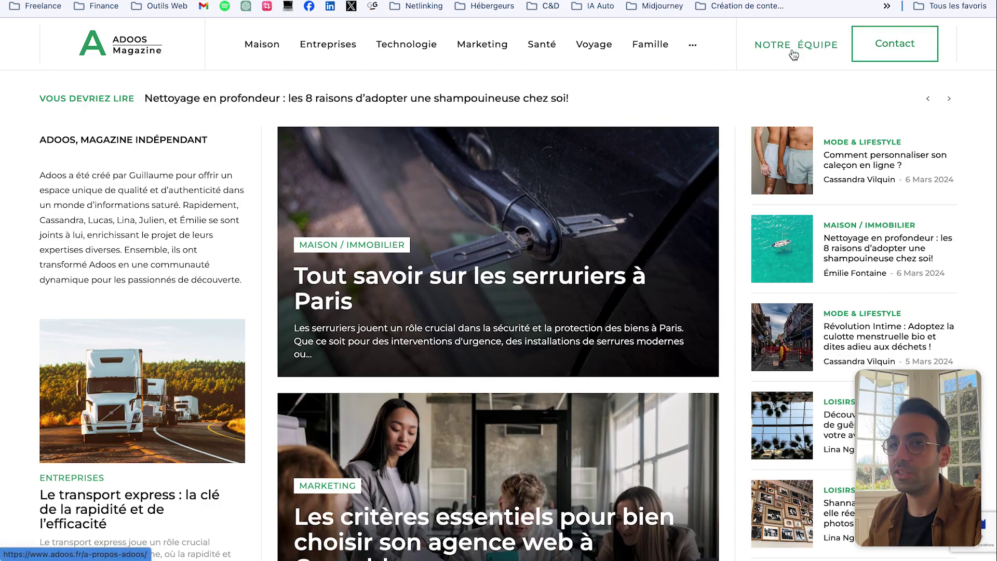
Step: View the Adoos NOTRE ÉQUIPE page, then open the persona form's personalisation choices
left_click(796, 45)
scroll(577, 239, "down", 10)
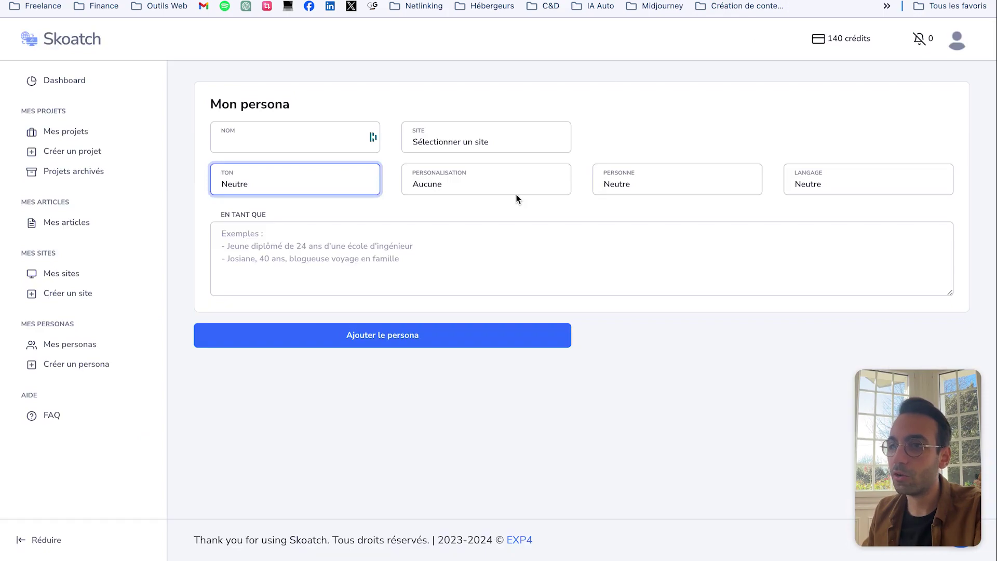
left_click(516, 192)
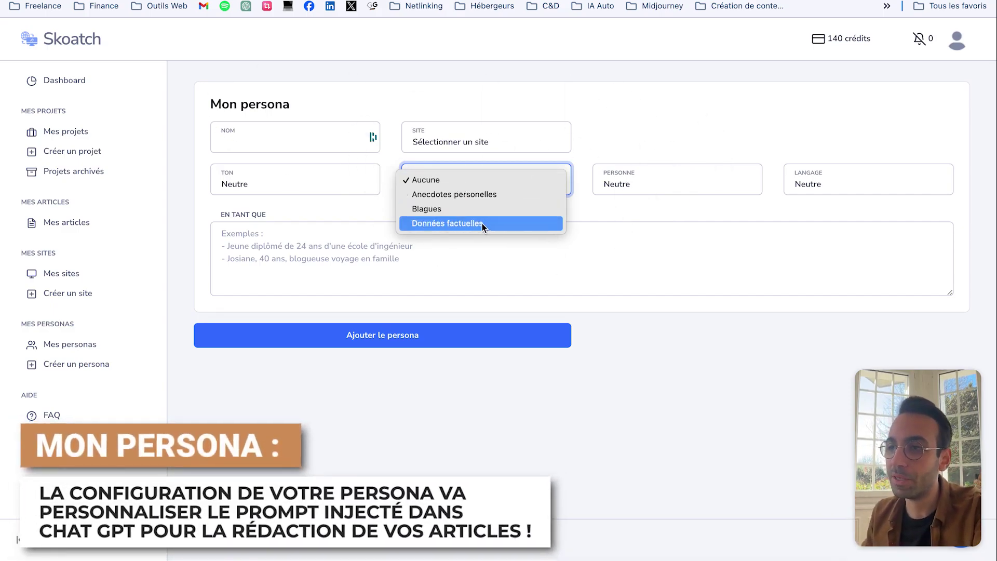
Step: Leave personalisation at Aucune and person and address at Neutre, then go back to Mes personas
left_click(540, 182)
left_click(637, 185)
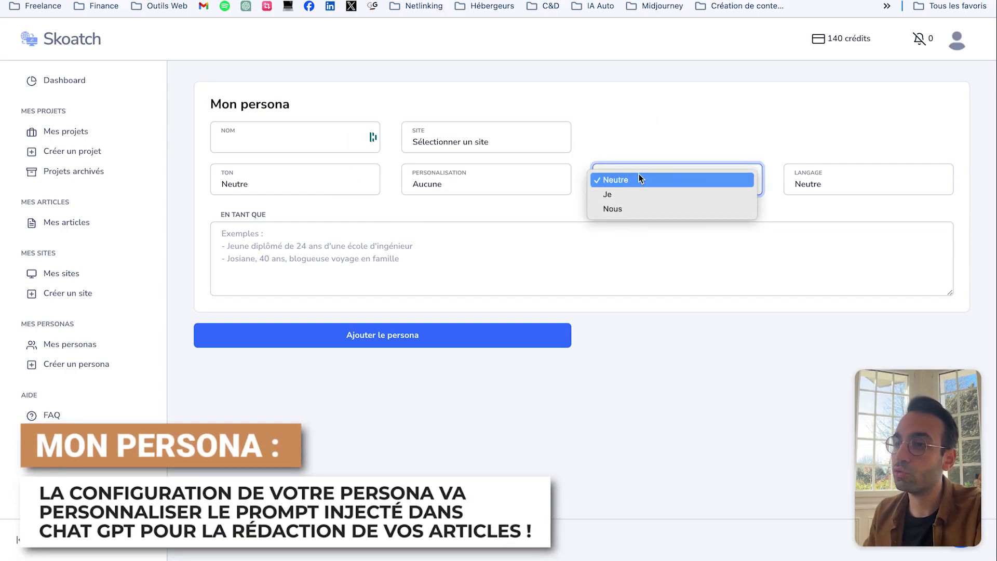
left_click(786, 186)
left_click(829, 183)
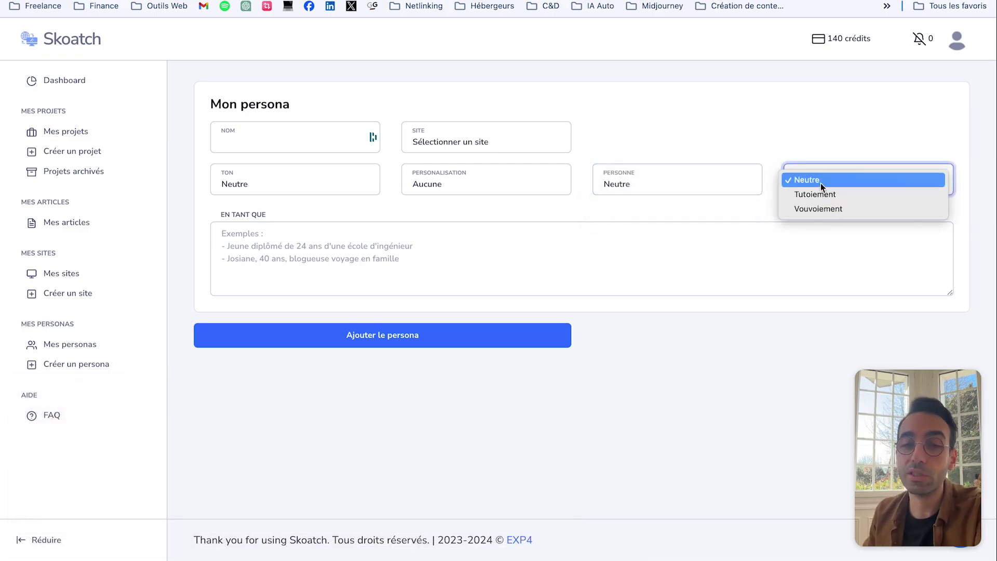
left_click(773, 113)
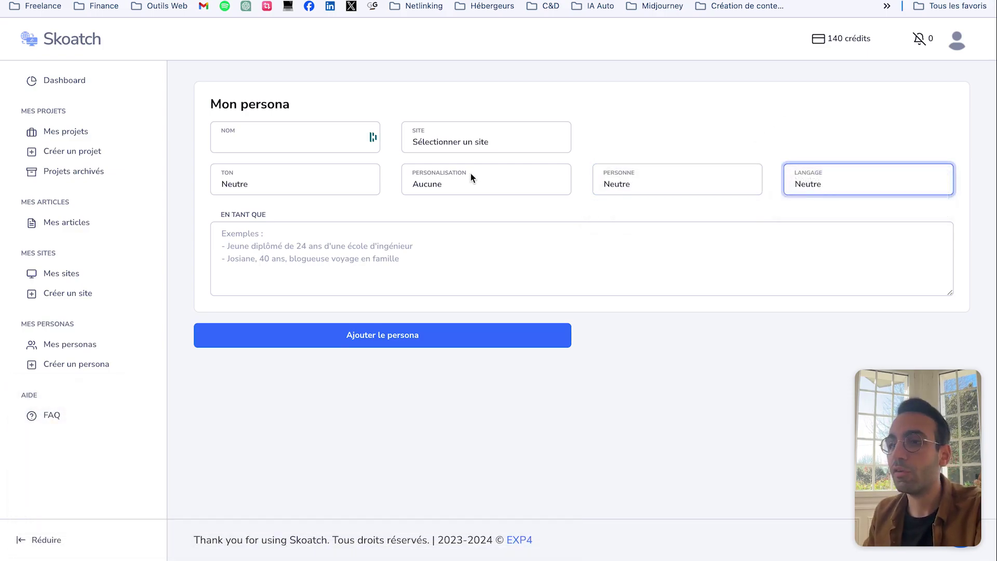
left_click(327, 242)
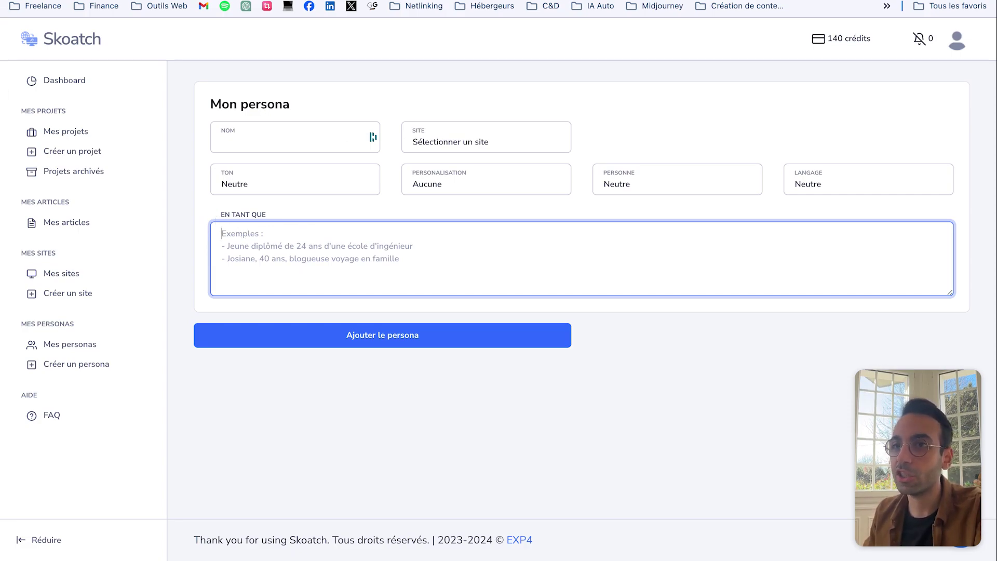
key("alt+Left")
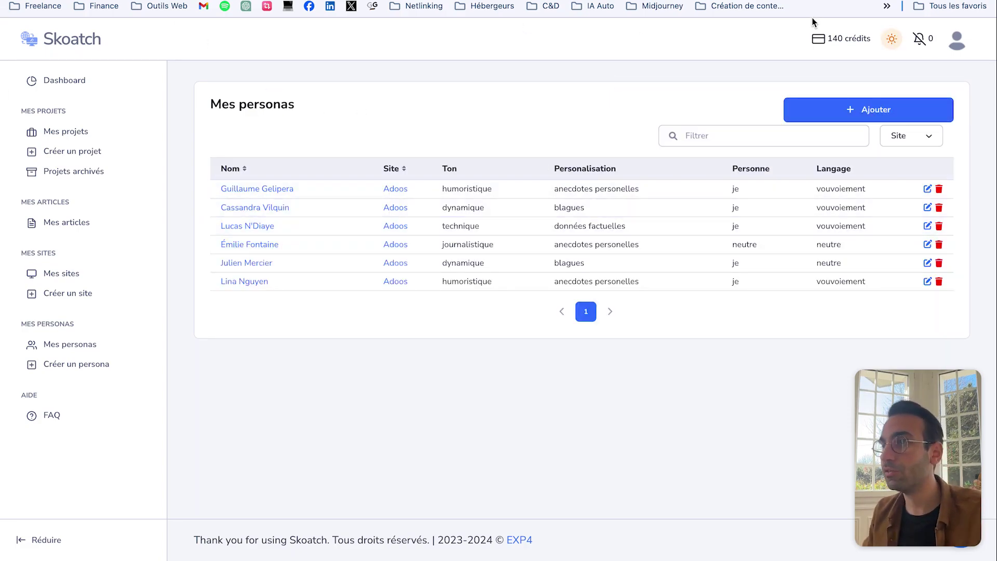
key("ctrl+Tab")
scroll(483, 196, "down", 10)
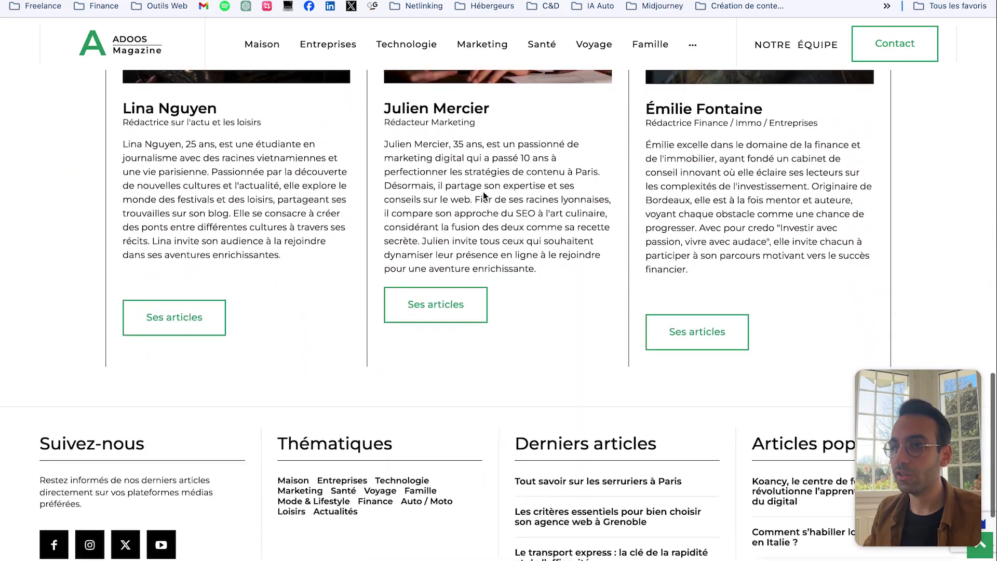
scroll(493, 206, "up", 2)
scroll(644, 291, "up", 6)
scroll(674, 363, "up", 5)
key("ctrl+shift+Tab")
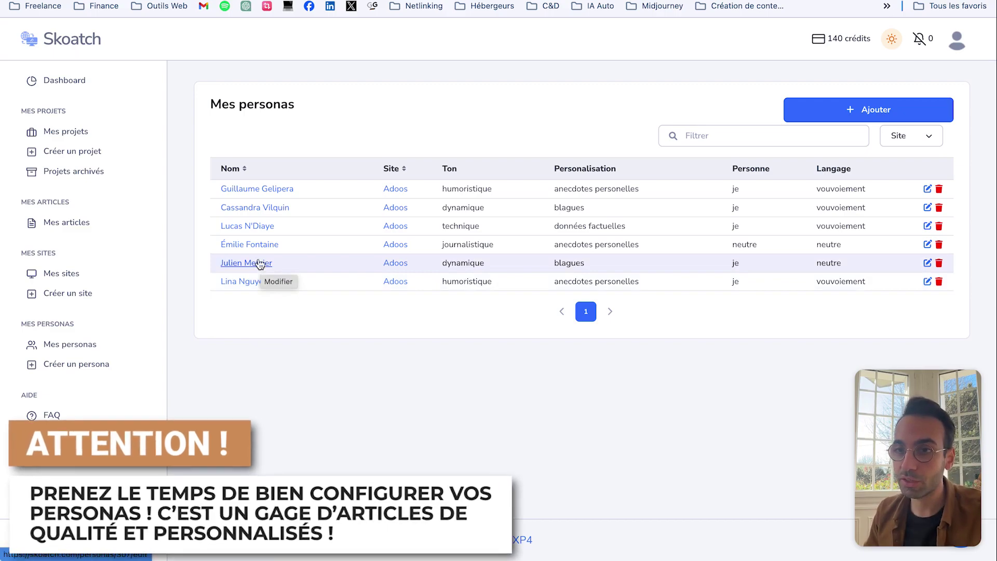
left_click(257, 227)
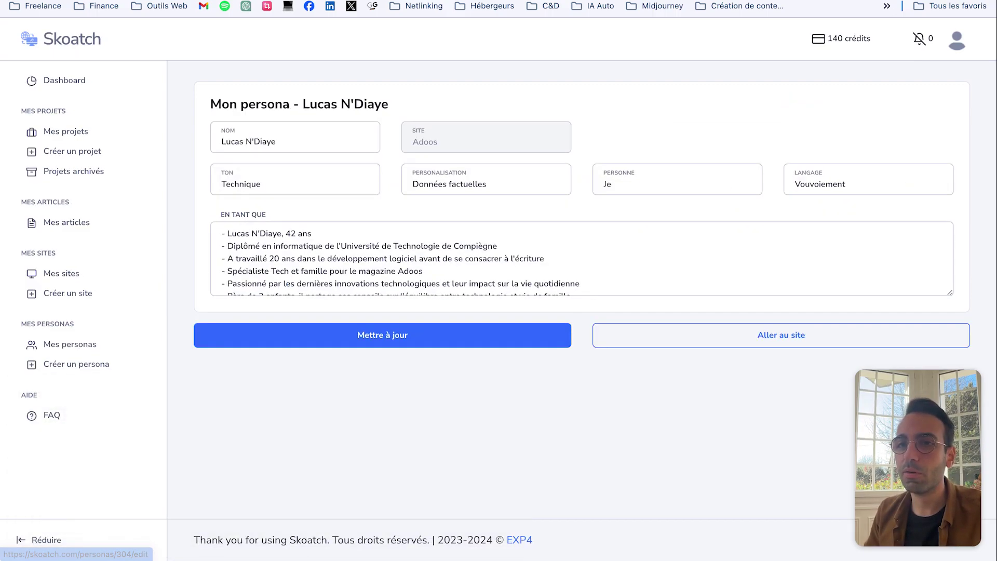
left_click_drag(259, 234, 362, 239)
left_click_drag(270, 259, 355, 259)
left_click_drag(234, 246, 534, 309)
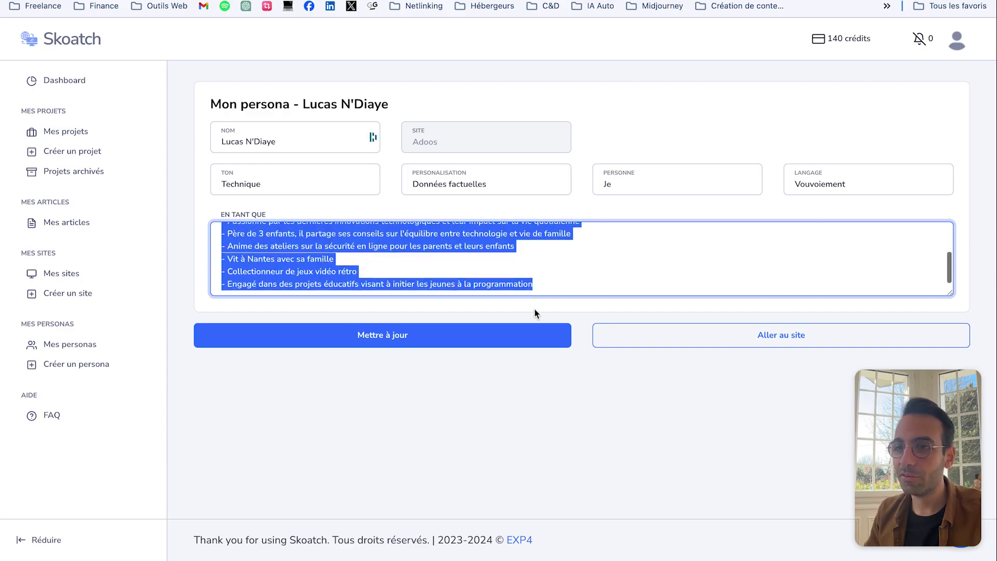
left_click(490, 267)
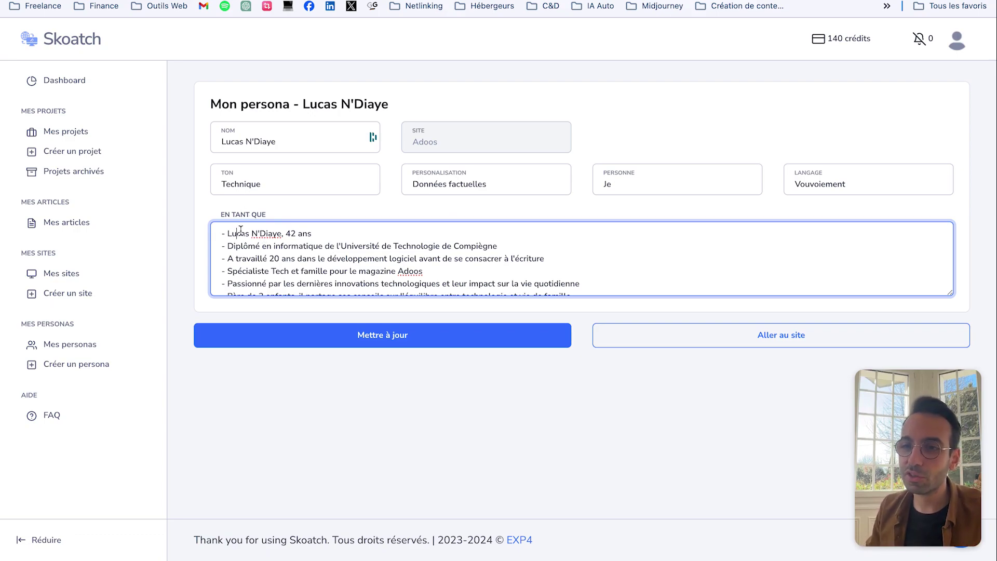
left_click_drag(241, 229, 358, 307)
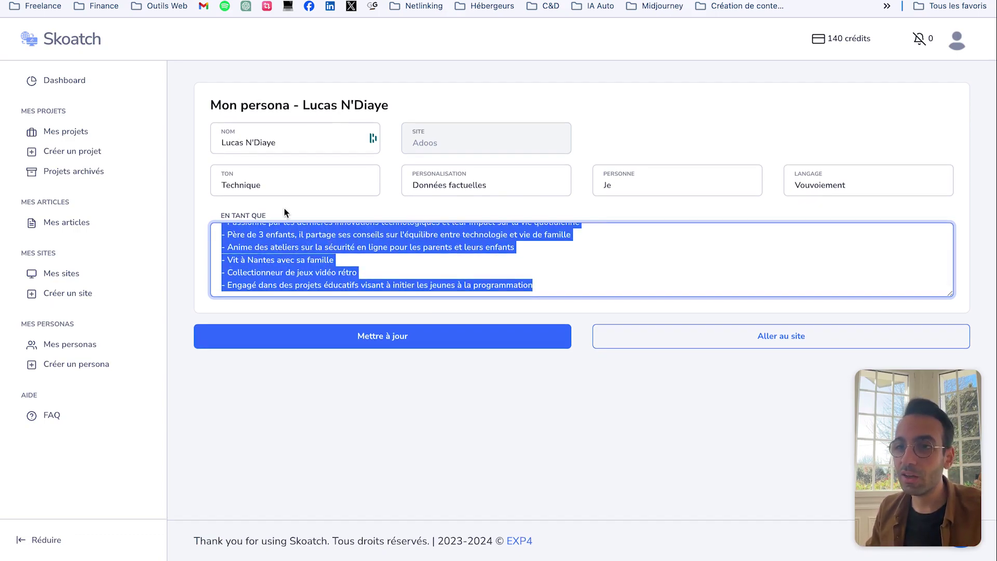
left_click(493, 188)
left_click(265, 193)
left_click(246, 193)
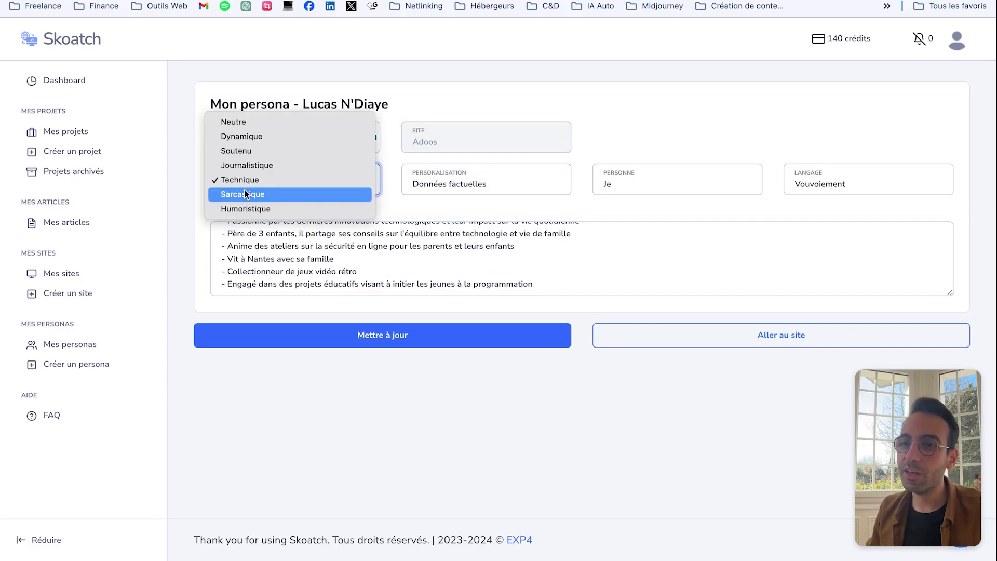
left_click(690, 104)
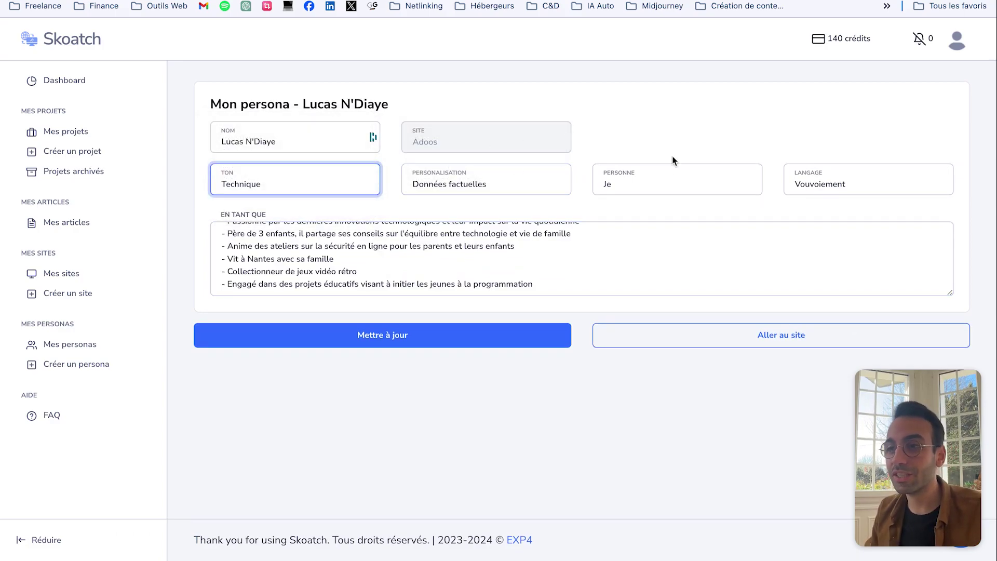
left_click(676, 182)
left_click(750, 144)
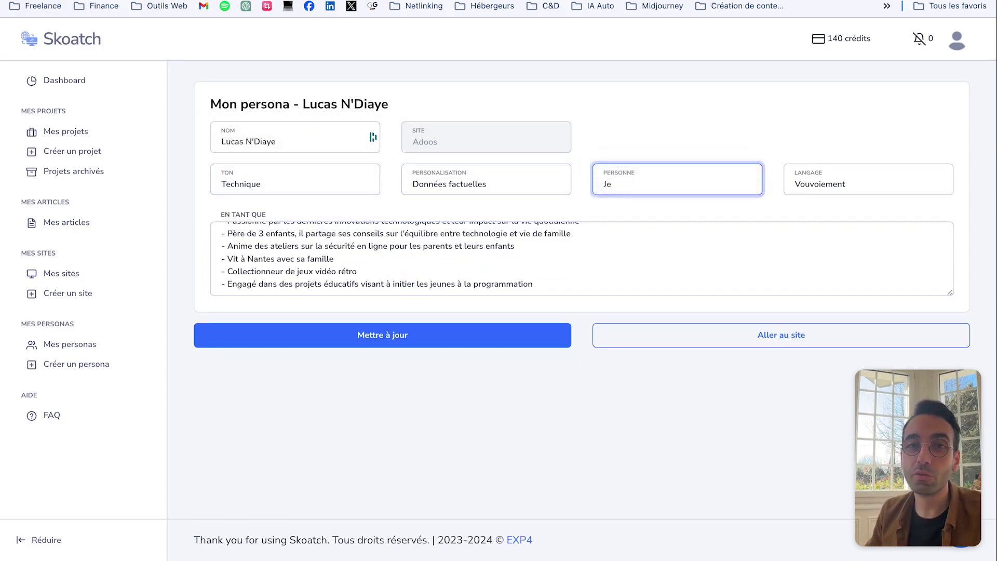
key("Return")
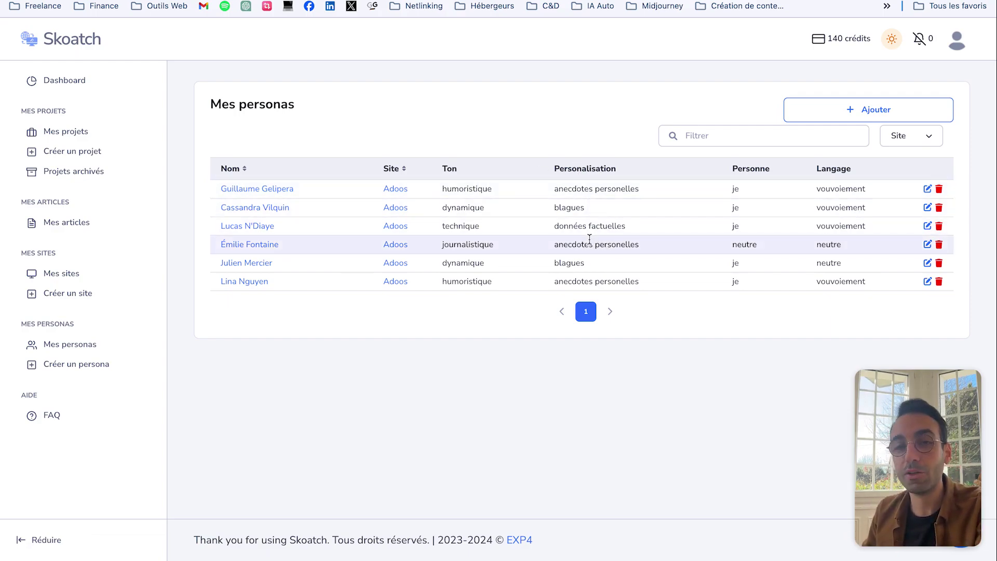
left_click_drag(581, 245, 627, 246)
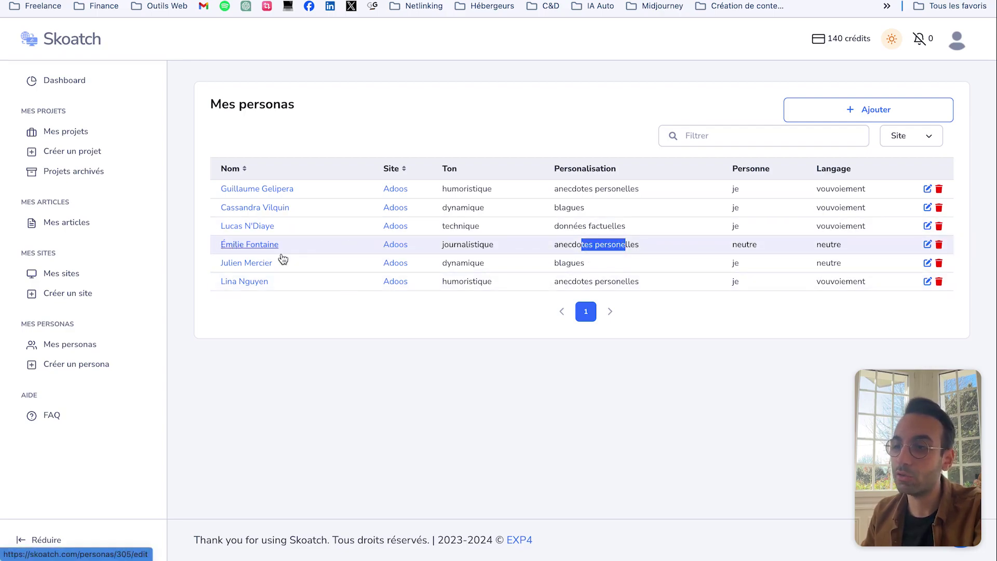
Step: Review the journalistic persona's settings, then go to the Mes projets list
left_click(281, 255)
scroll(313, 276, "up", 1)
mouse_move(234, 260)
left_mouse_down()
mouse_move(349, 272)
mouse_move(221, 271)
mouse_move(233, 269)
left_mouse_up()
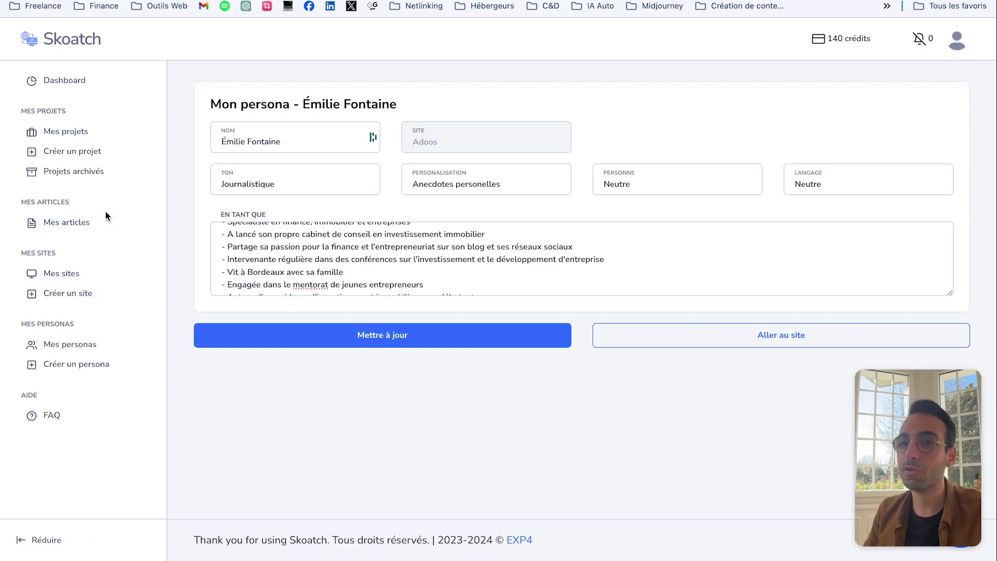
left_click(62, 135)
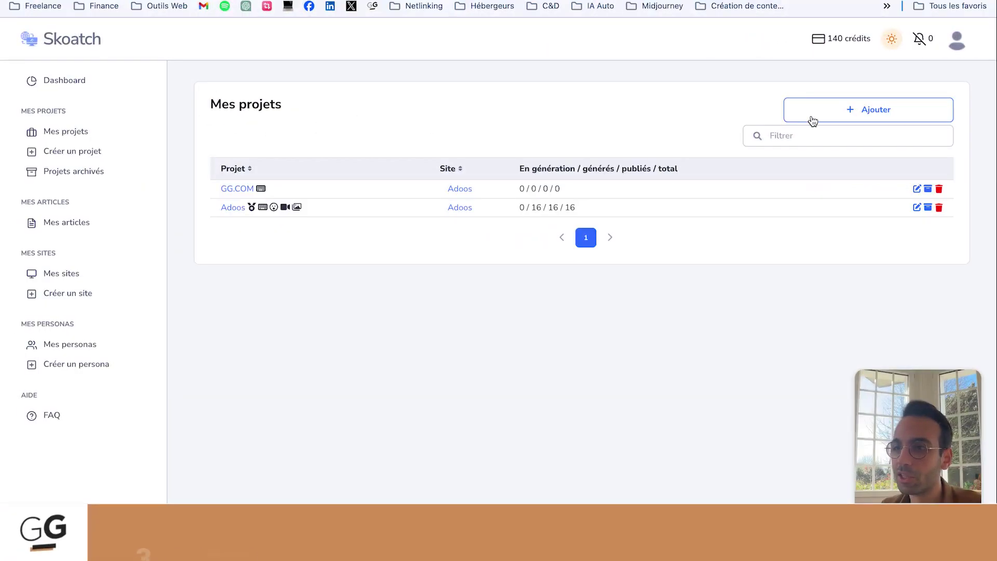
Step: Start a new project named Test with keywords as the content source
left_click(850, 111)
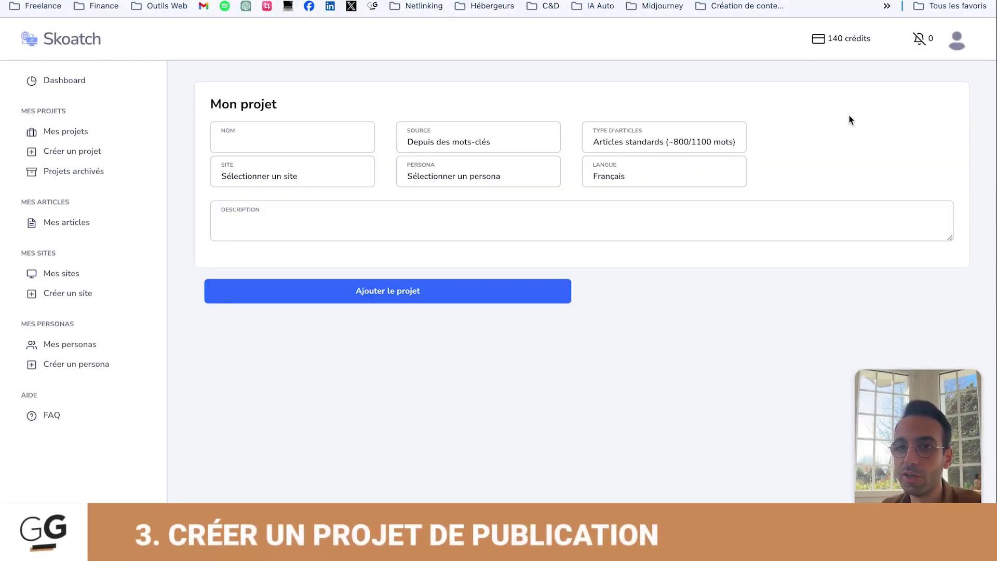
left_click(262, 131)
type("Test")
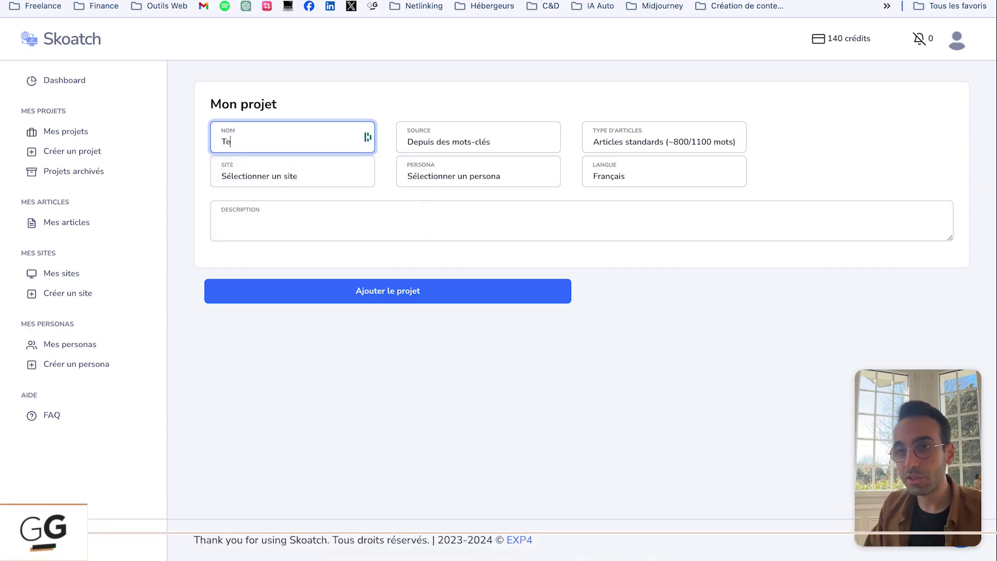
left_click(468, 140)
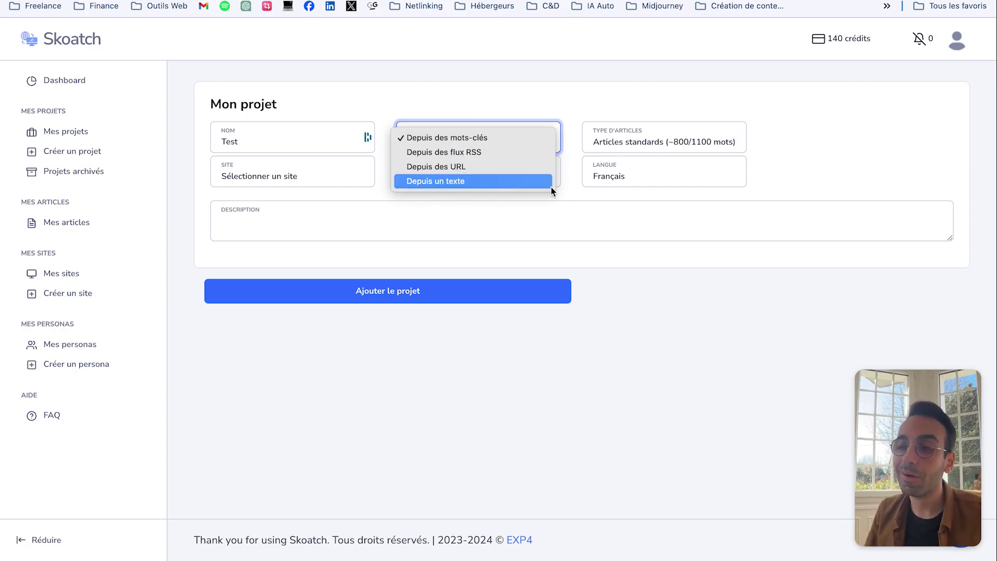
left_click(283, 188)
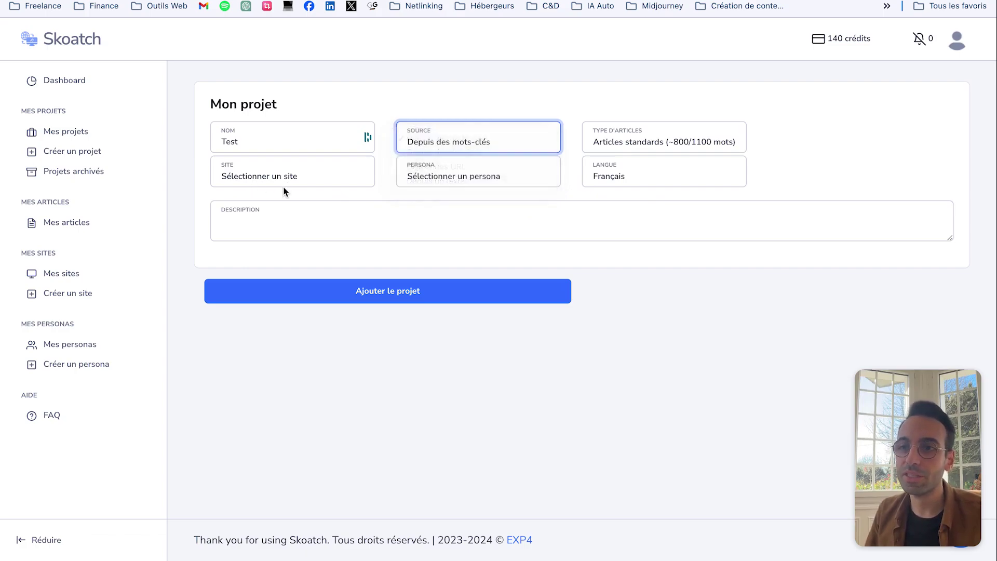
Step: Assign the Adoos site and the second persona to the project
left_click(287, 176)
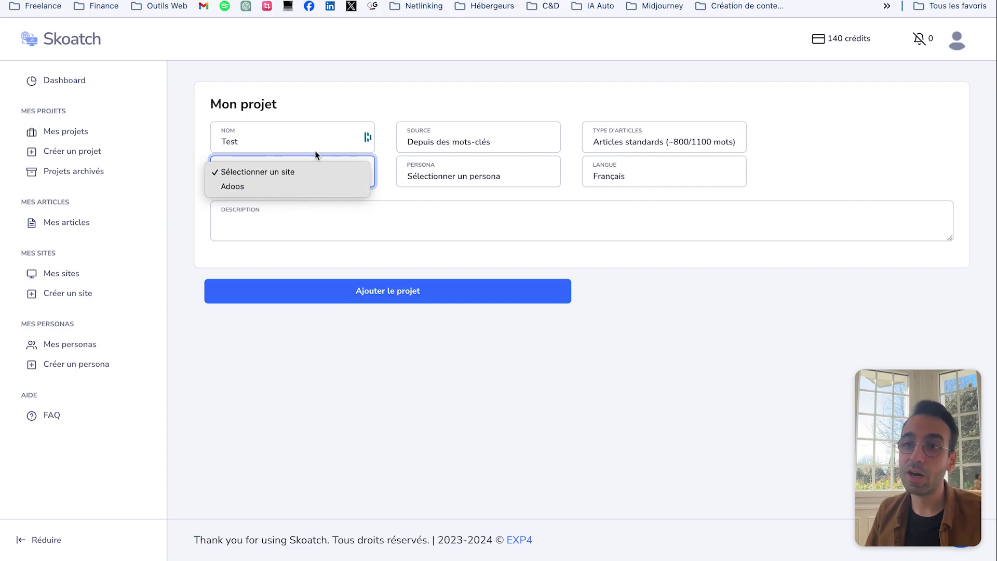
left_click(297, 187)
left_click(447, 177)
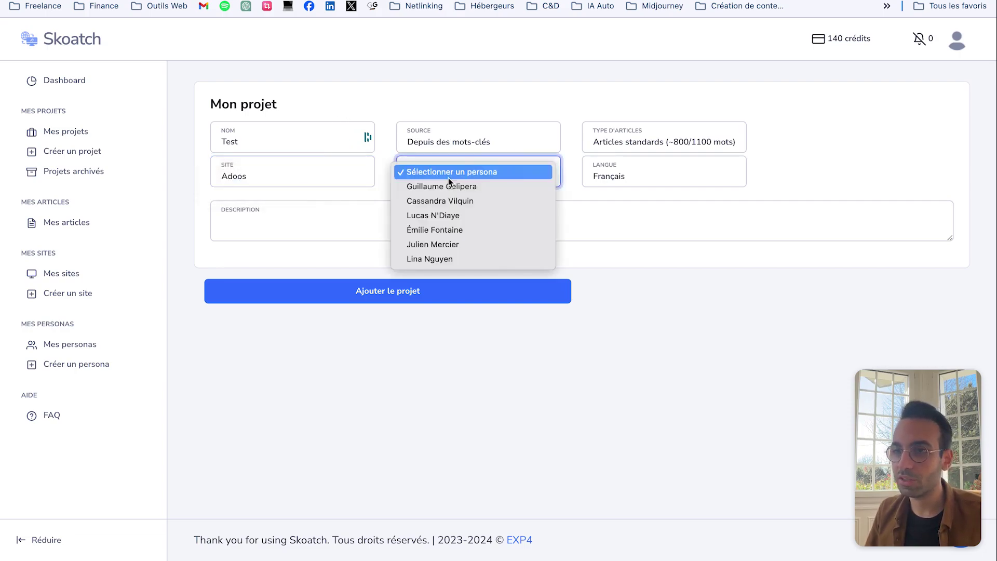
left_click(447, 184)
left_click(447, 176)
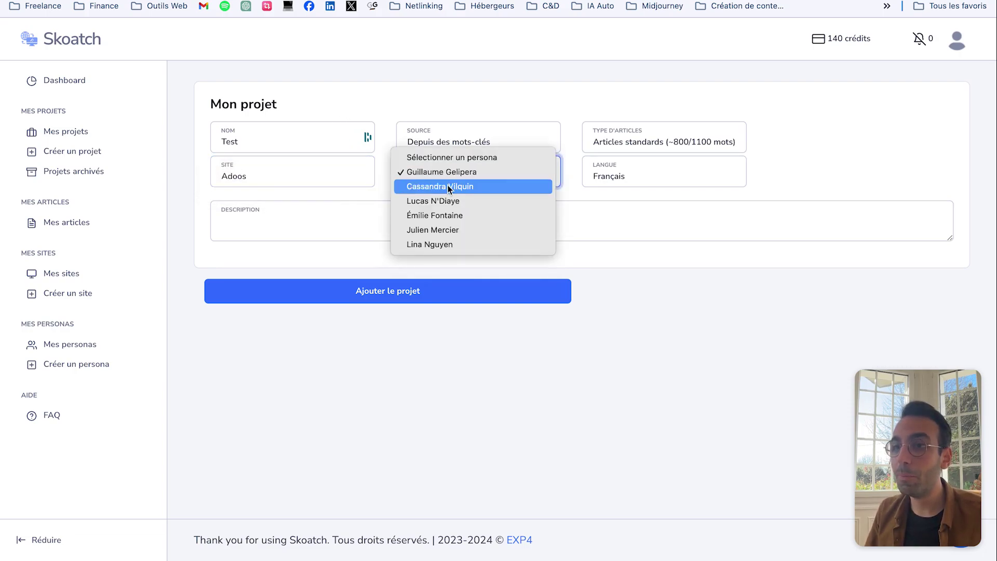
left_click(448, 185)
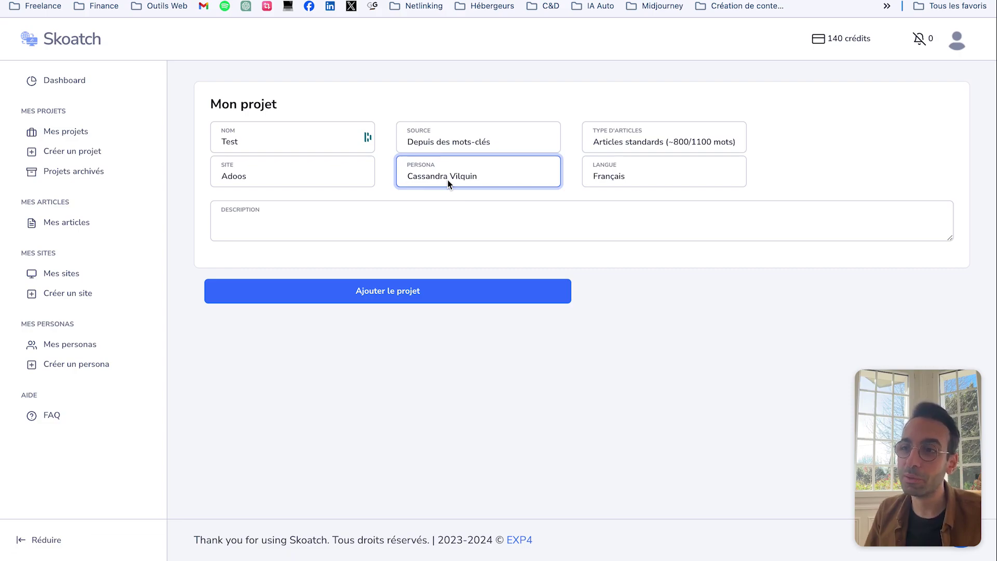
Step: Keep standard articles and describe the project as 'C'était le test pour la vidéo YouTube'
left_click(499, 141)
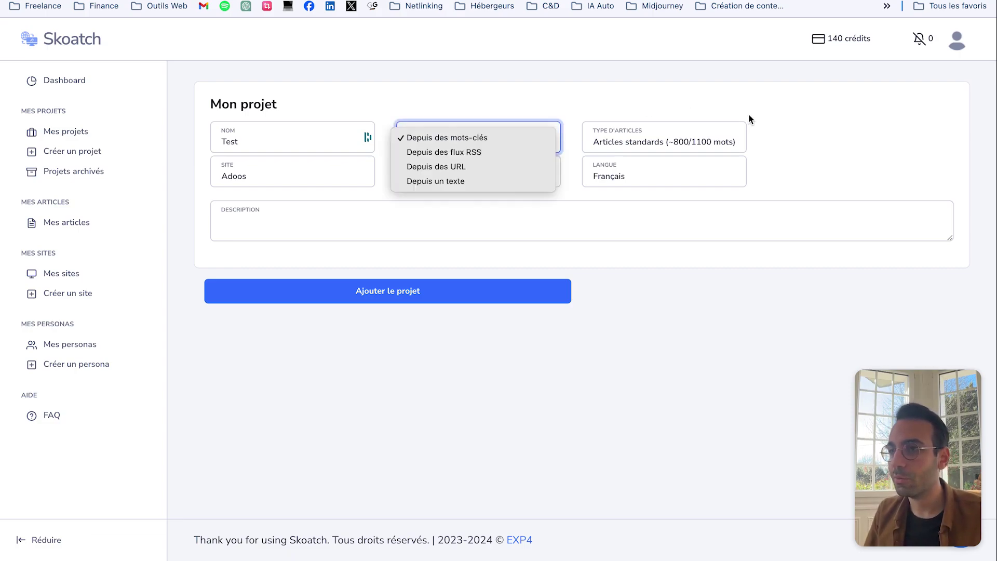
left_click(741, 128)
left_click(691, 139)
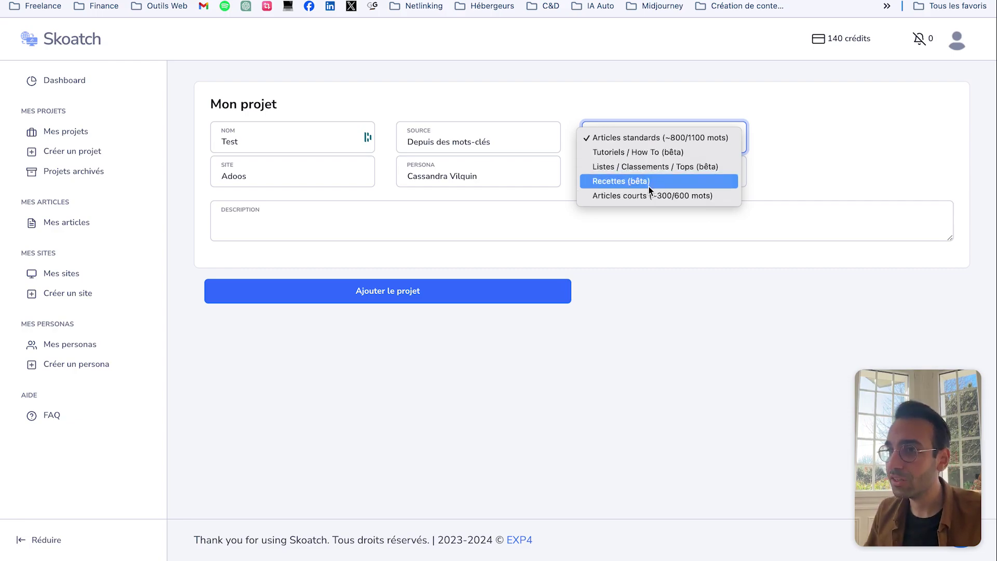
left_click(666, 139)
left_click(260, 217)
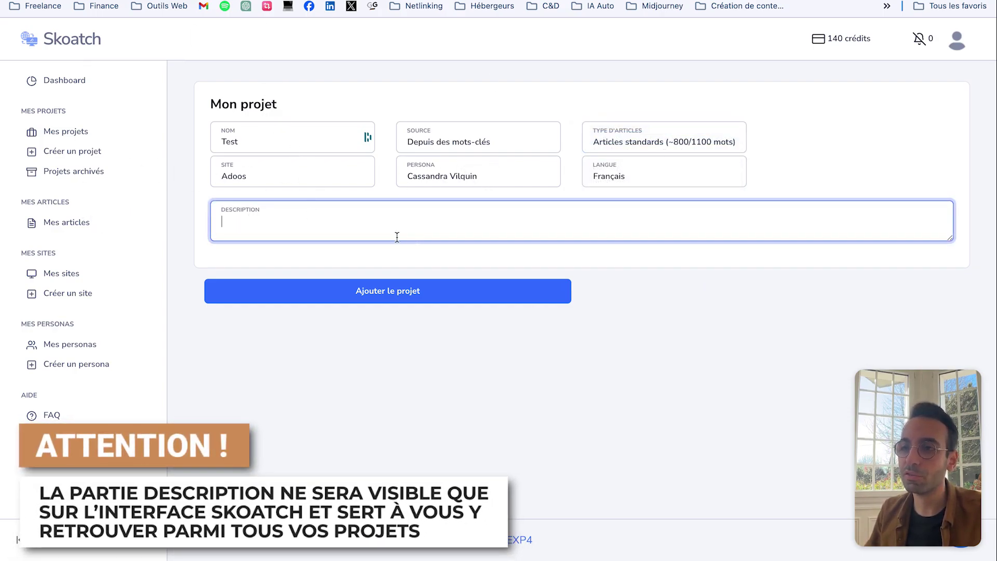
type("C'était le test po")
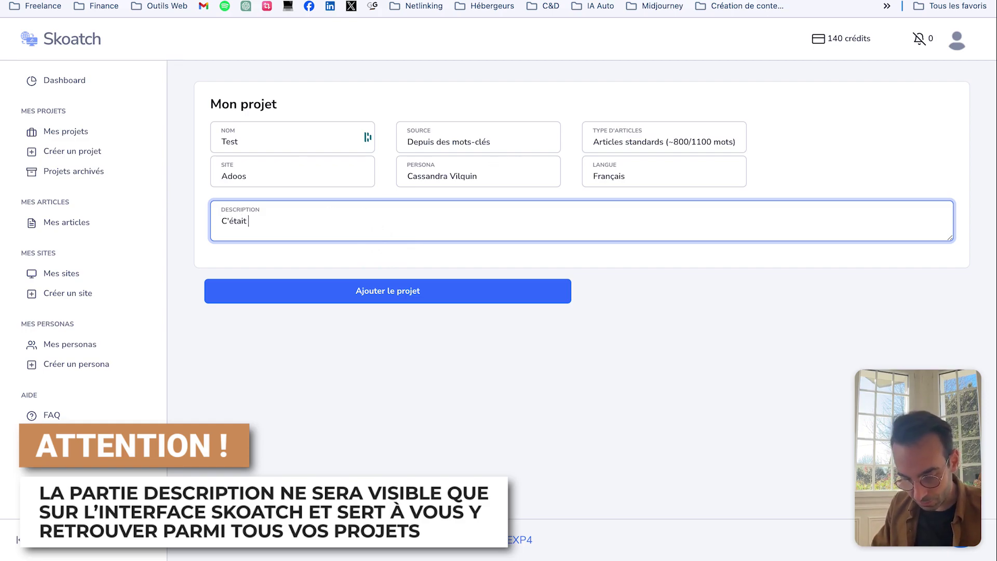
type("ur la vidéo YouTube")
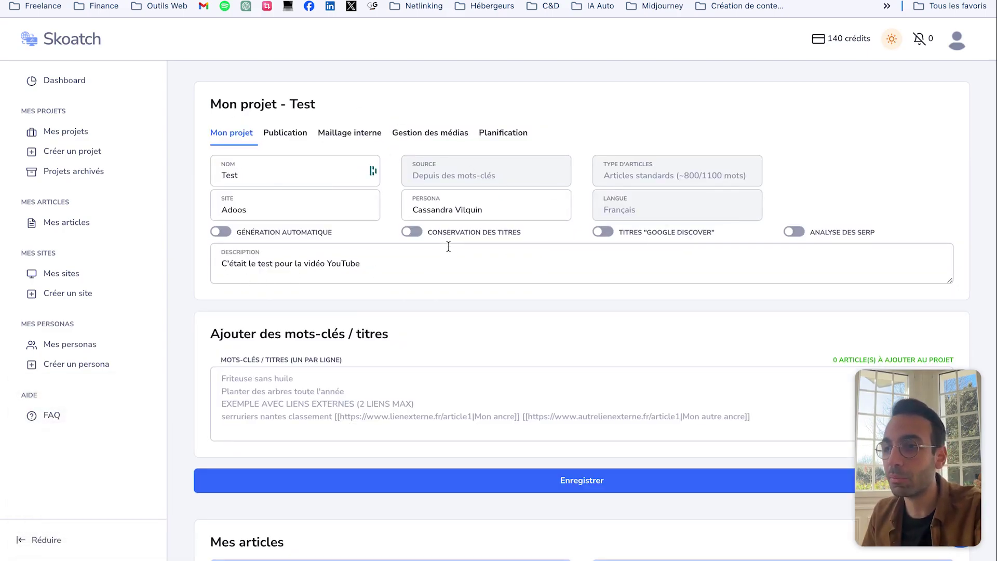
Step: Enter the keywords voiture électrique and vélo électrique on separate lines
left_click(271, 393)
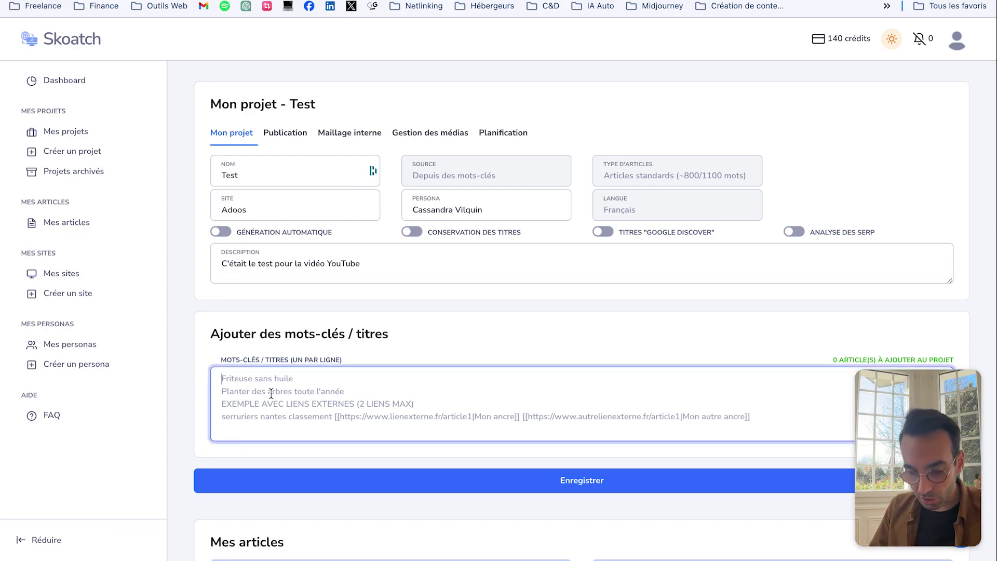
type("vo")
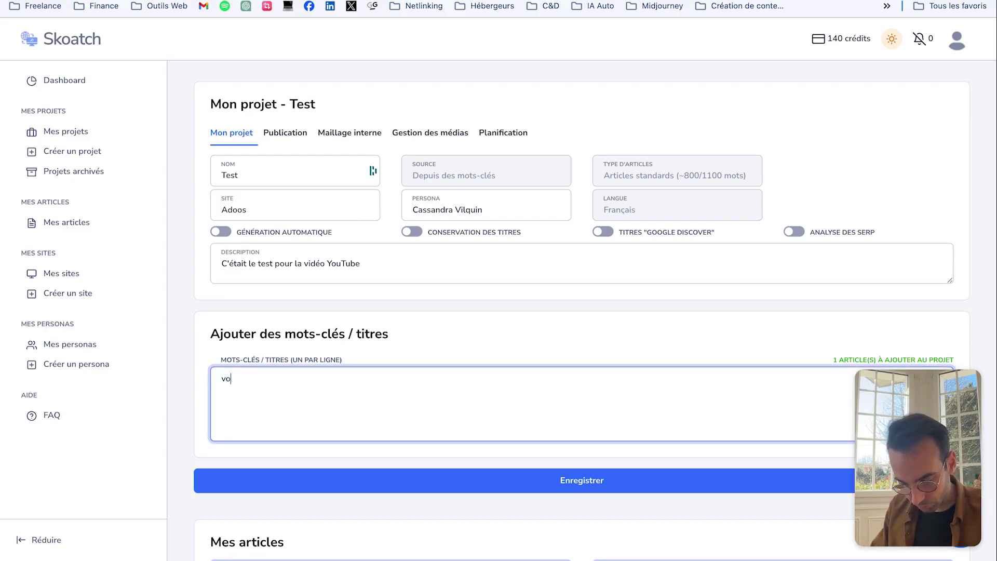
type("iture électrique")
key("Return")
type("vélo électrique")
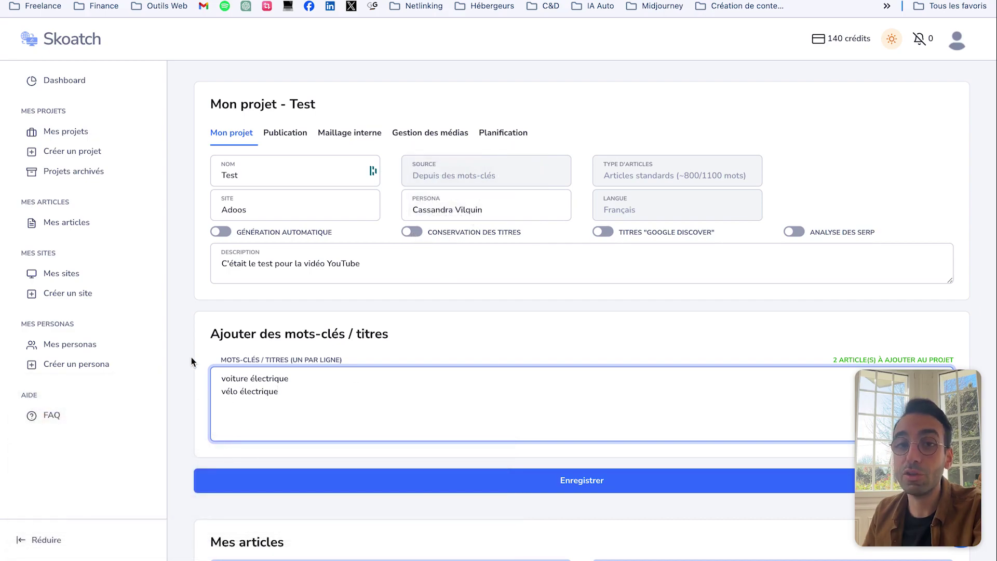
Step: Turn on Analyse des SERP and switch to the project's Publication settings
mouse_move(662, 234)
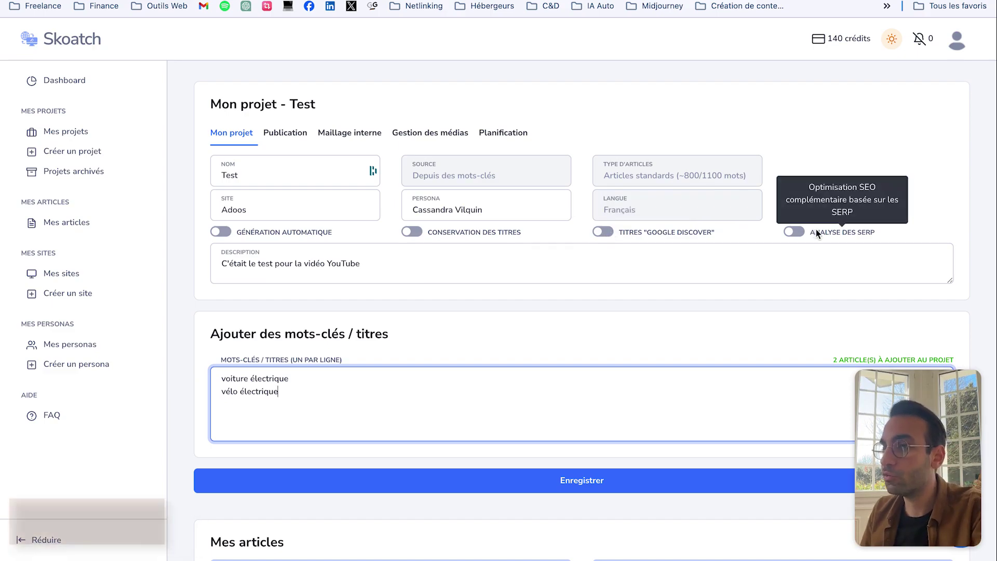
left_click(792, 231)
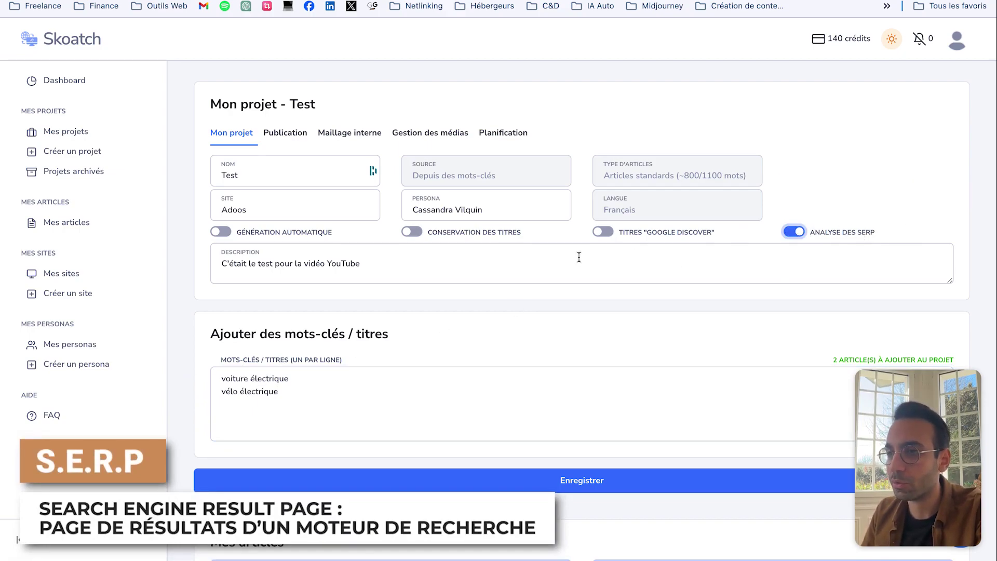
scroll(353, 236, "down", 1)
scroll(421, 207, "down", 3)
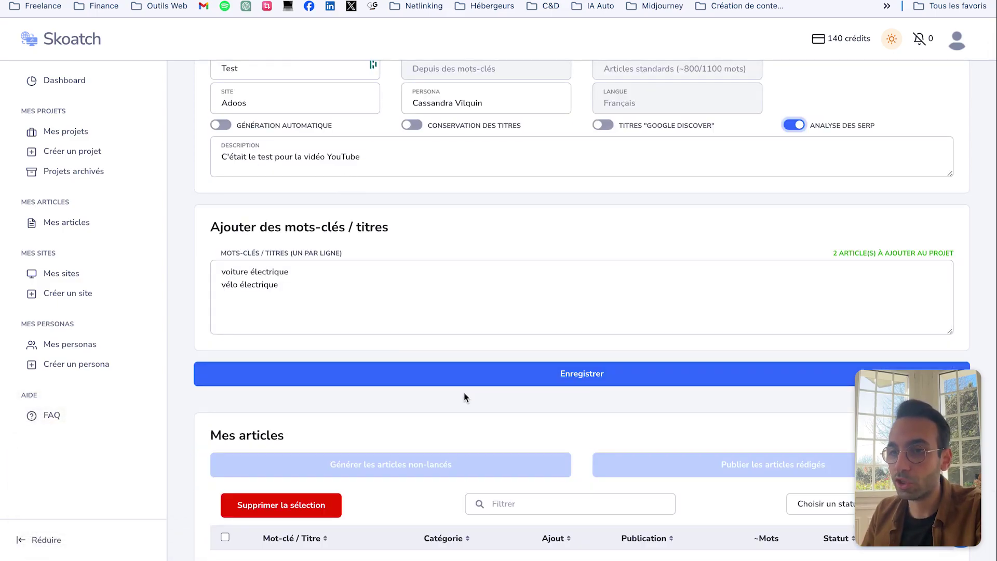
left_click(464, 383)
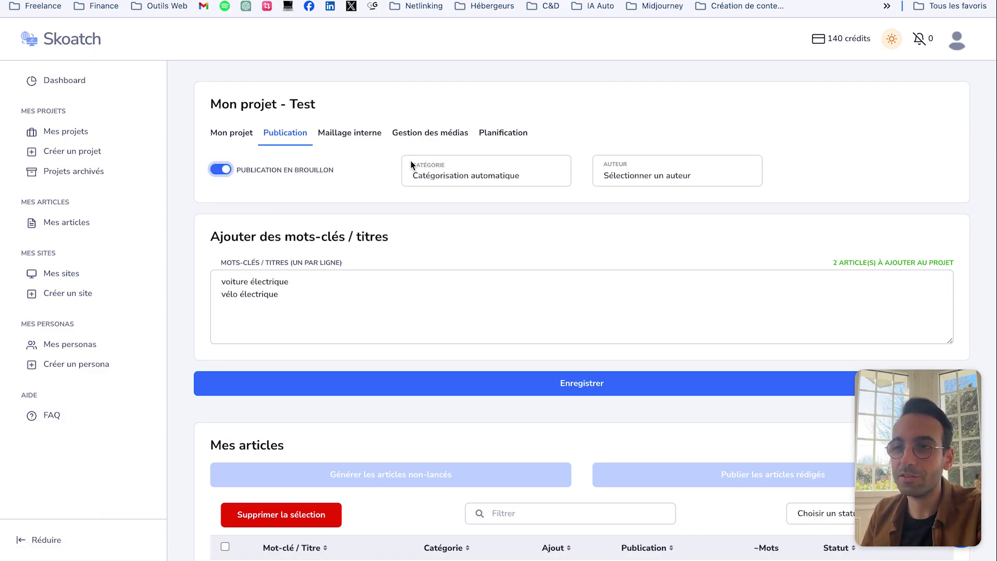
Step: Set the article category to Auto / Moto and the persona as author
left_click(457, 175)
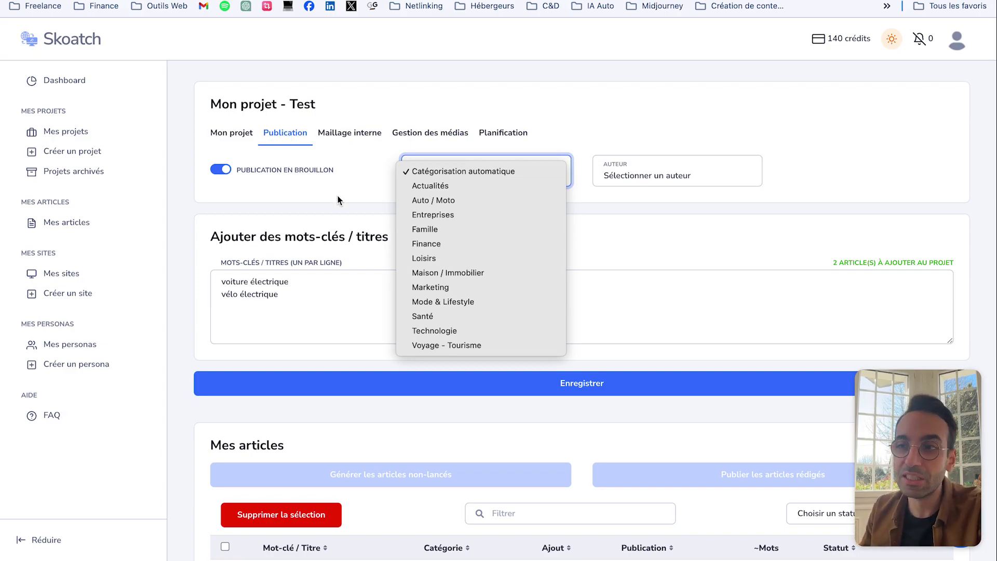
left_click(414, 205)
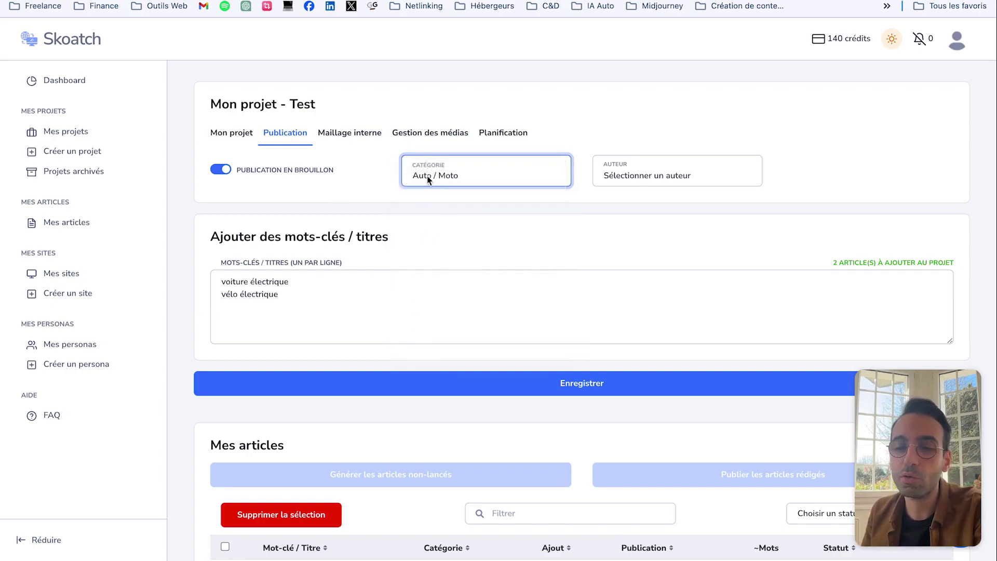
left_click(656, 177)
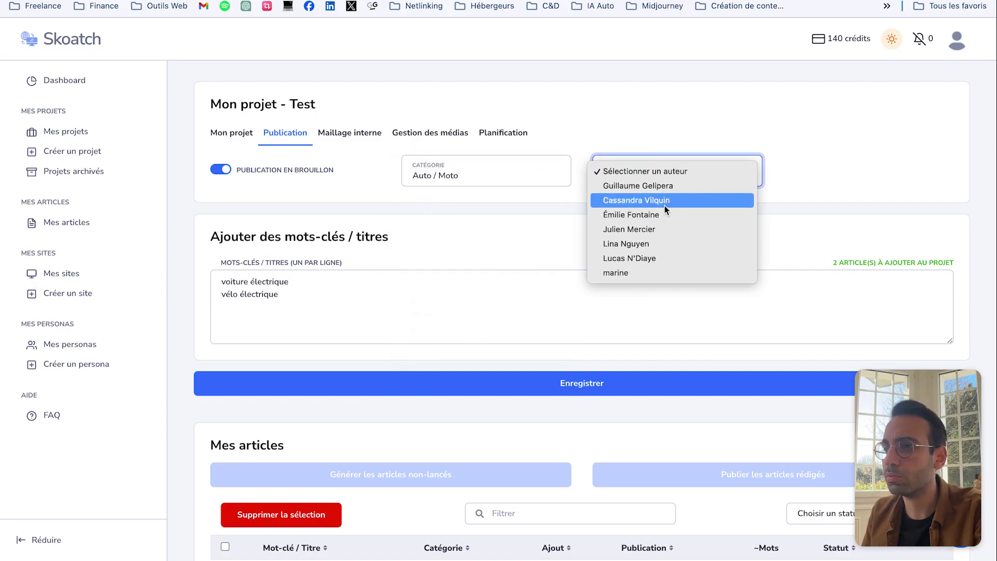
left_click(664, 201)
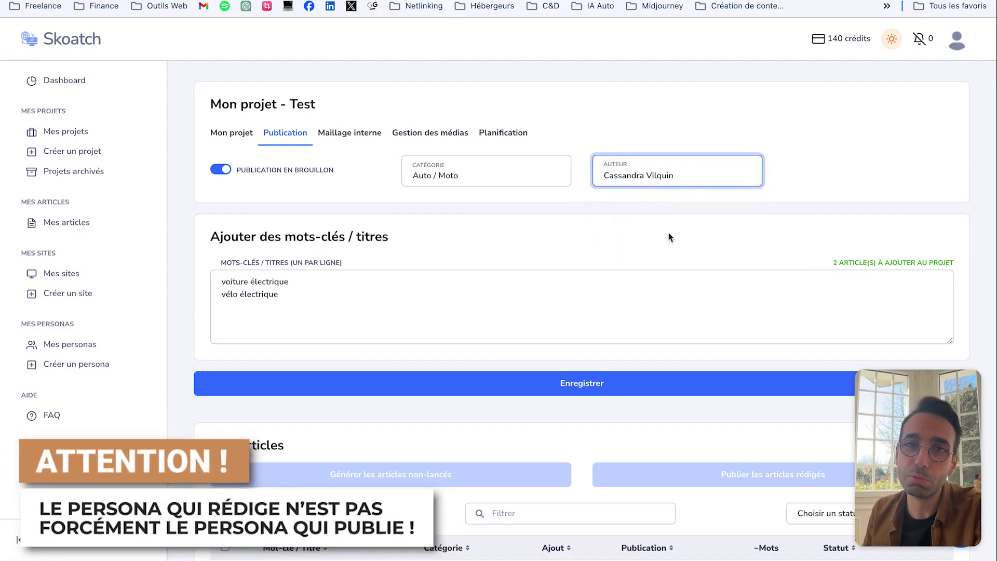
scroll(590, 225, "down", 1)
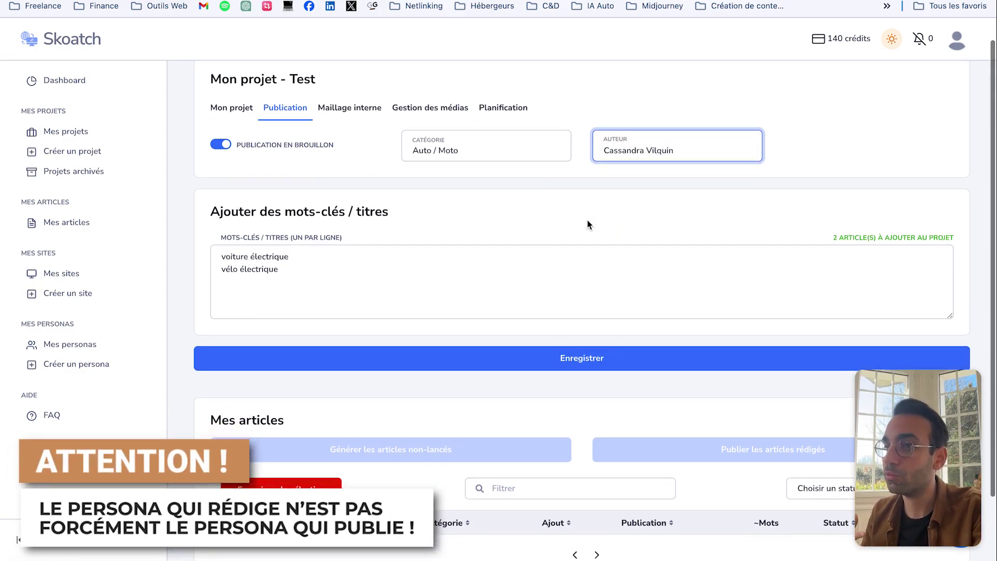
scroll(415, 148, "up", 1)
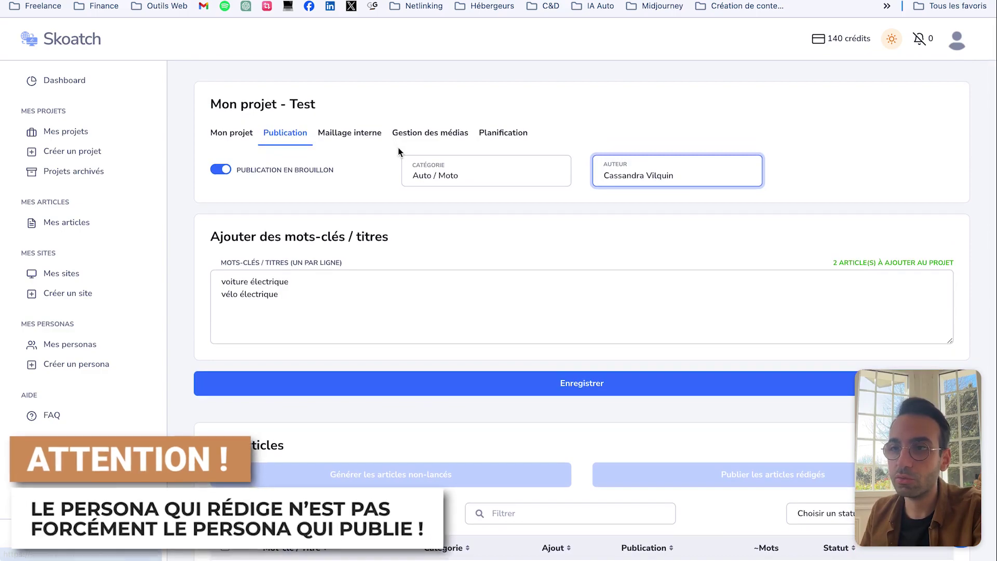
Step: In Maillage interne, leave Nombre de liens empty and set the link variation to 3
left_click(355, 134)
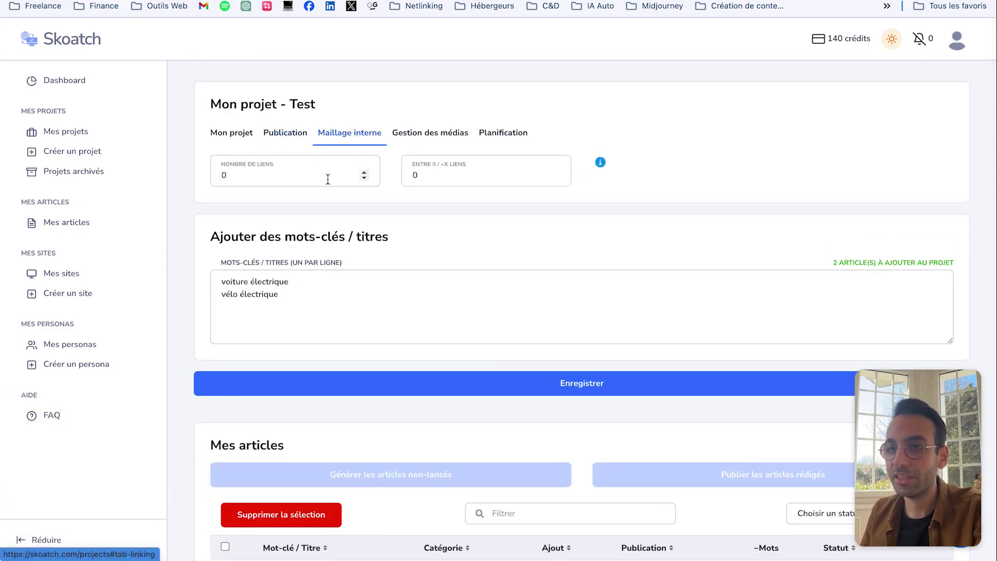
left_click(327, 159)
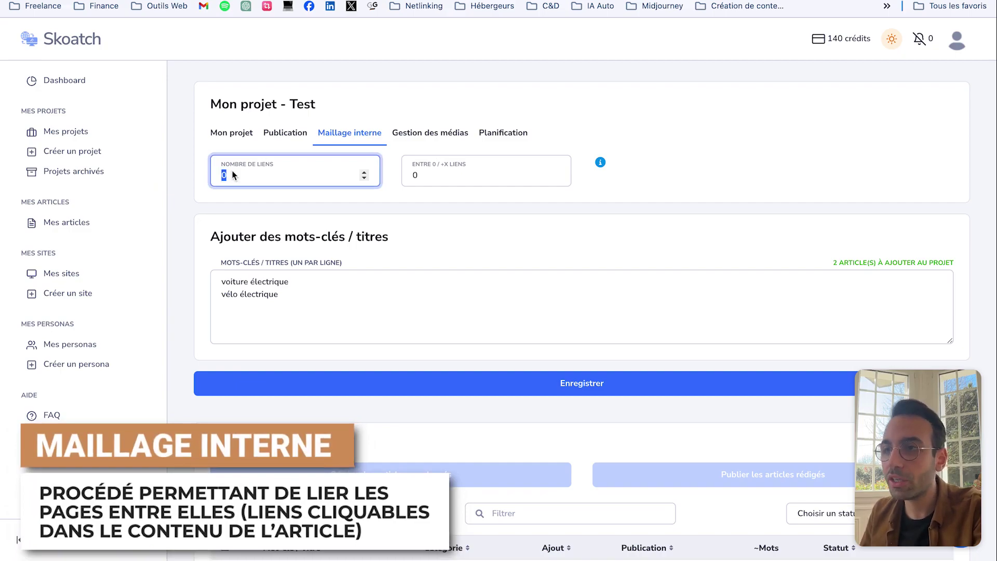
mouse_move(601, 163)
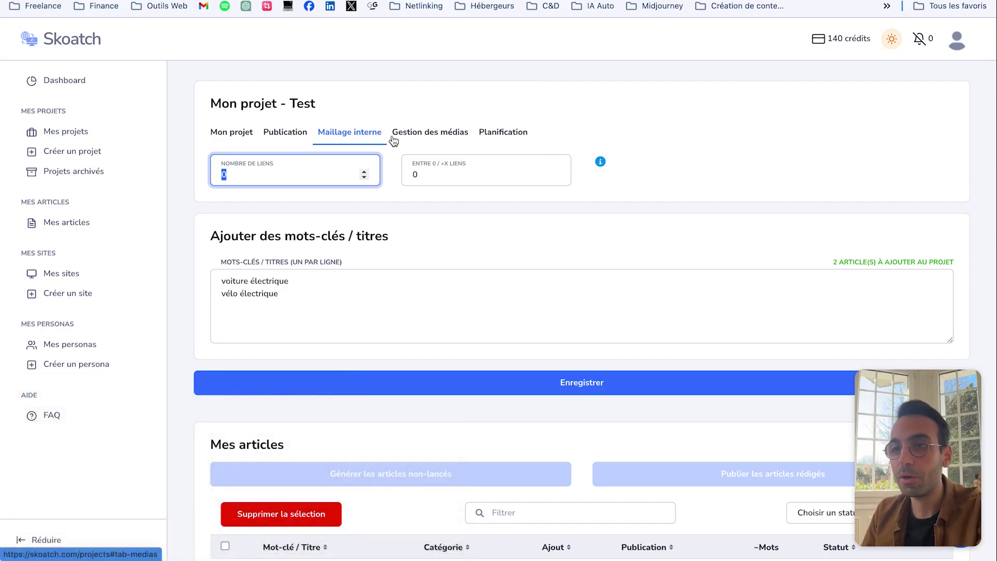
type("3")
key("Tab")
type("4")
left_click(264, 164)
key("Delete")
left_click(266, 201)
left_click(258, 178)
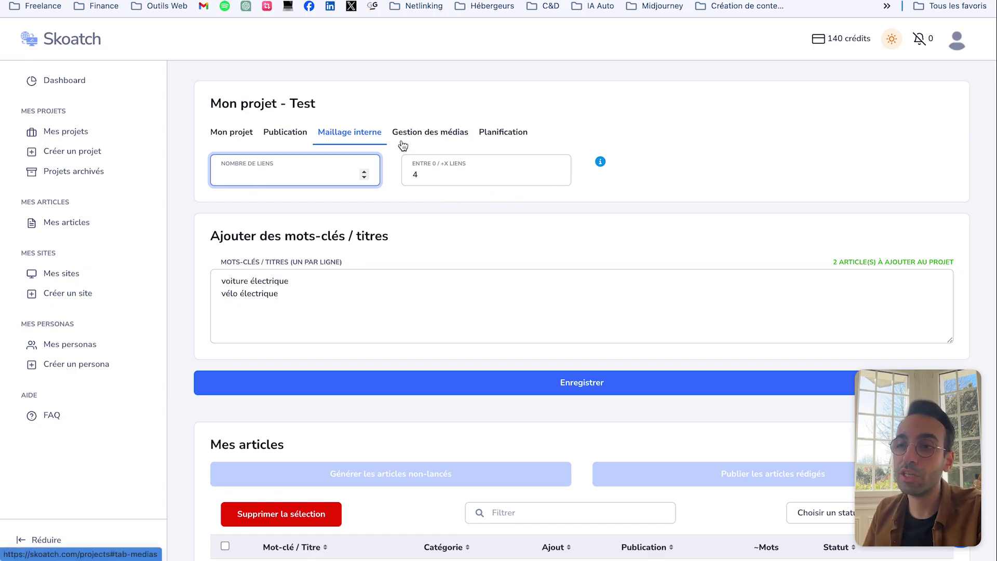
key("Tab")
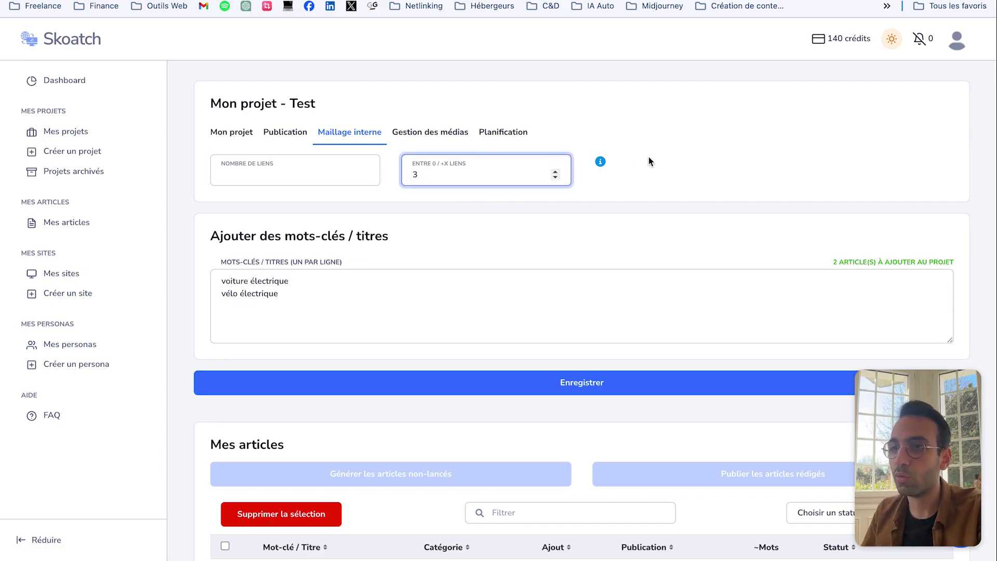
left_click(452, 133)
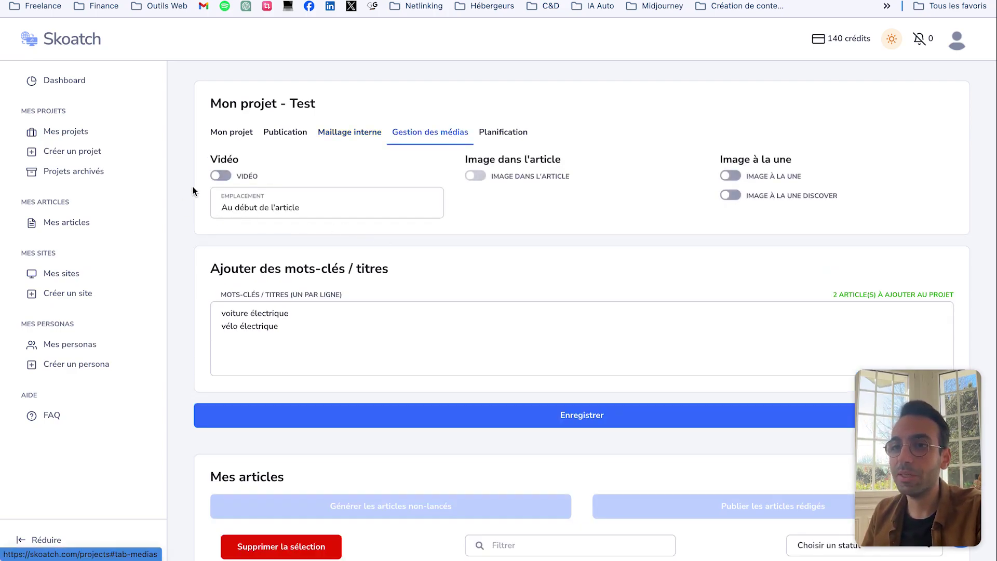
Step: Switch on Vidéo and set its Emplacement to En fin d'article
left_click(221, 176)
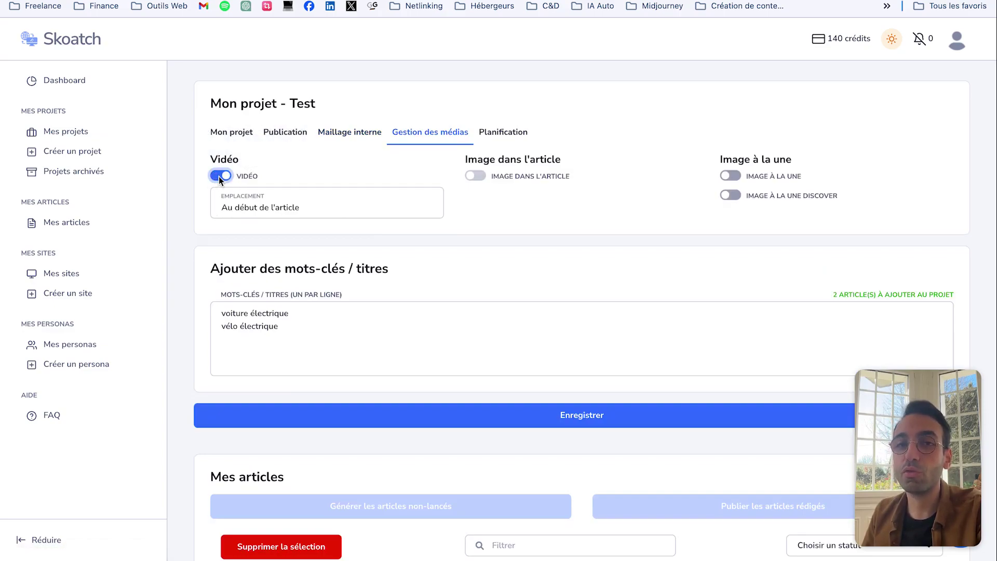
left_click(309, 206)
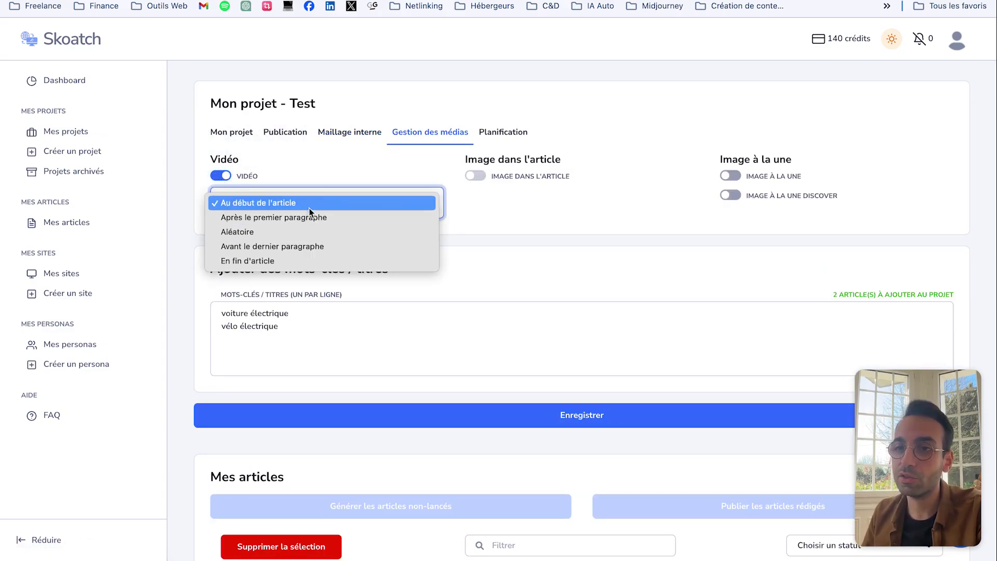
left_click(254, 194)
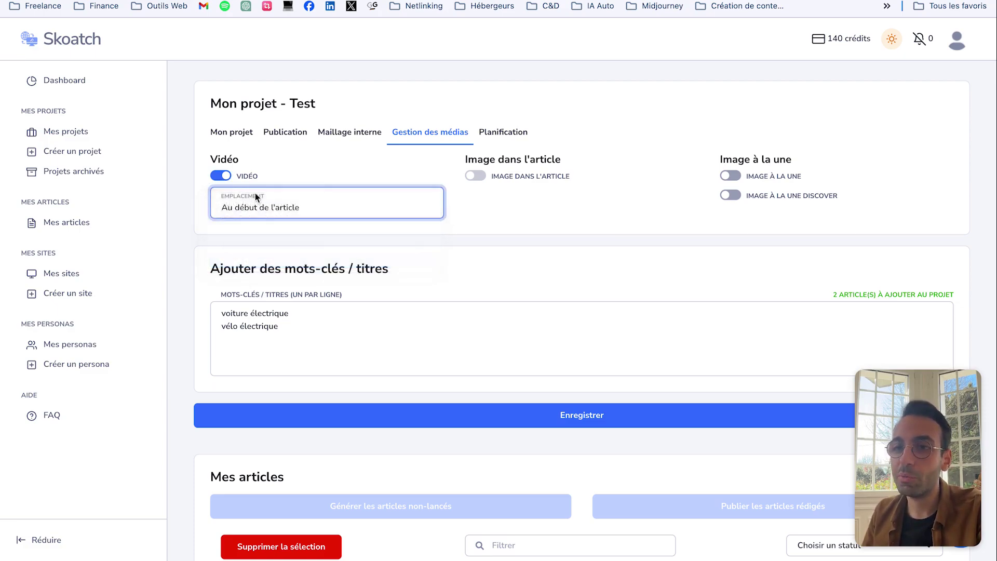
left_click(312, 214)
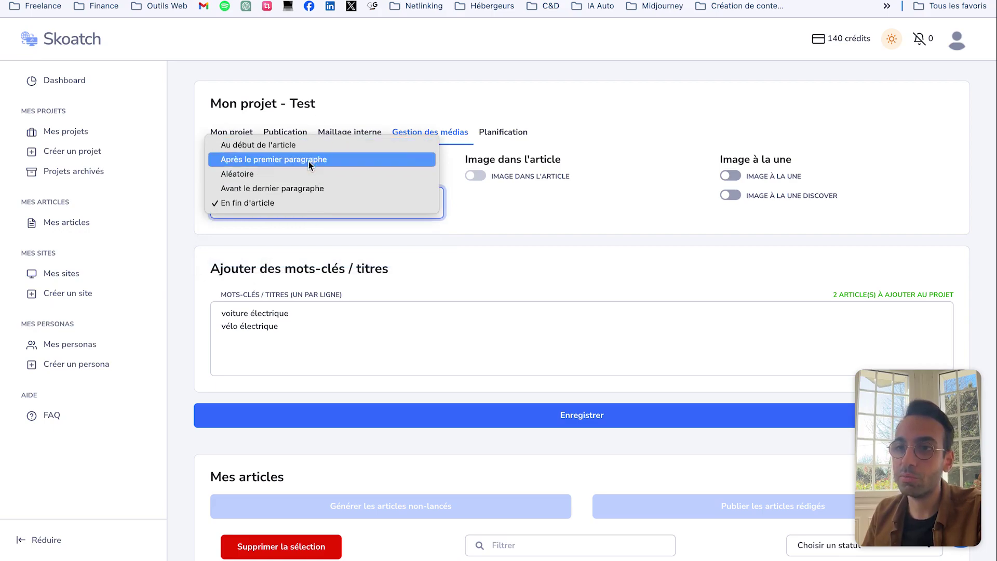
left_click(509, 217)
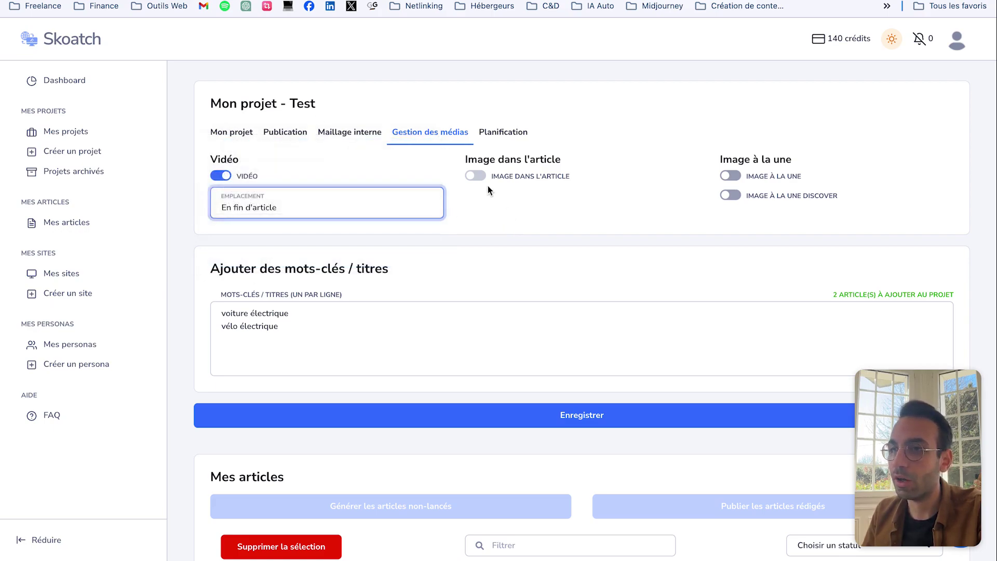
left_click(475, 176)
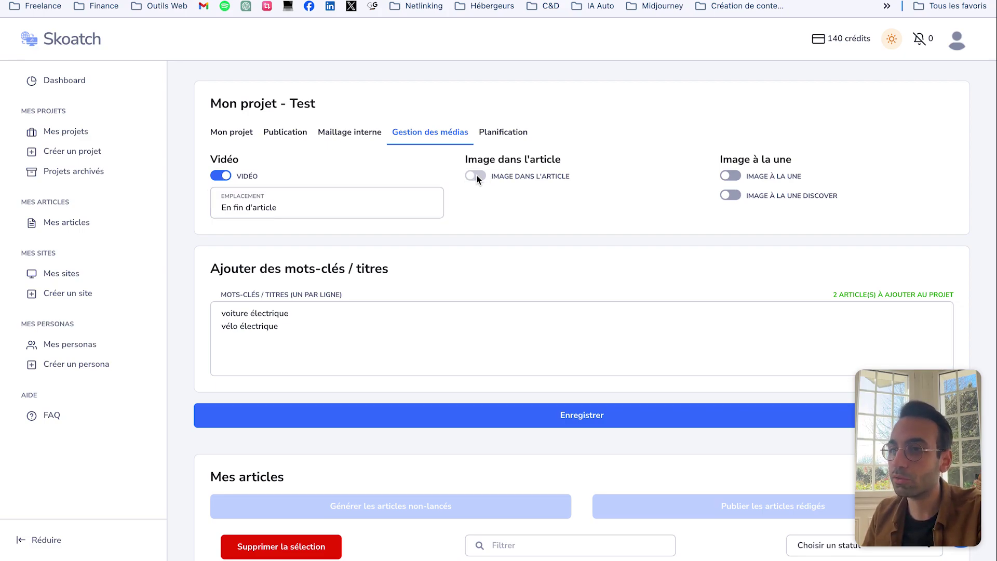
Step: Switch on Image à la une and bring up the Planification settings
left_click(731, 177)
mouse_move(818, 204)
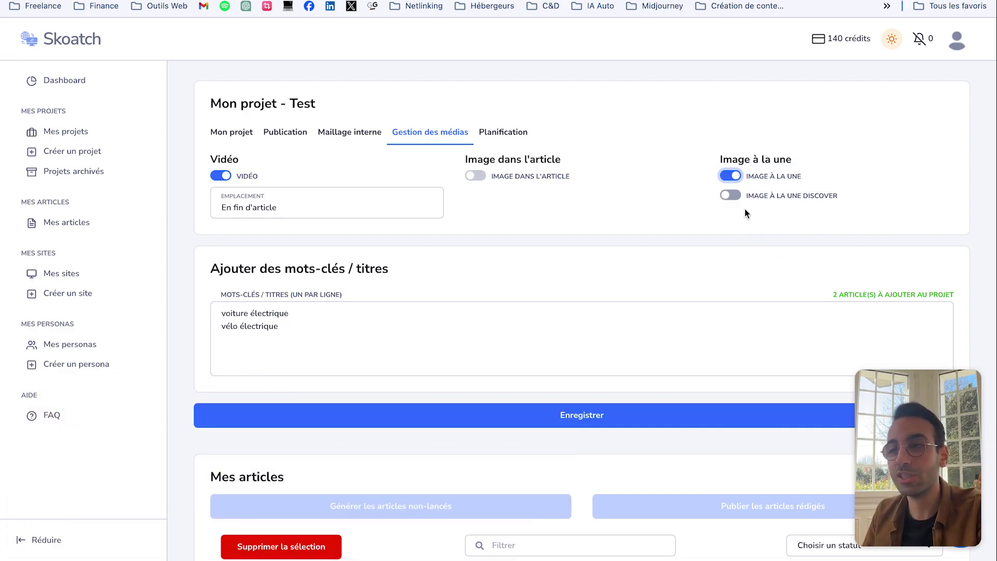
left_click(503, 132)
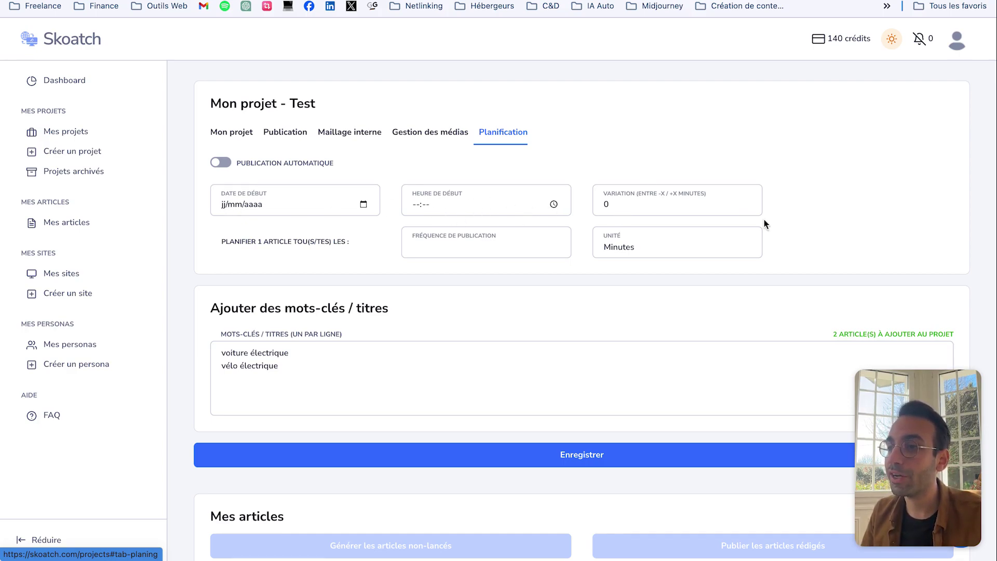
Step: Set the publication frequency to 1 day, starting 8 March 2024
left_click(487, 245)
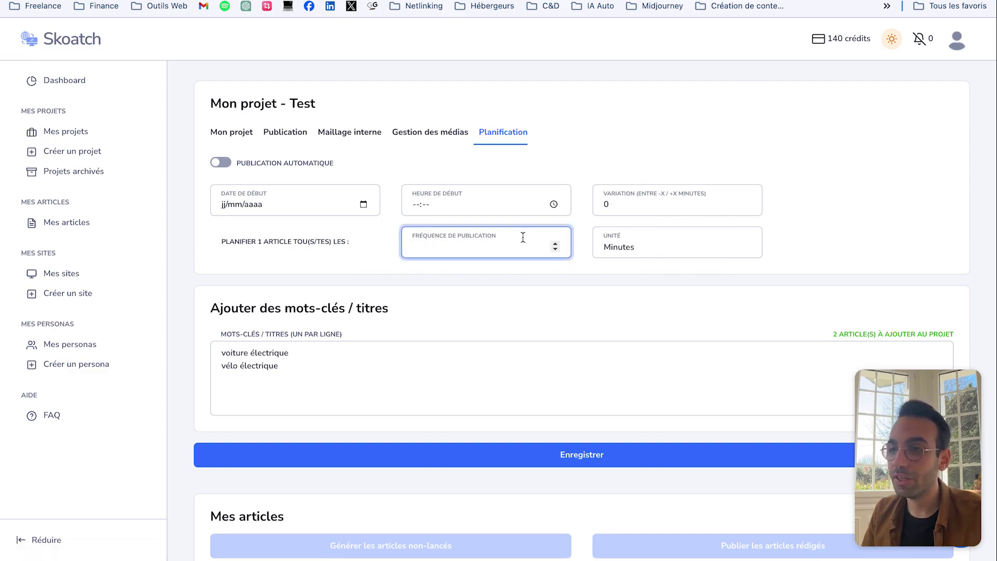
type("1")
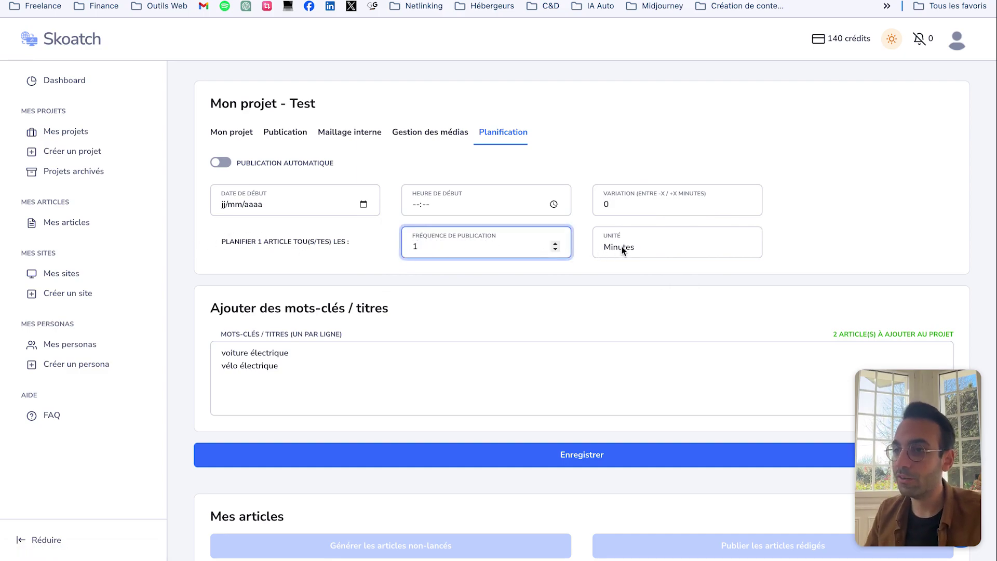
left_click(621, 246)
left_click(627, 270)
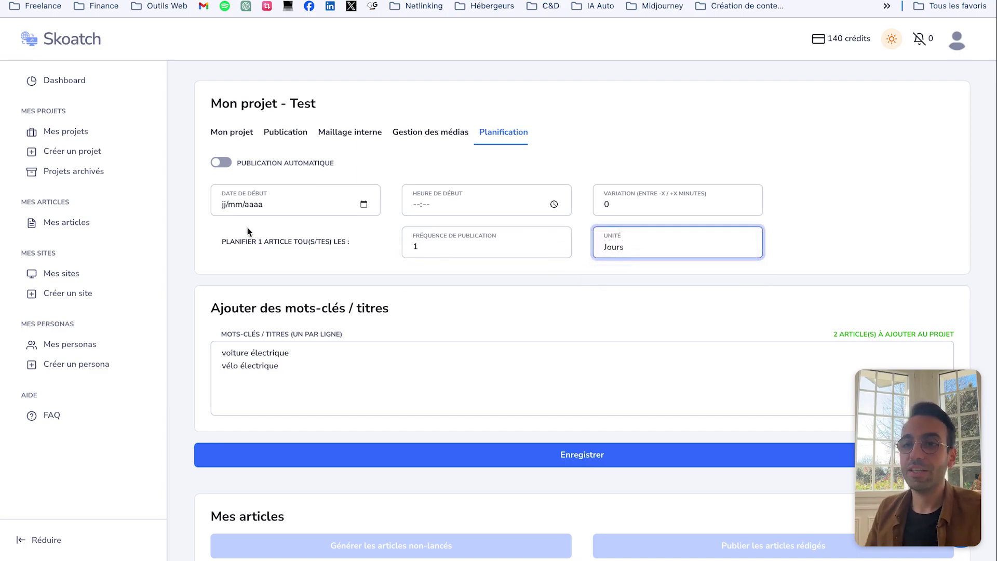
left_click(235, 204)
left_click(363, 204)
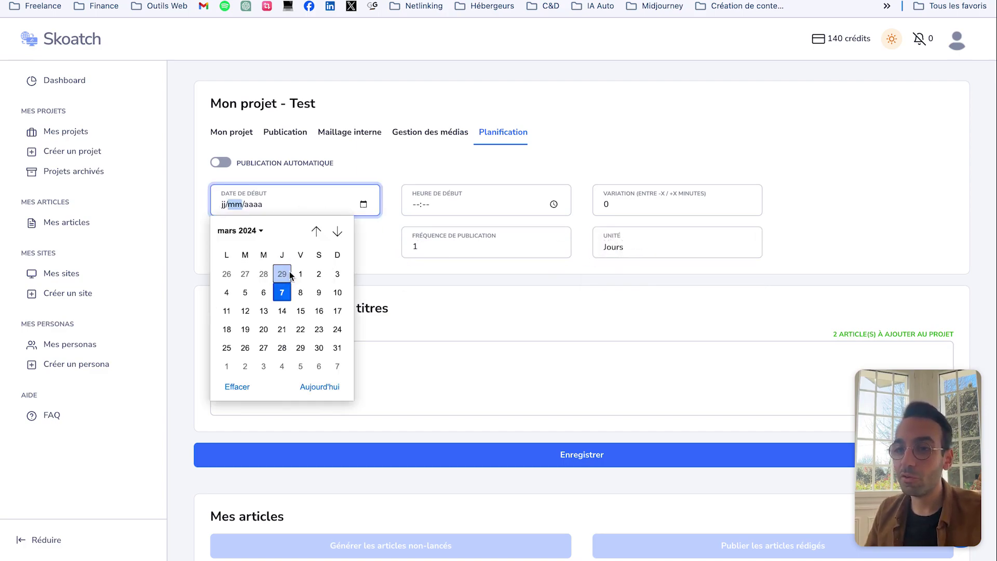
left_click(297, 289)
Step: Toggle Publication automatique on and back off, leaving it disabled
left_click(223, 162)
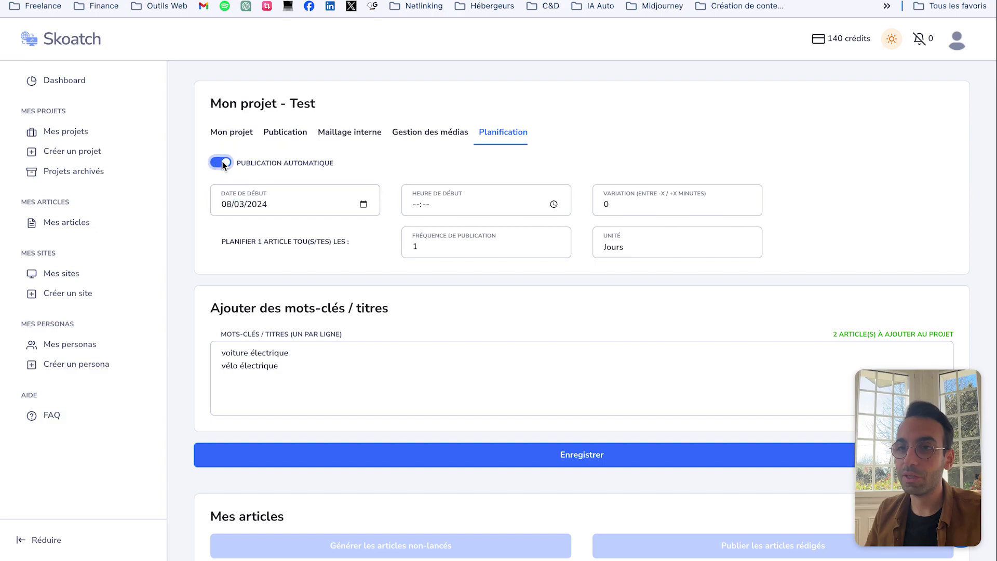
left_click(222, 165)
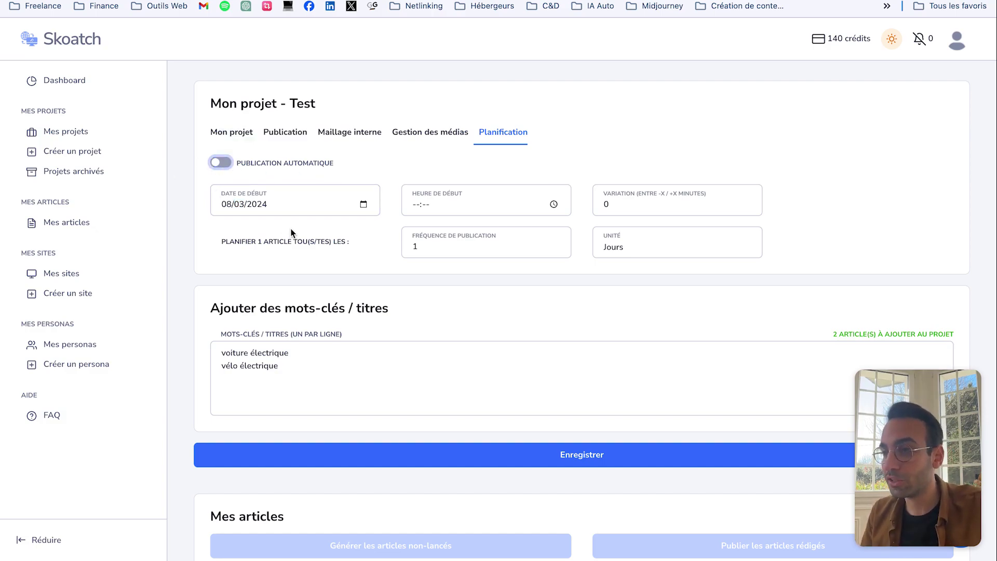
scroll(291, 234, "down", 2)
scroll(363, 311, "down", 1)
Step: Save, then confirm Mes articles shows voiture électrique and vélo électrique as Prêt à lancer
left_click(552, 399)
scroll(487, 285, "down", 5)
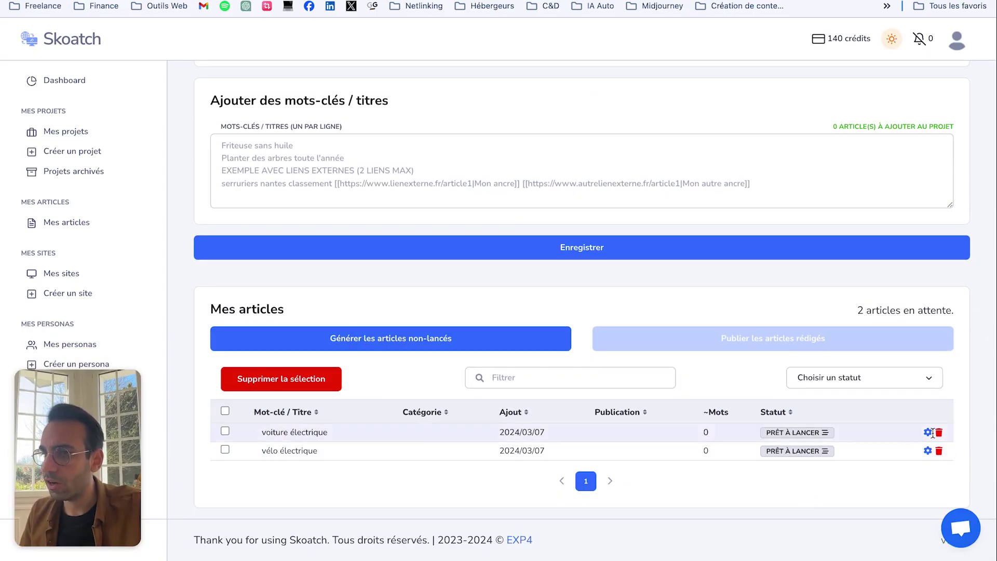
left_click(350, 342)
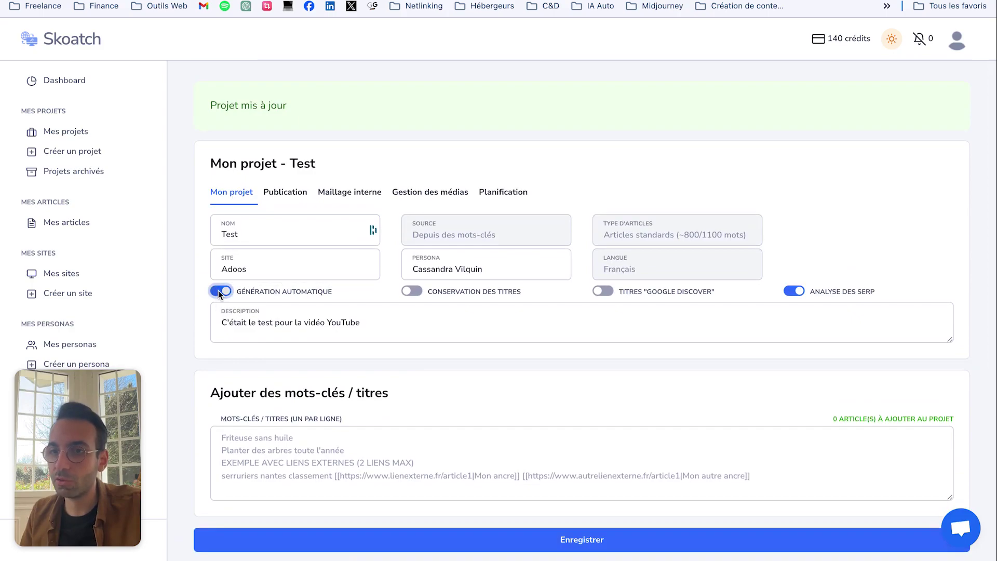
scroll(428, 394, "down", 6)
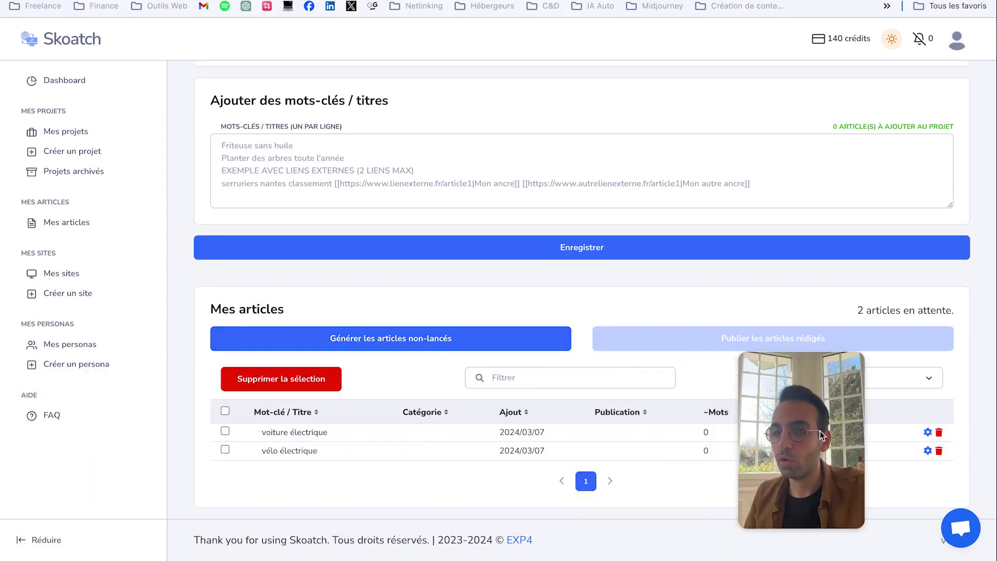
scroll(439, 410, "up", 4)
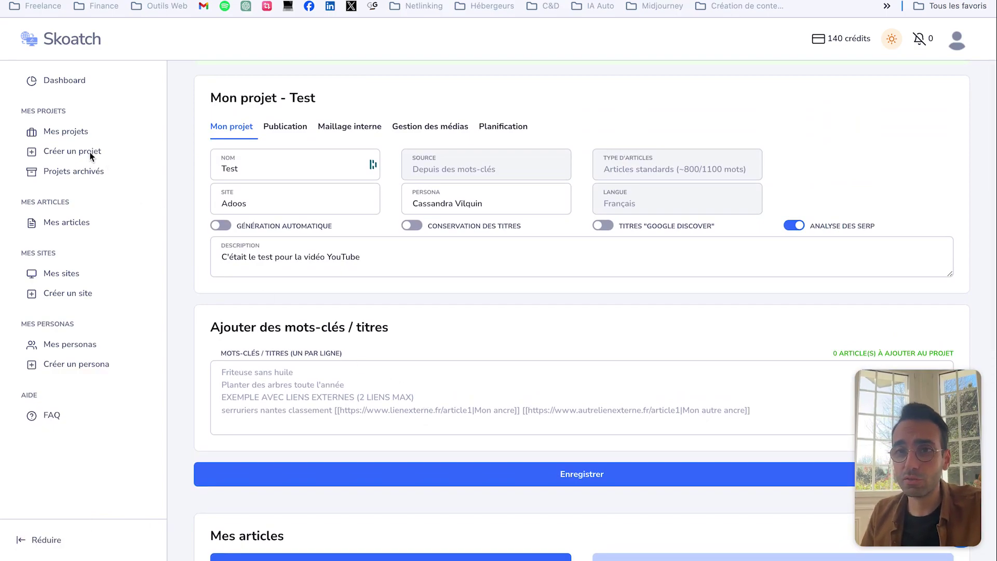
Step: Open Adoos from Mes projets and scroll its 16 Publié articles, enceinte triangle to rêver de billets
left_click(65, 134)
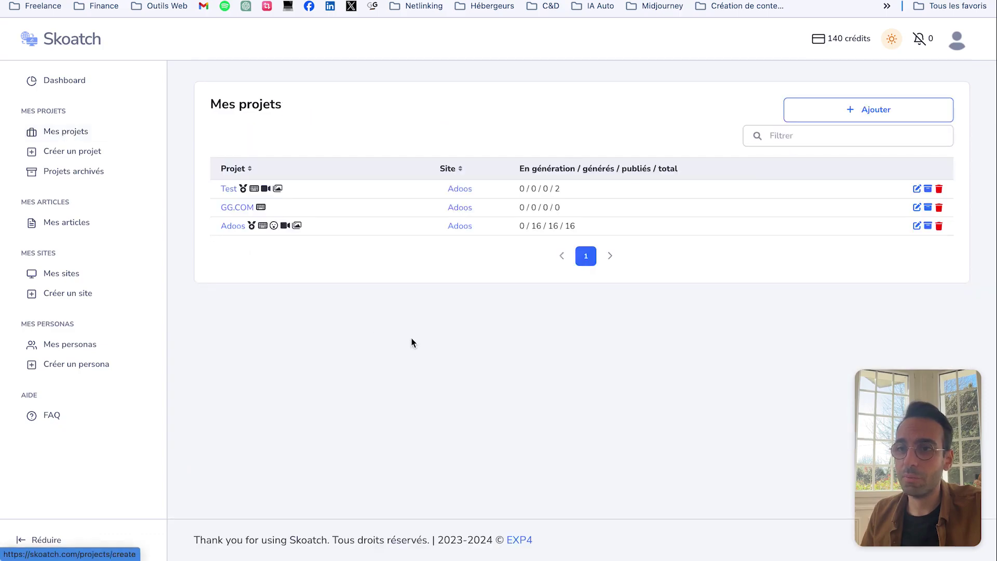
left_click(231, 226)
scroll(525, 348, "down", 8)
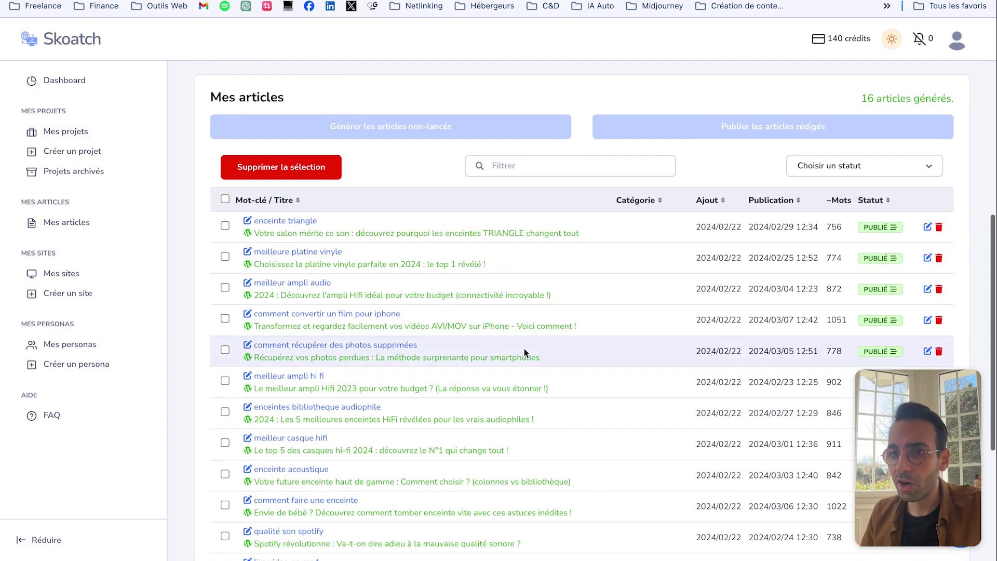
scroll(581, 209, "down", 2)
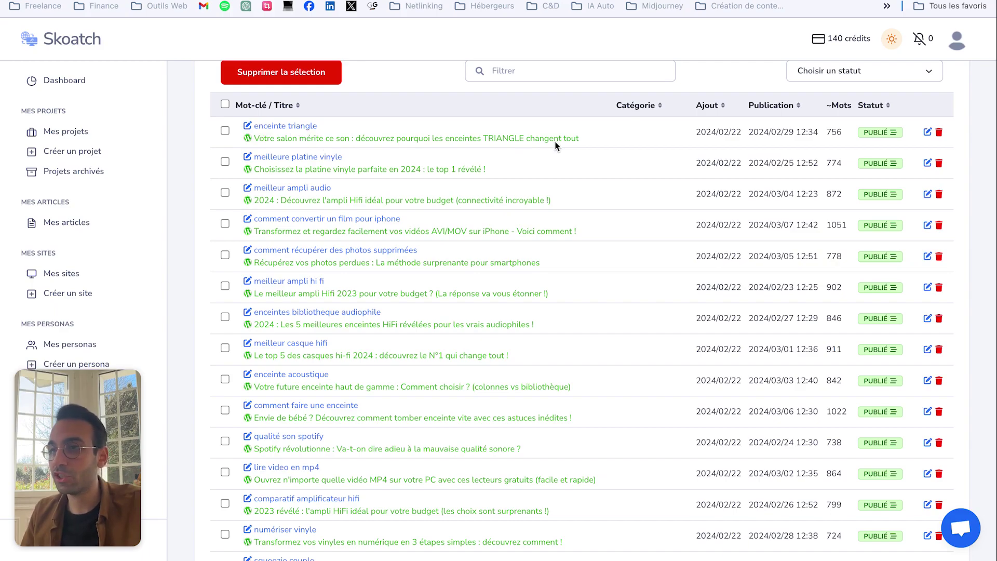
scroll(503, 149, "up", 1)
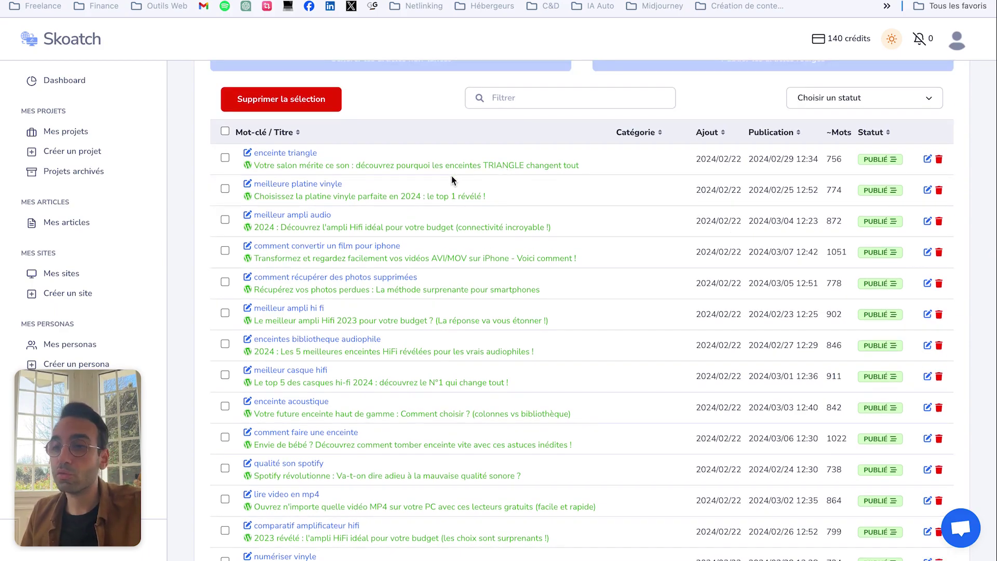
scroll(454, 188, "down", 1)
scroll(453, 188, "down", 1)
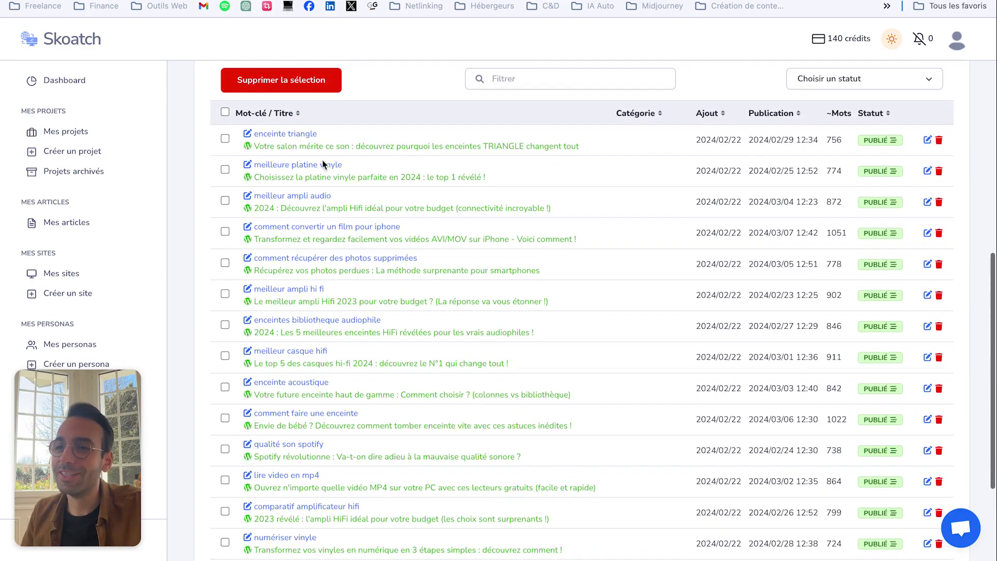
scroll(316, 185, "down", 4)
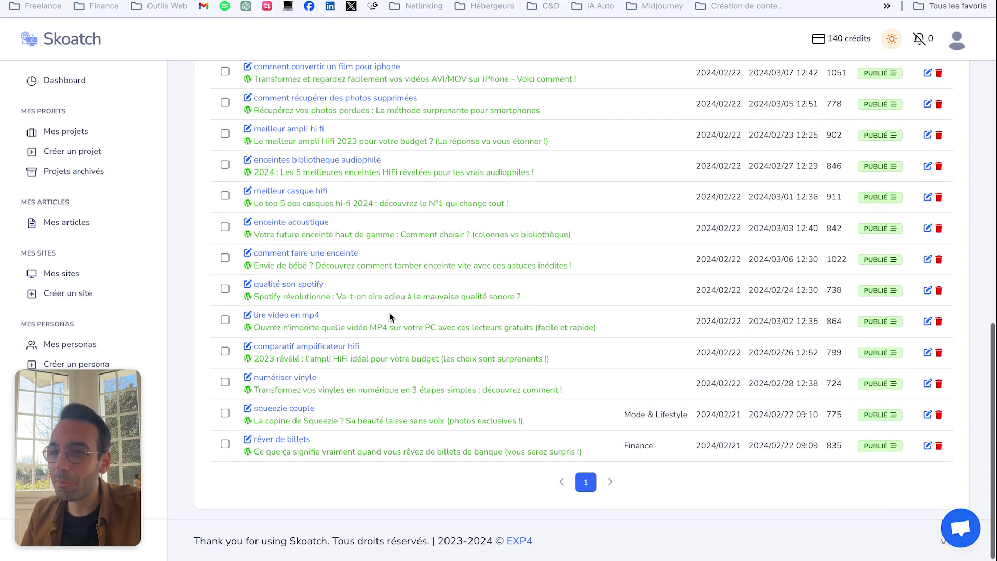
scroll(262, 317, "down", 1)
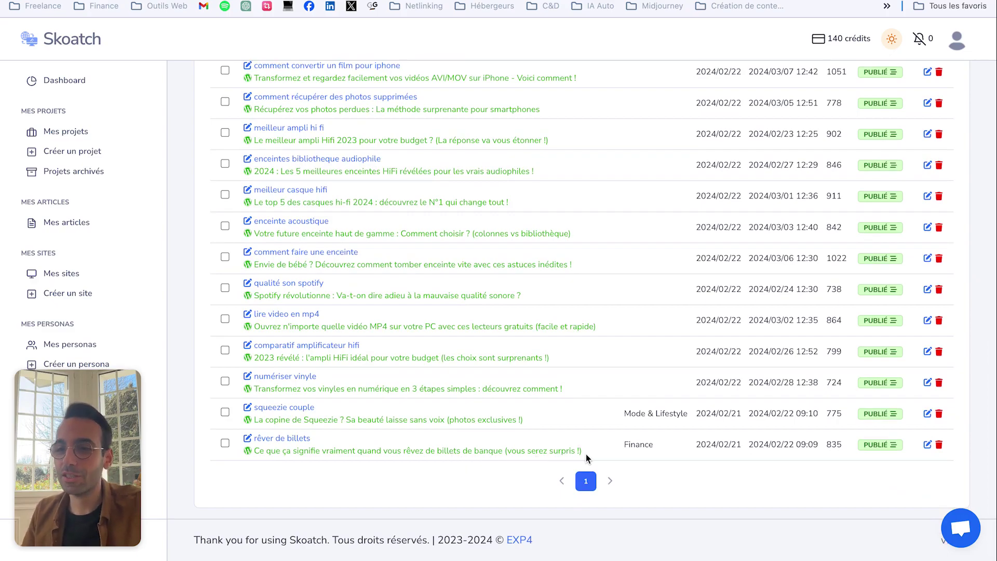
scroll(622, 459, "up", 6)
scroll(622, 459, "down", 5)
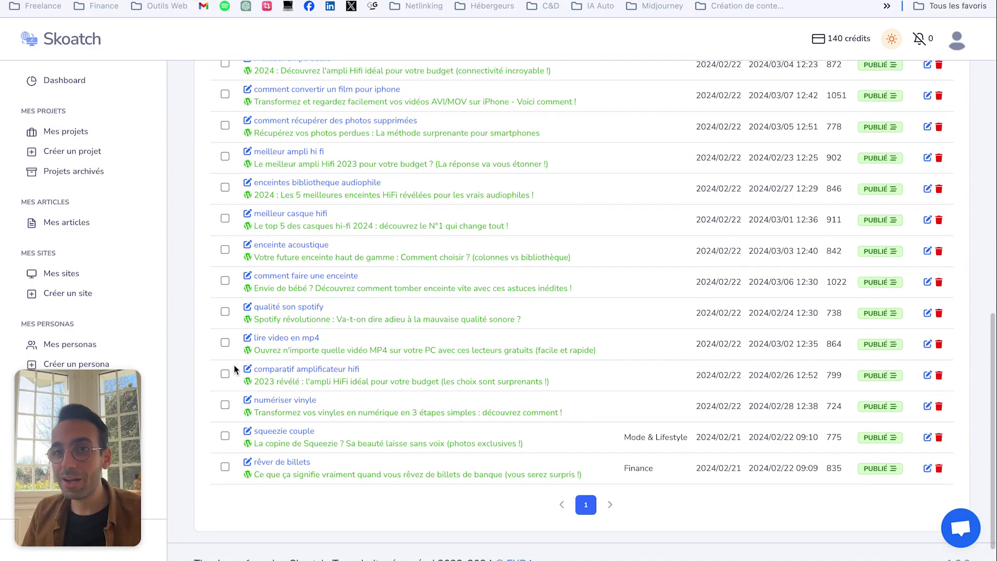
scroll(234, 369, "up", 6)
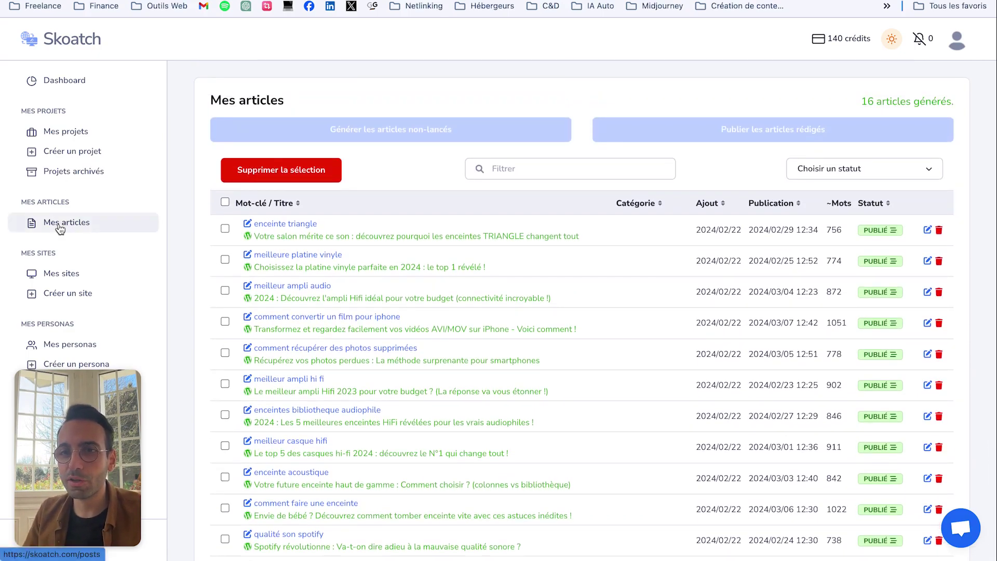
left_click(60, 229)
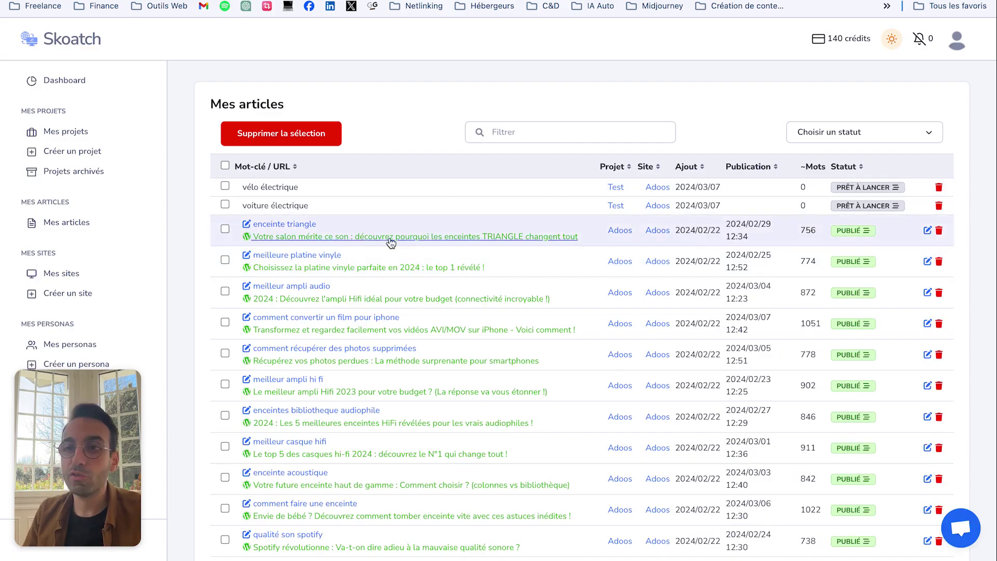
scroll(381, 255, "down", 5)
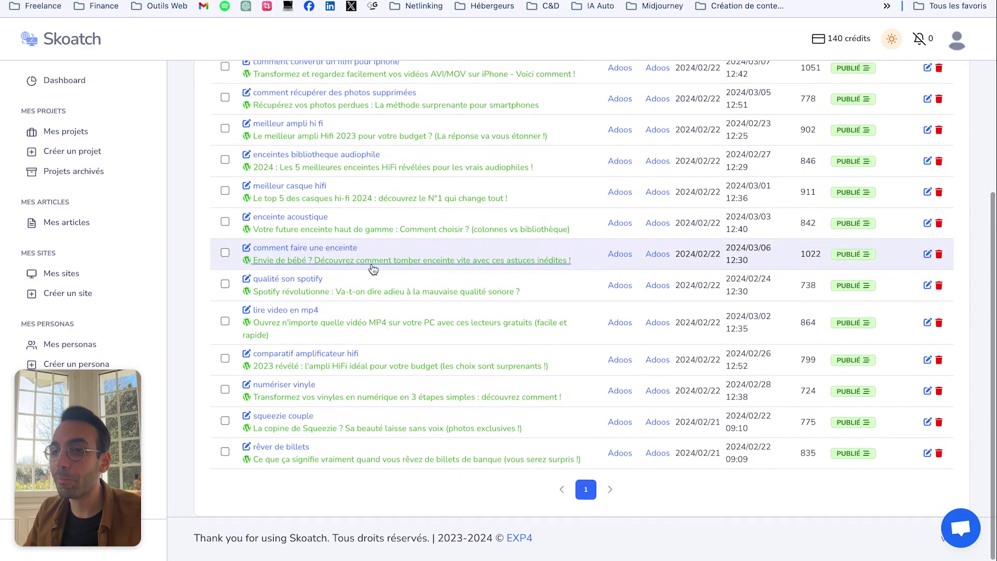
scroll(286, 318, "up", 5)
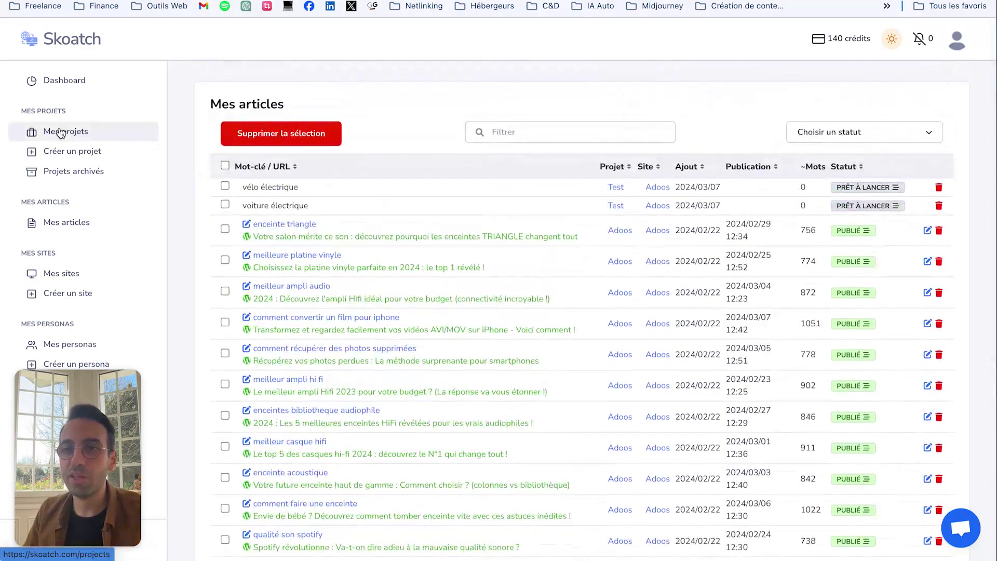
left_click(61, 132)
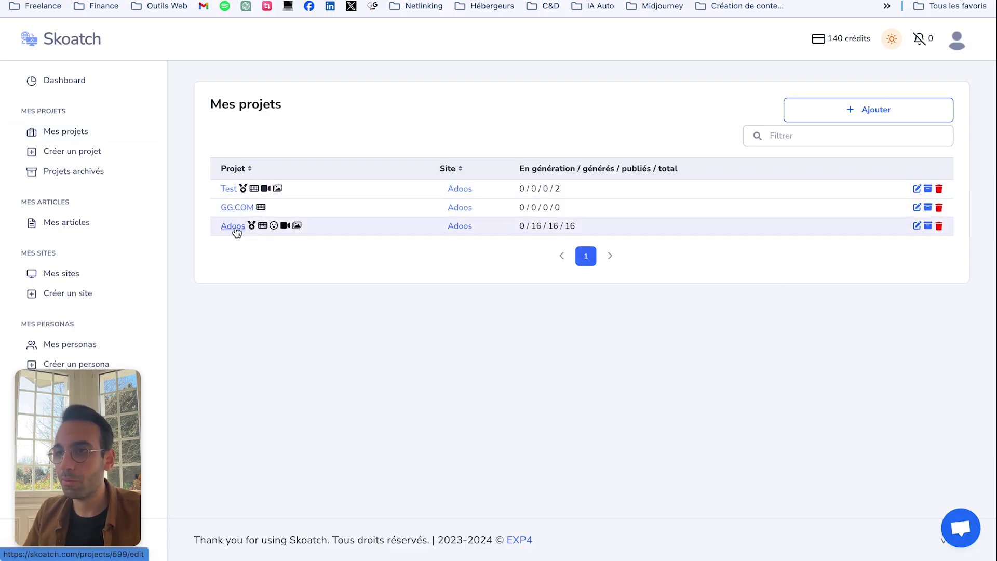
left_click(235, 226)
scroll(481, 236, "down", 10)
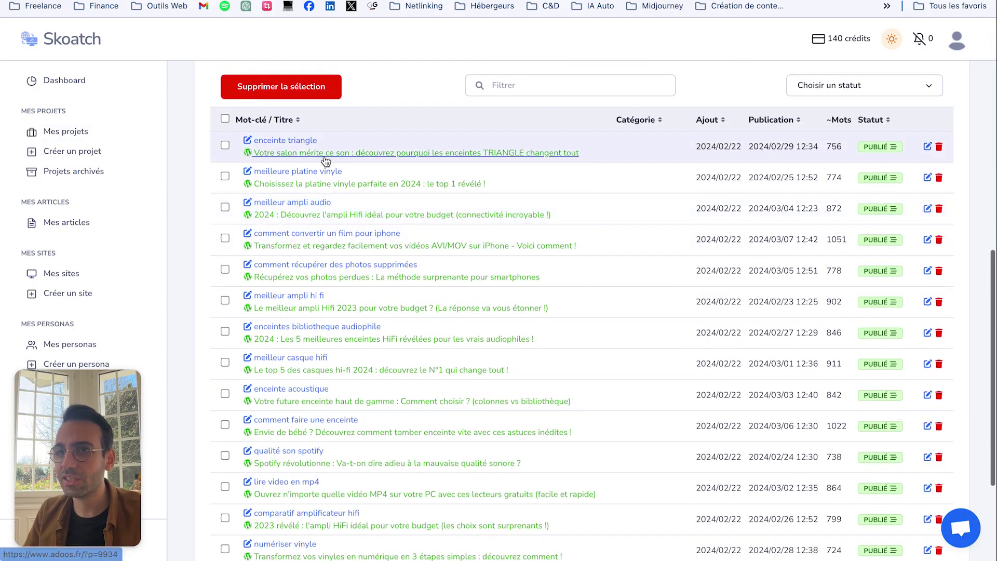
scroll(325, 161, "down", 5)
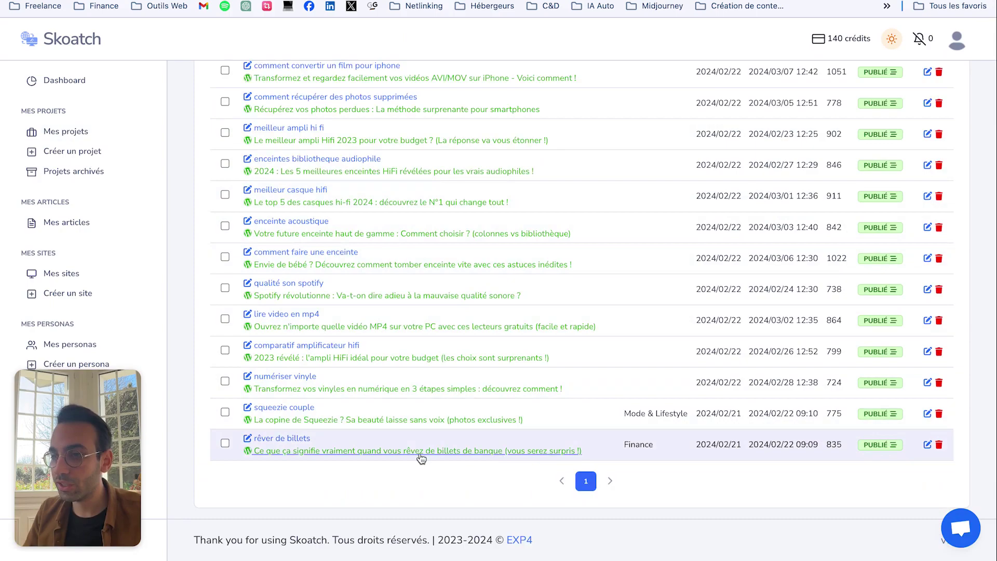
Step: Open 'Transformez vos vinyles en numérique en 3 étapes simples' and select its opening paragraph
left_click(288, 391)
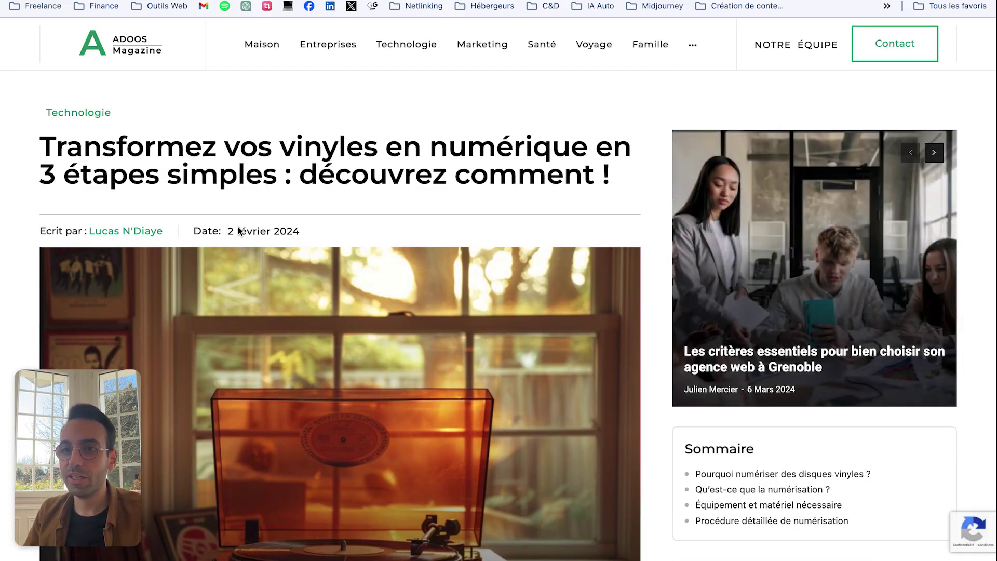
scroll(258, 217, "down", 10)
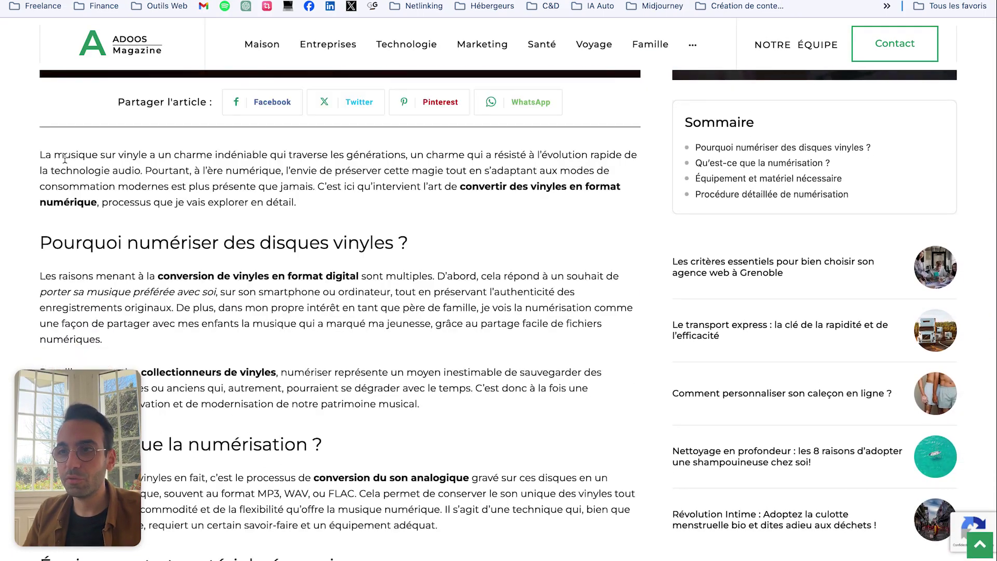
scroll(65, 158, "down", 2)
scroll(393, 234, "up", 1)
scroll(393, 234, "up", 2)
left_click_drag(38, 170, 378, 224)
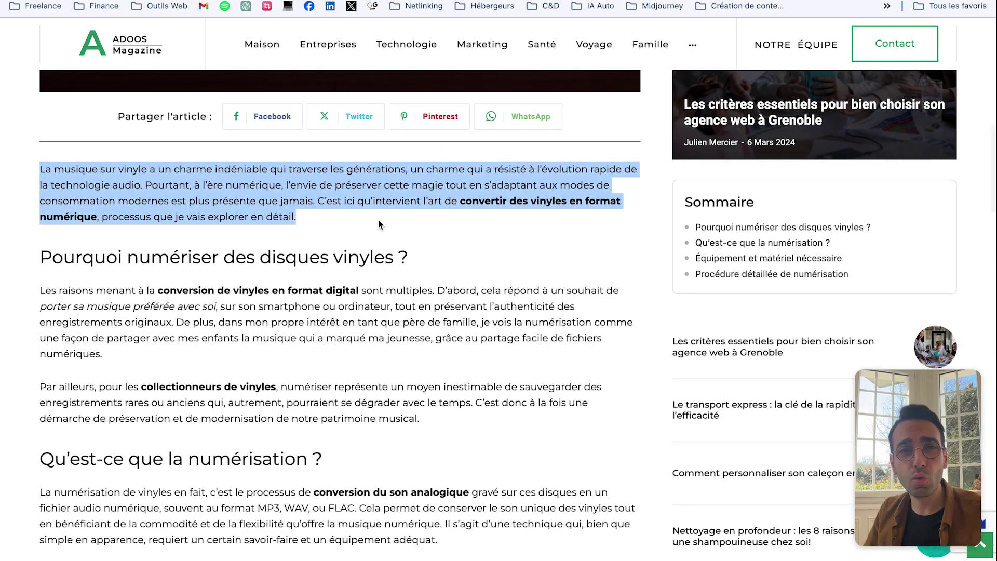
left_click(370, 229)
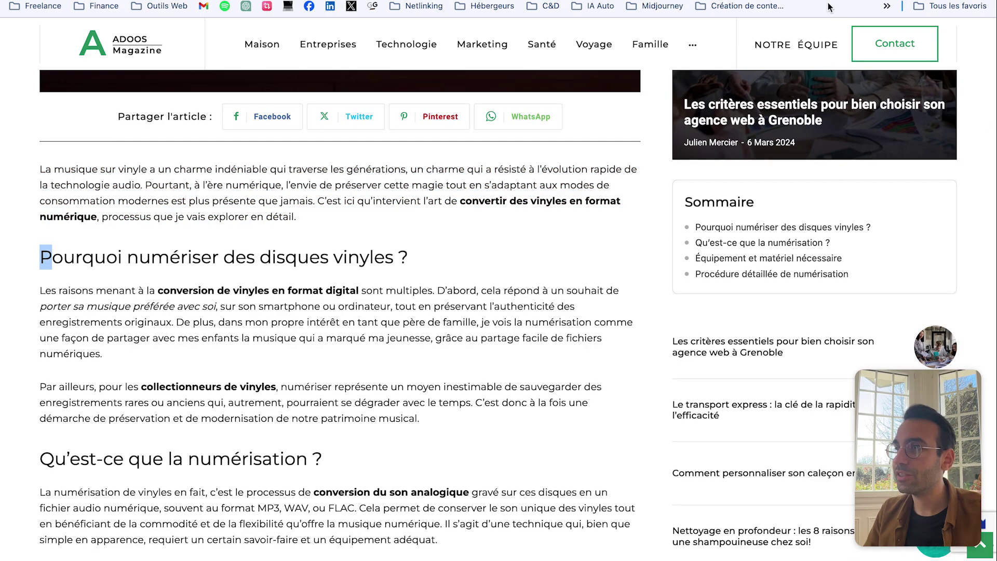
left_click(832, 1)
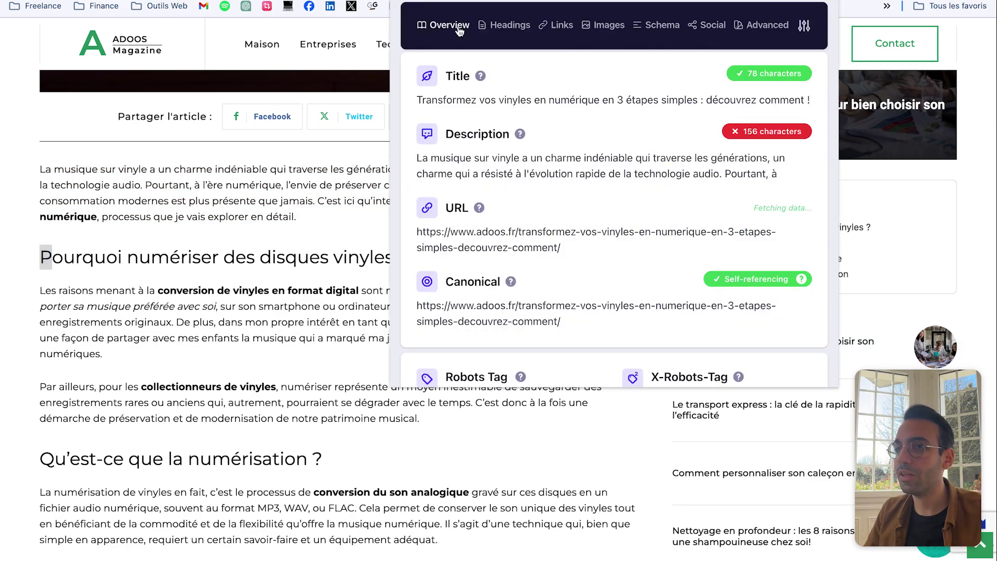
left_click(507, 25)
left_click_drag(452, 73, 582, 195)
left_click_drag(460, 76, 599, 96)
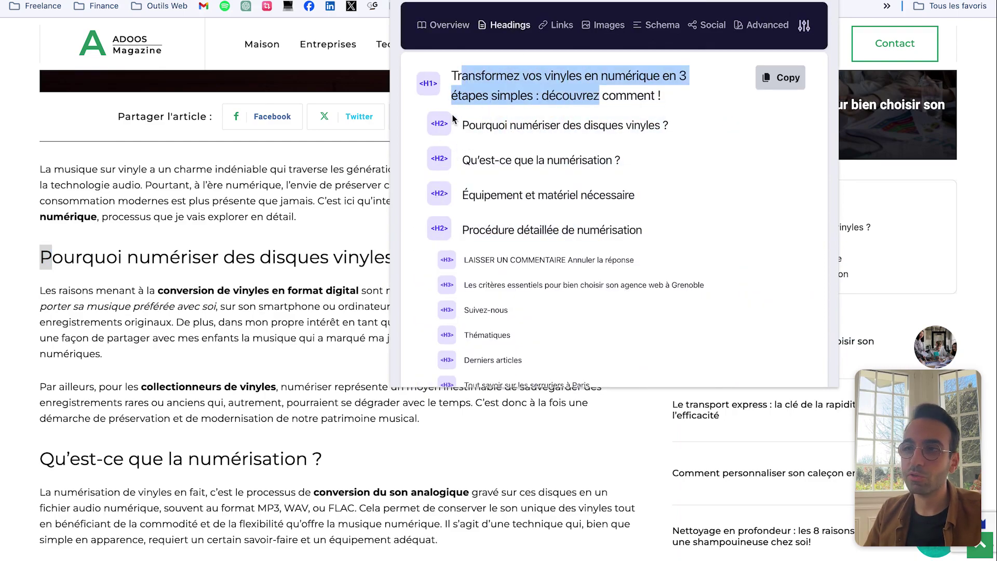
scroll(534, 150, "down", 1)
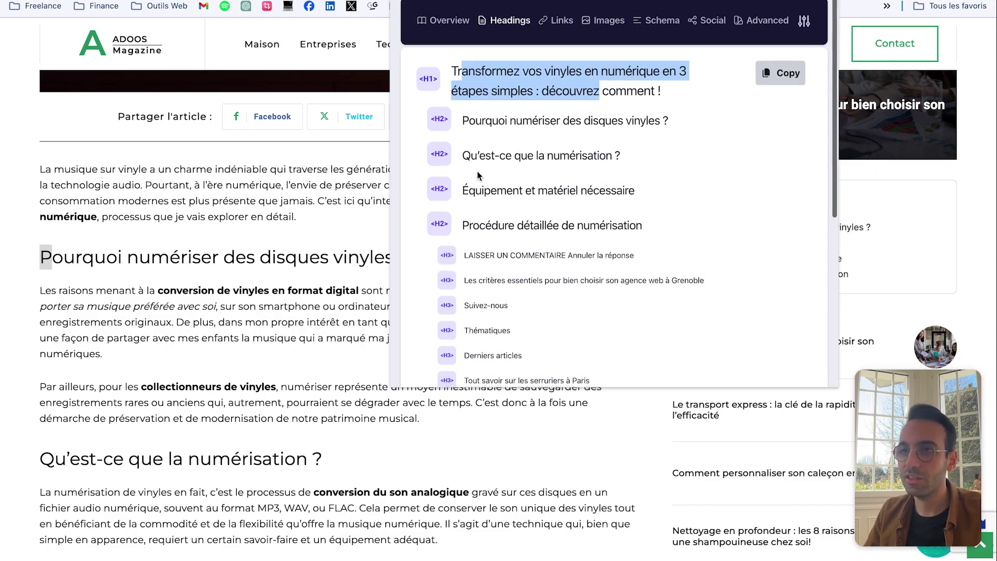
left_click_drag(485, 124, 591, 224)
scroll(284, 196, "down", 1)
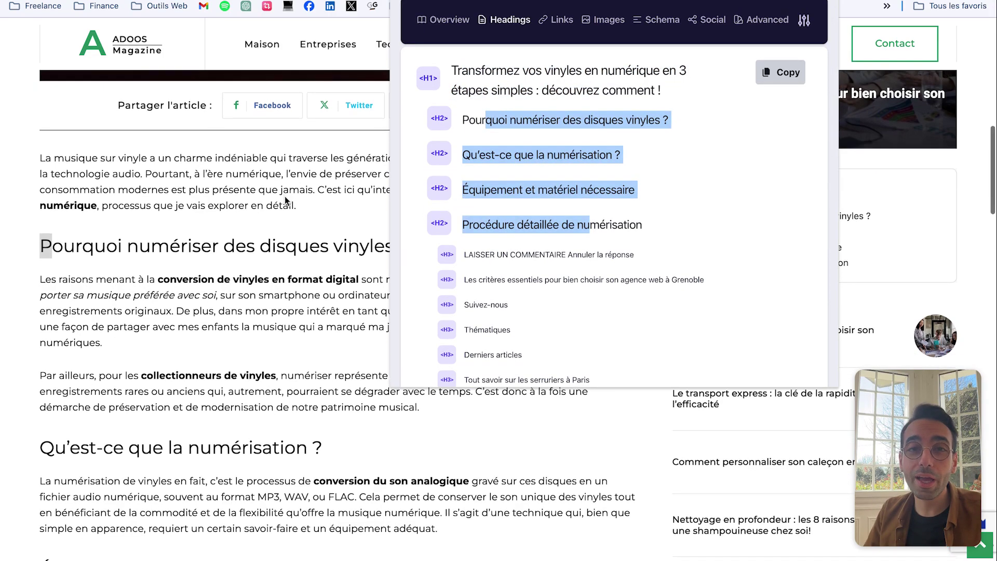
left_click(285, 197)
scroll(435, 216, "down", 8)
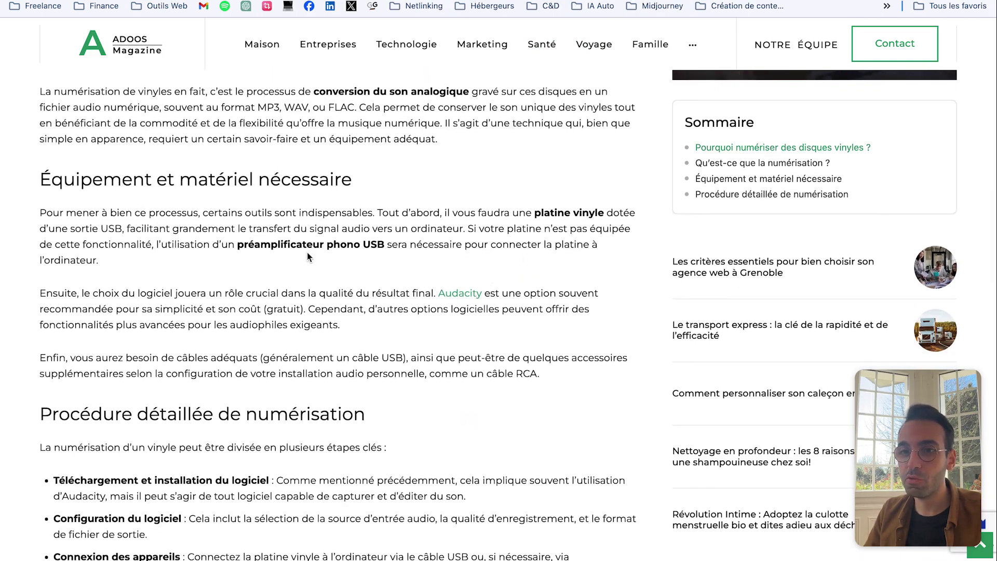
Step: Scroll through the vinyl article down to its embedded YouTube video
scroll(307, 252, "down", 8)
left_click_drag(84, 333, 444, 406)
scroll(286, 301, "down", 2)
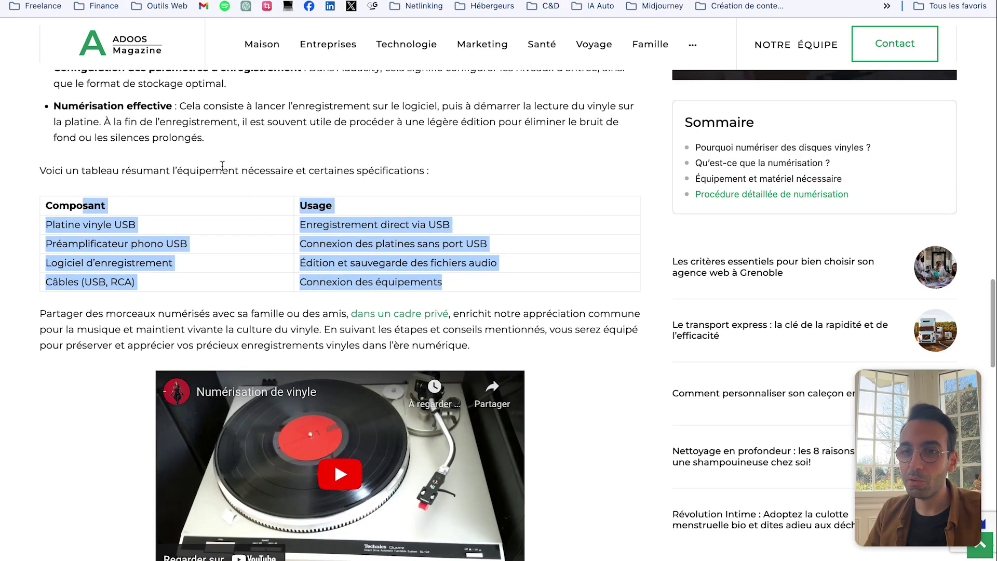
scroll(222, 165, "down", 3)
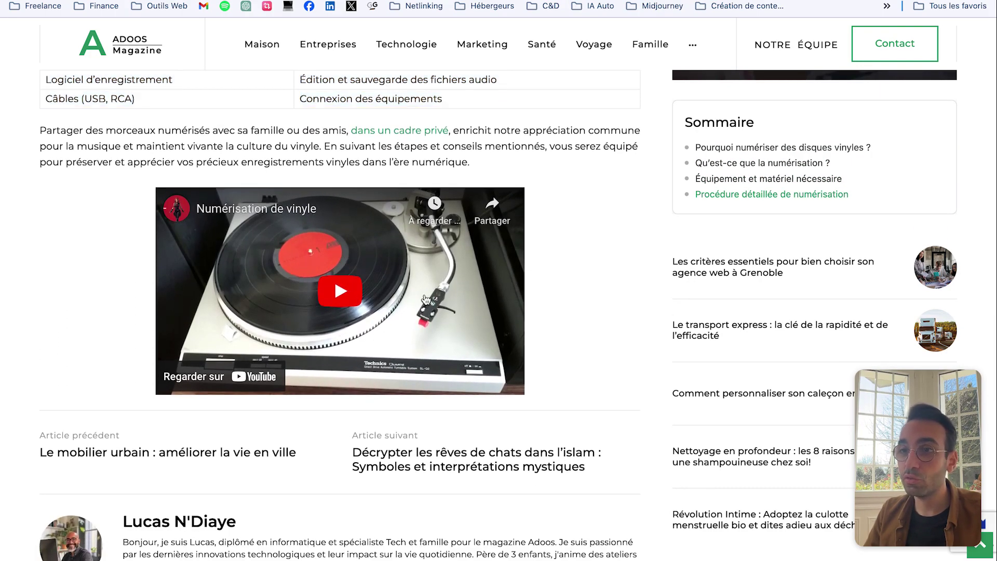
scroll(427, 281, "up", 2)
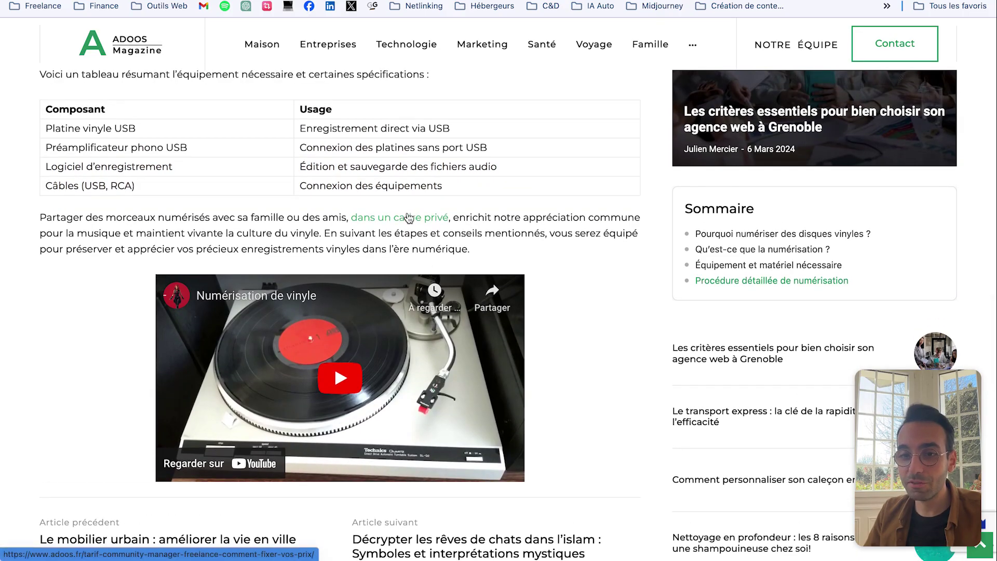
scroll(413, 227, "up", 20)
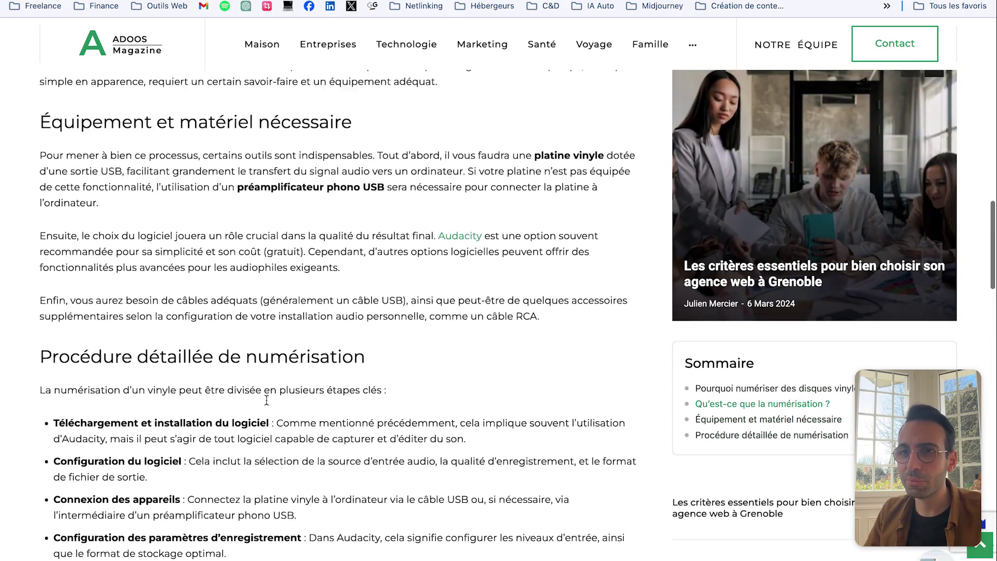
scroll(289, 398, "down", 10)
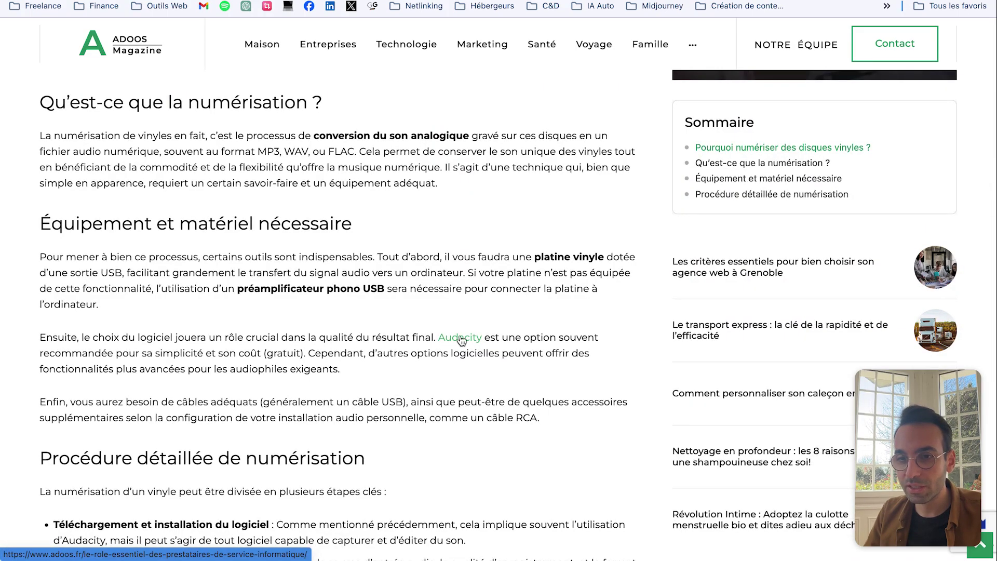
scroll(458, 339, "up", 12)
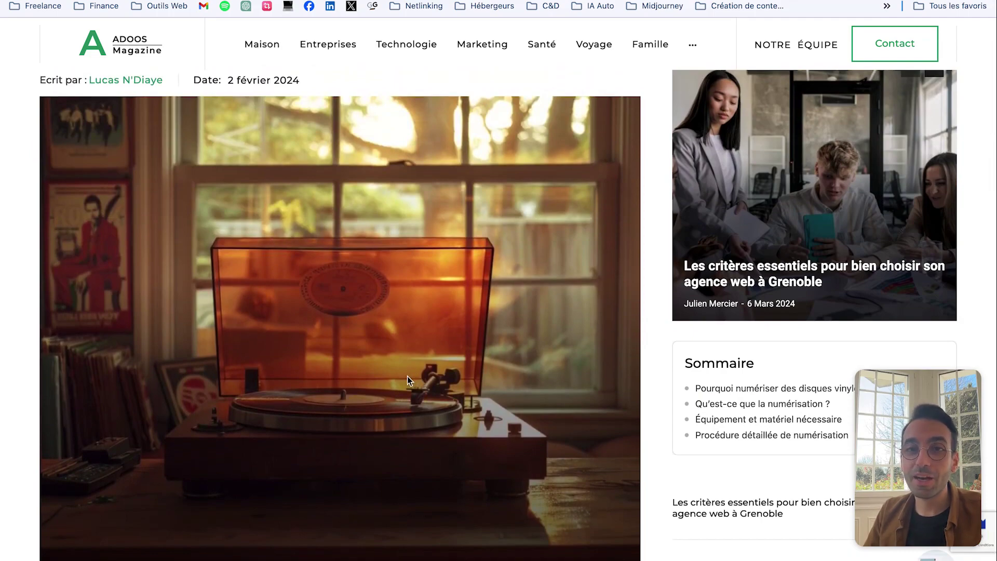
scroll(408, 376, "down", 2)
scroll(344, 343, "up", 4)
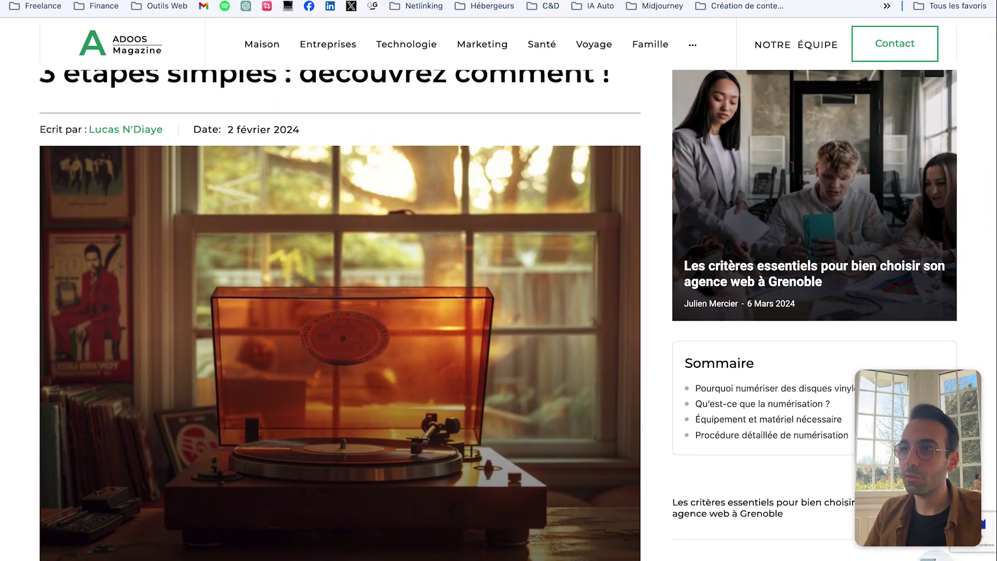
Step: Switch tabs and scroll through the audiophile speaker article, briefly highlighting a section heading
left_click(599, 1)
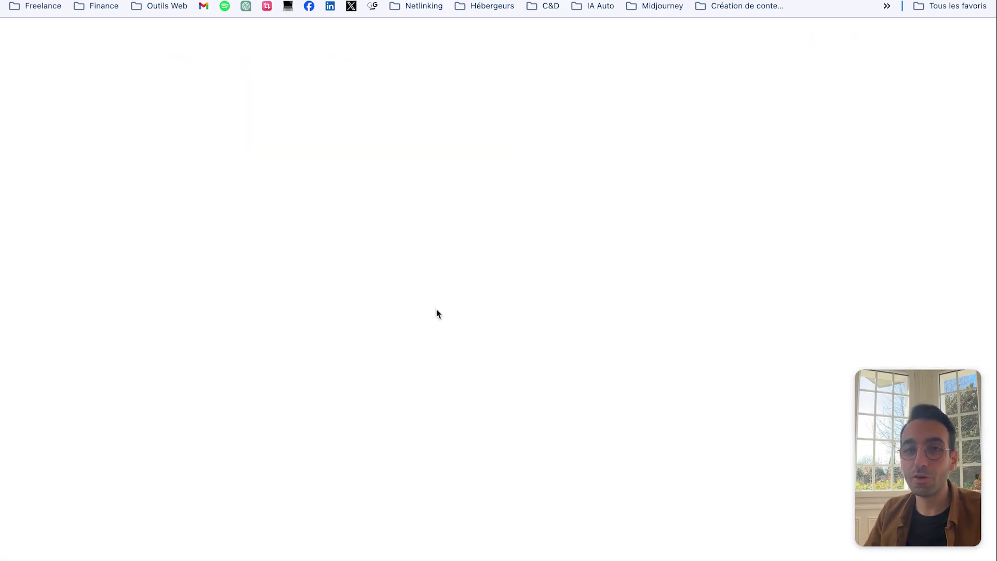
scroll(416, 343, "down", 8)
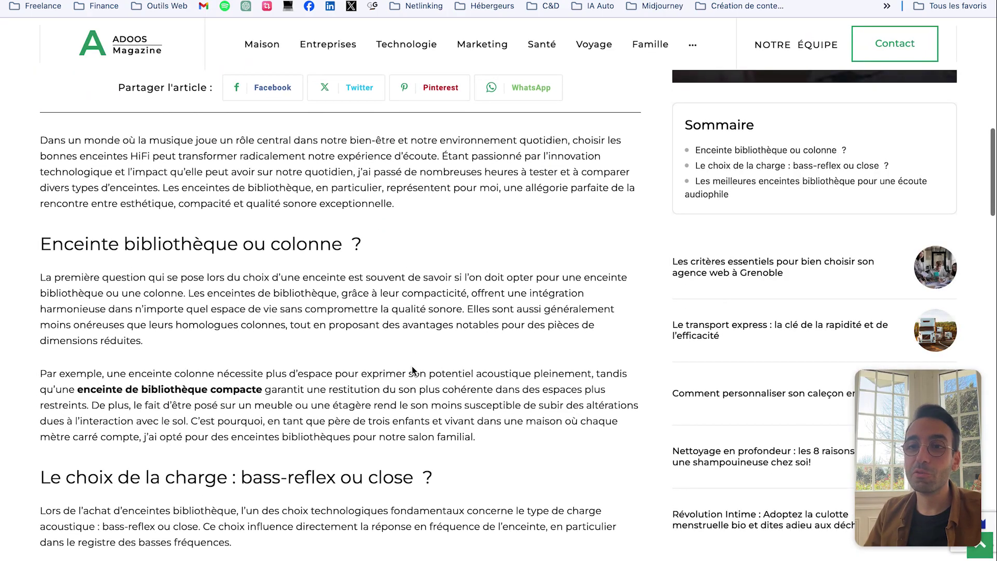
scroll(431, 329, "down", 7)
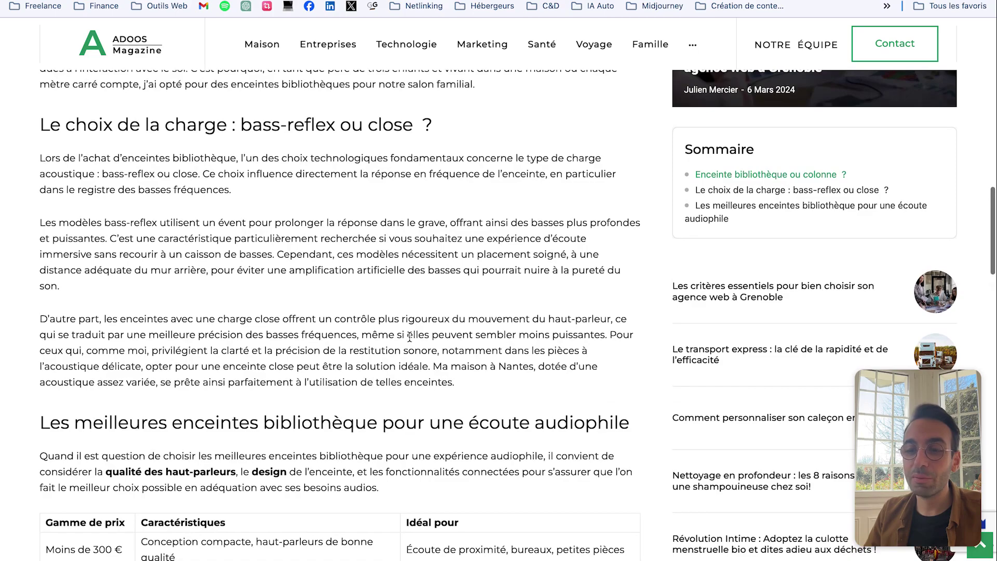
scroll(410, 337, "down", 5)
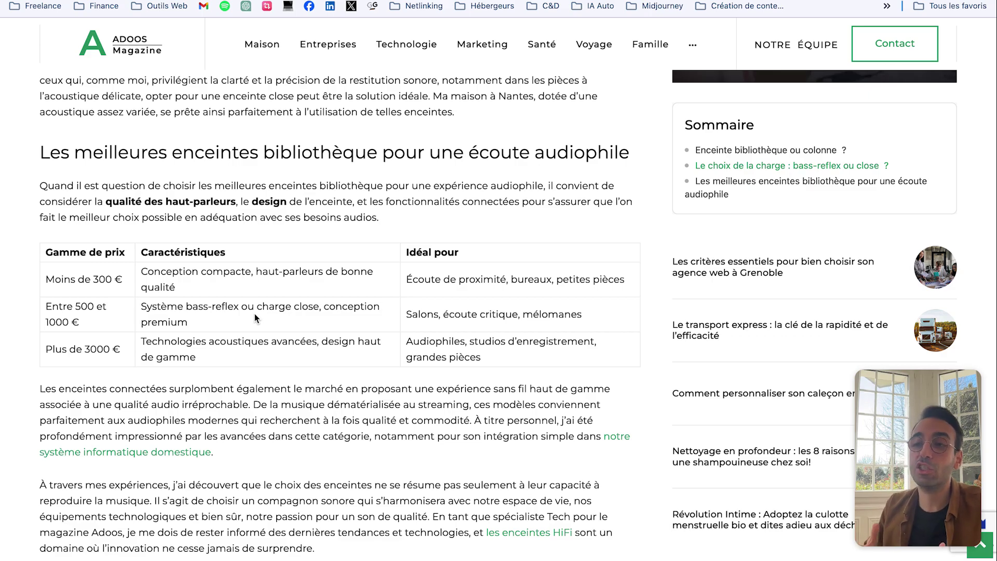
scroll(275, 310, "up", 10)
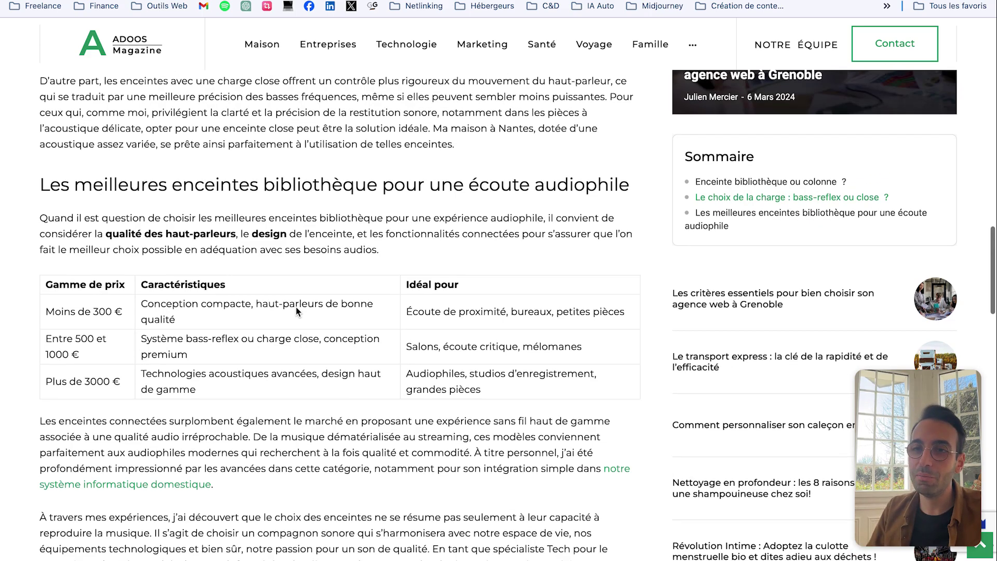
left_click_drag(19, 286, 387, 289)
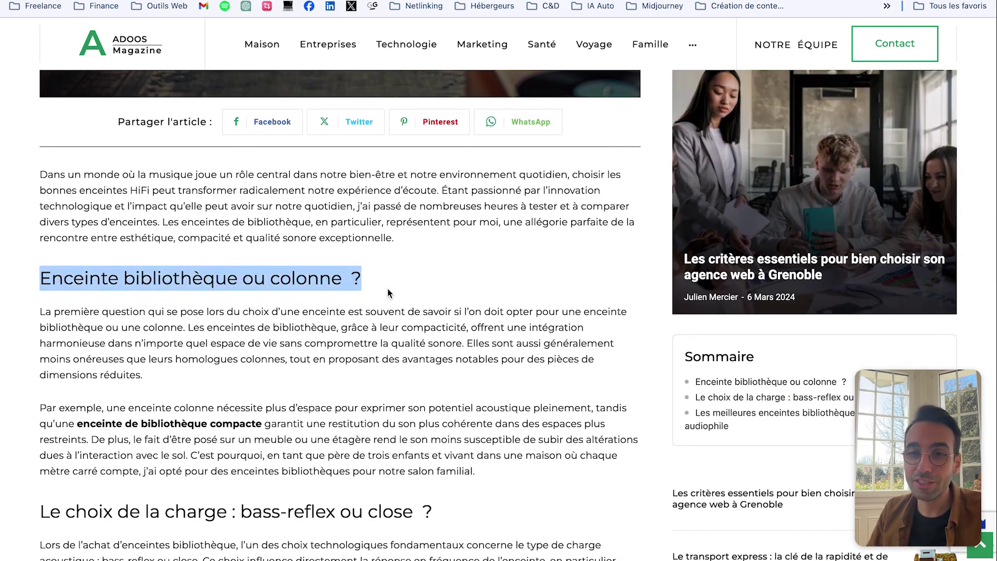
scroll(387, 289, "down", 1)
left_click(127, 302)
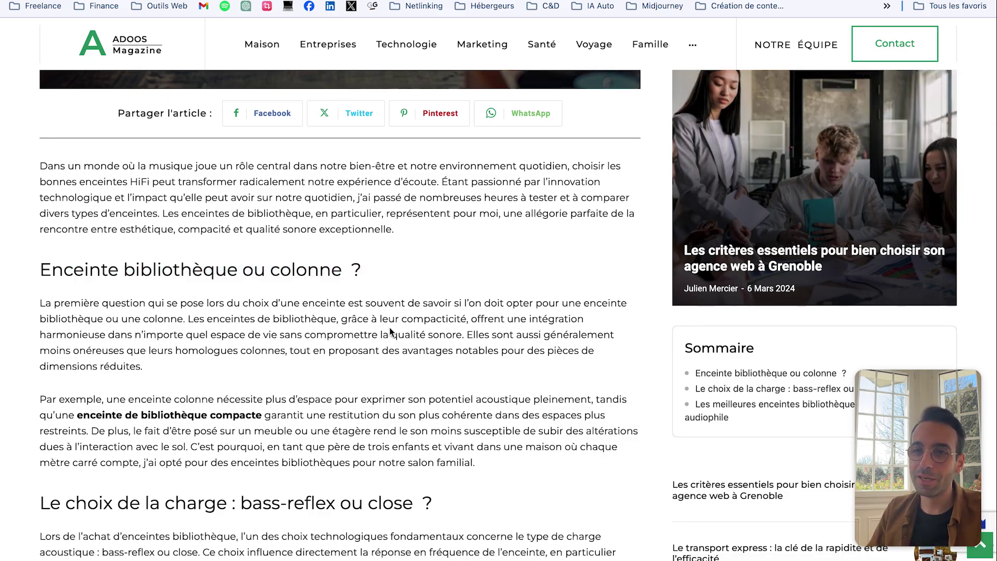
Step: Highlight the conclusion's opening lines, then open the 'Récupérez vos photos perdues' article
scroll(391, 329, "down", 15)
scroll(390, 332, "up", 8)
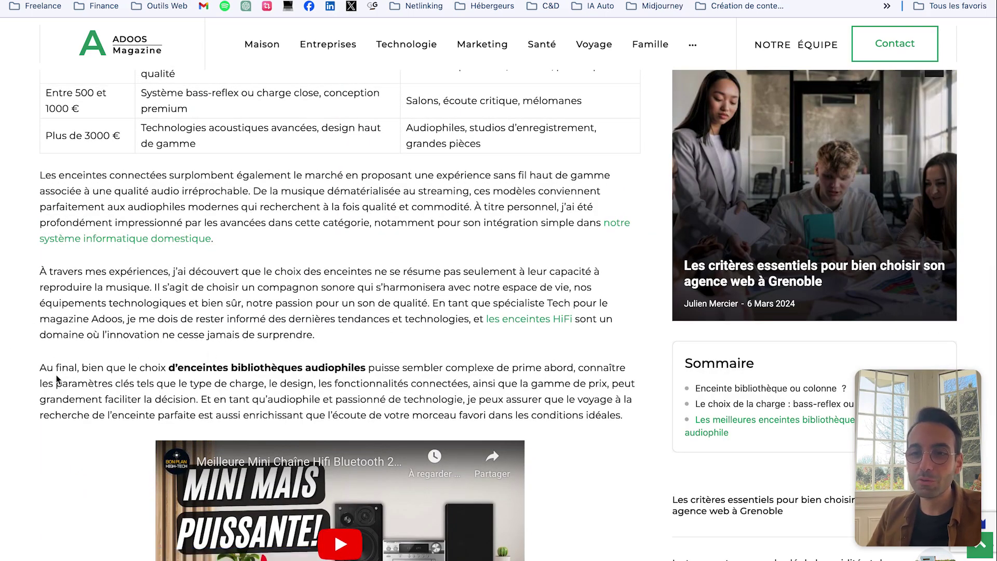
left_click_drag(41, 369, 229, 370)
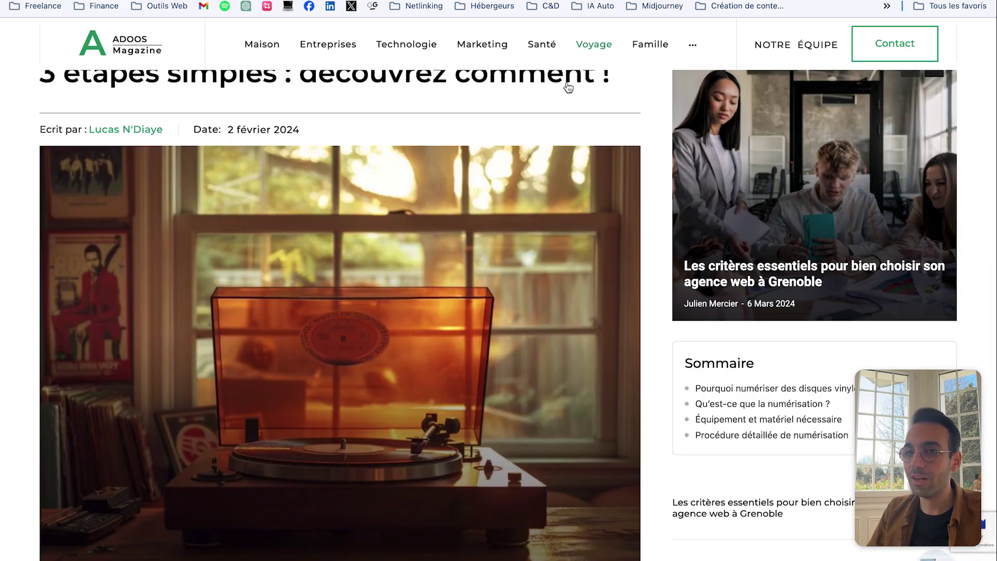
scroll(340, 259, "down", 15)
left_click_drag(39, 161, 526, 206)
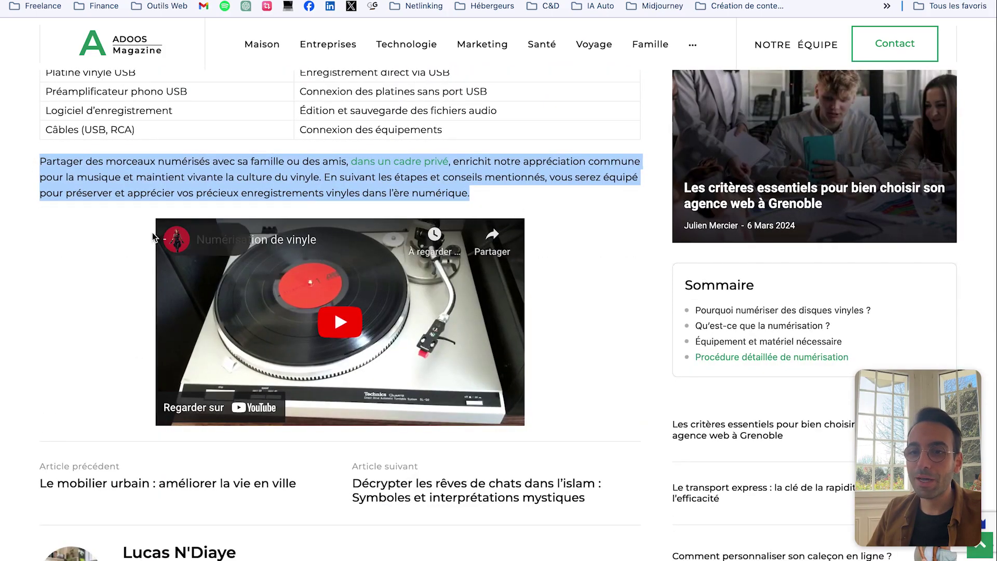
scroll(526, 206, "up", 1)
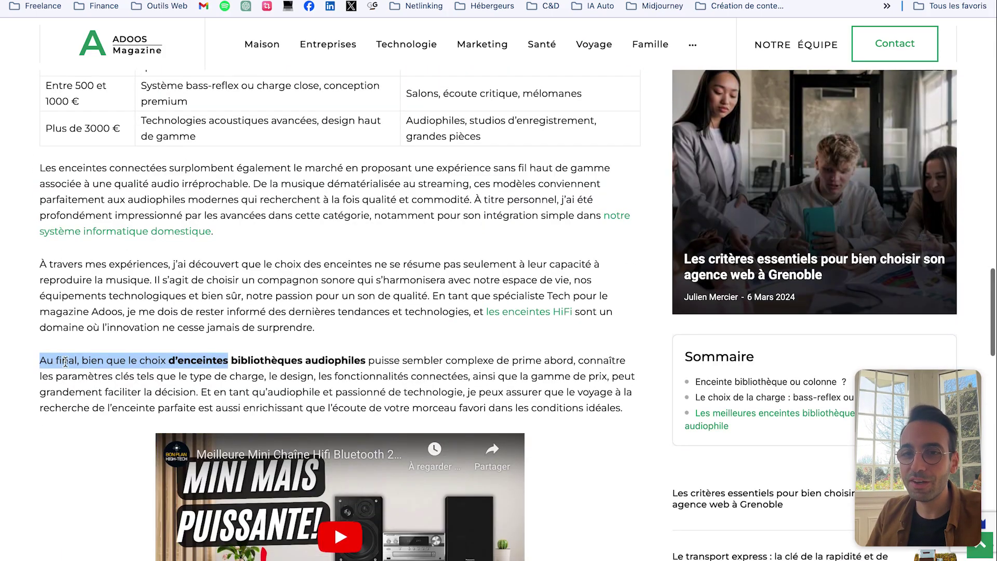
left_click_drag(40, 360, 359, 376)
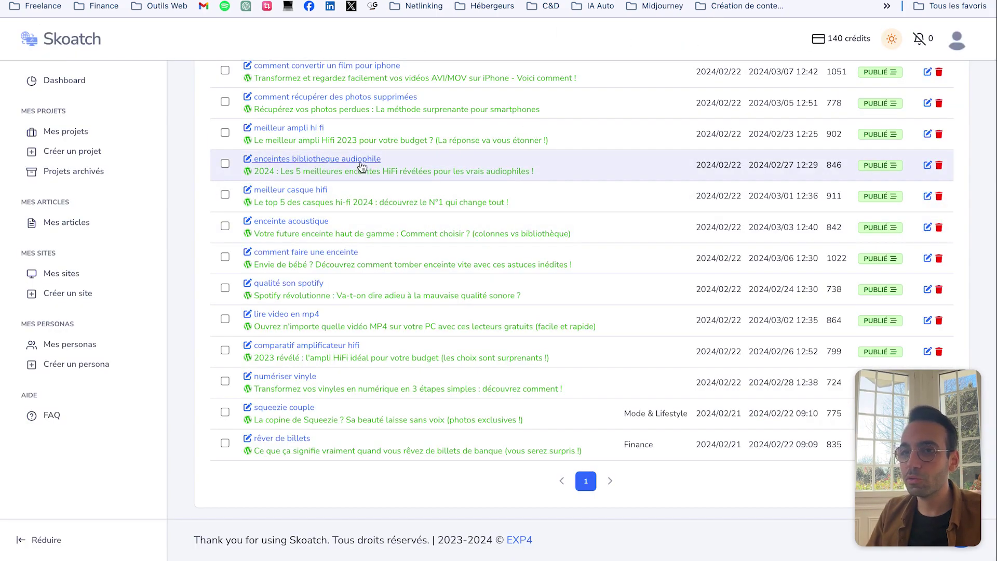
scroll(283, 138, "up", 2)
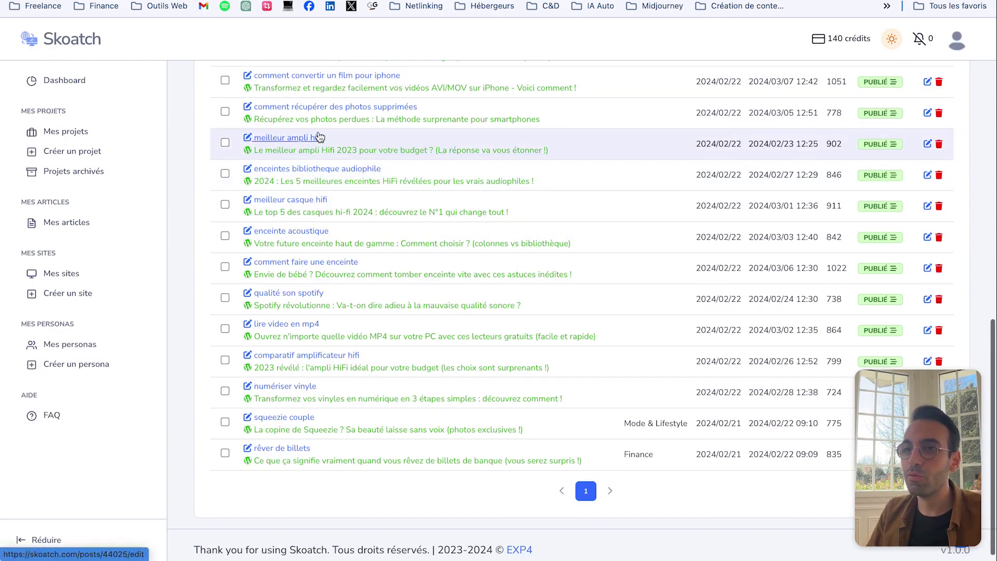
left_click(310, 177)
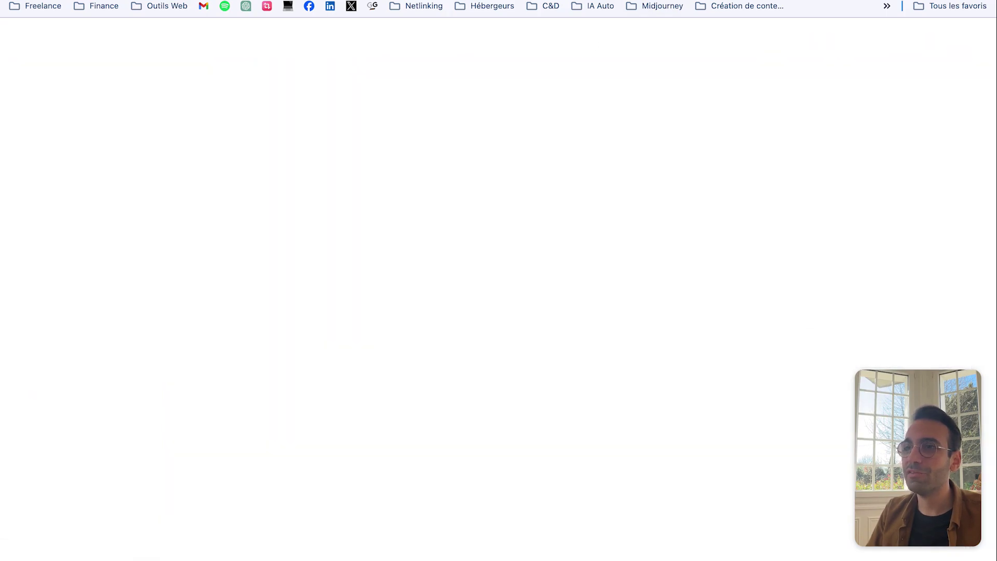
scroll(239, 243, "down", 10)
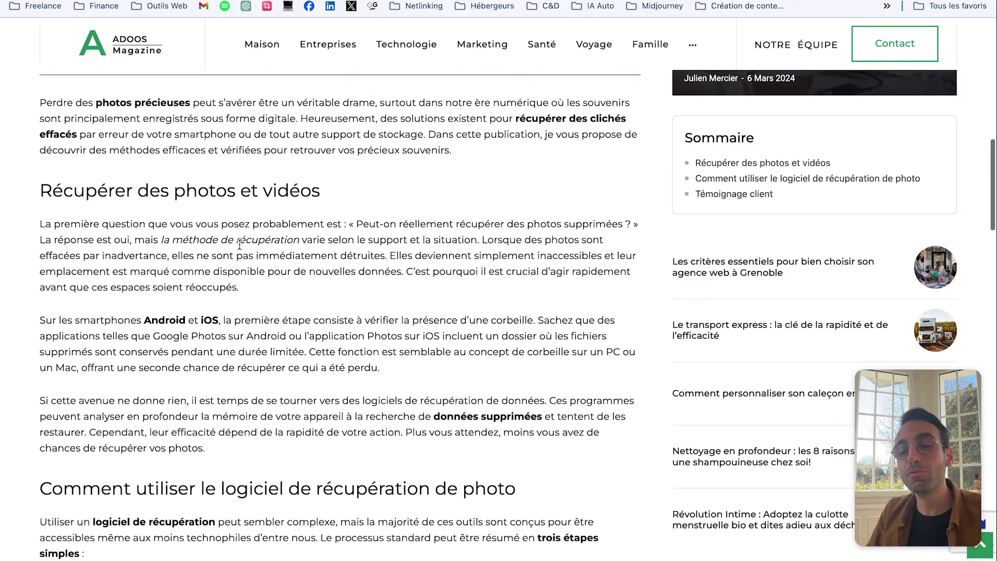
scroll(240, 244, "down", 9)
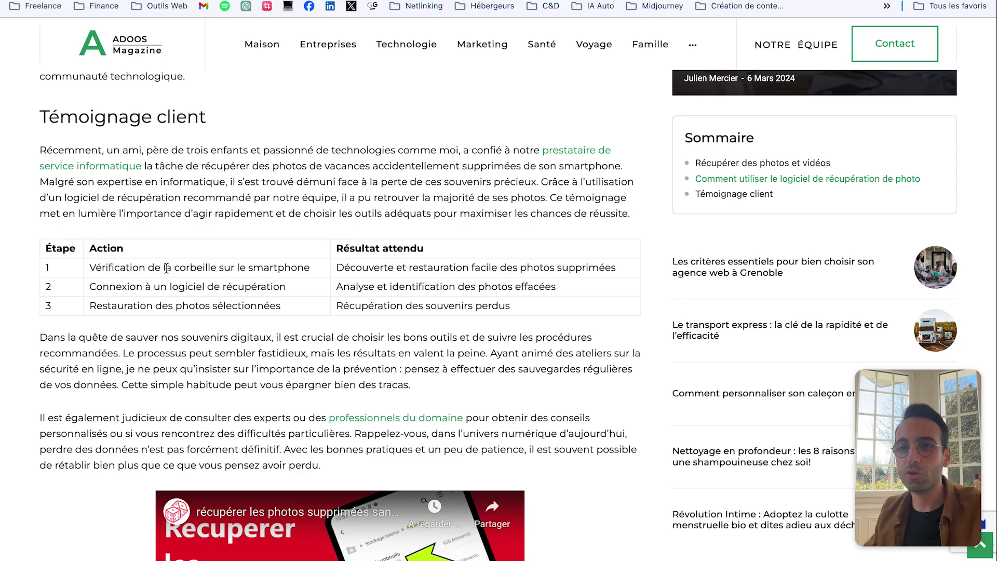
scroll(166, 268, "down", 7)
scroll(27, 190, "up", 10)
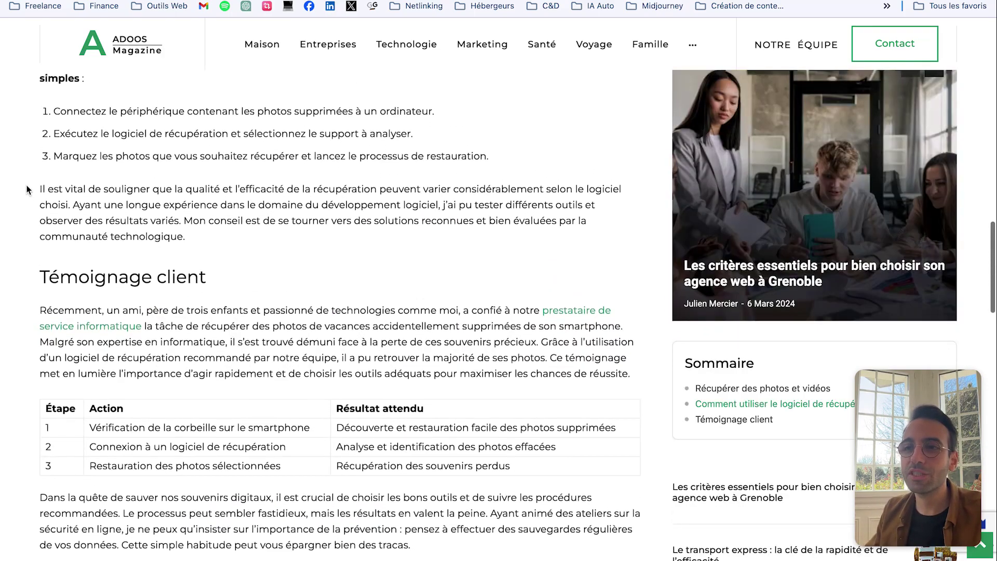
scroll(27, 190, "up", 13)
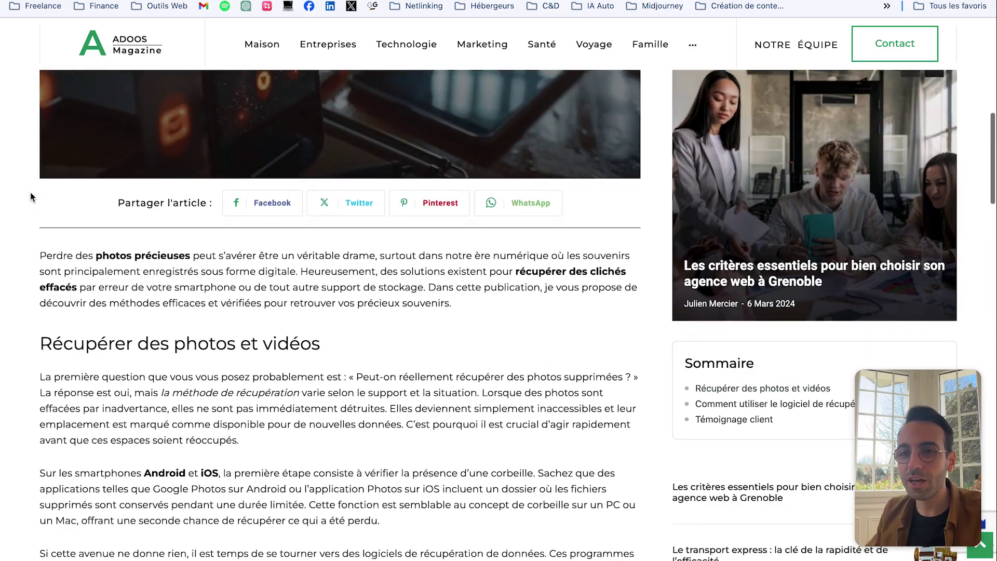
scroll(30, 197, "down", 5)
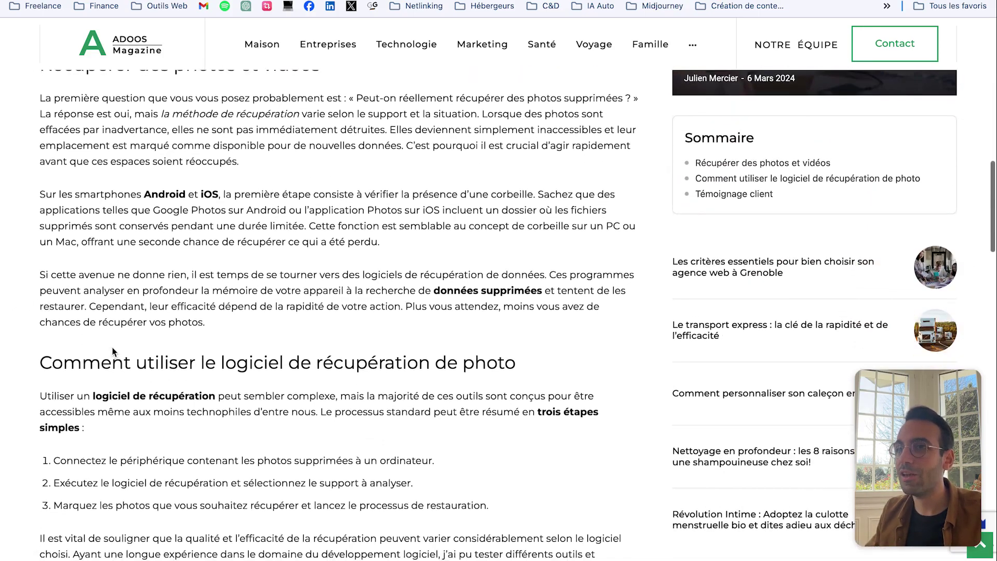
scroll(179, 355, "down", 8)
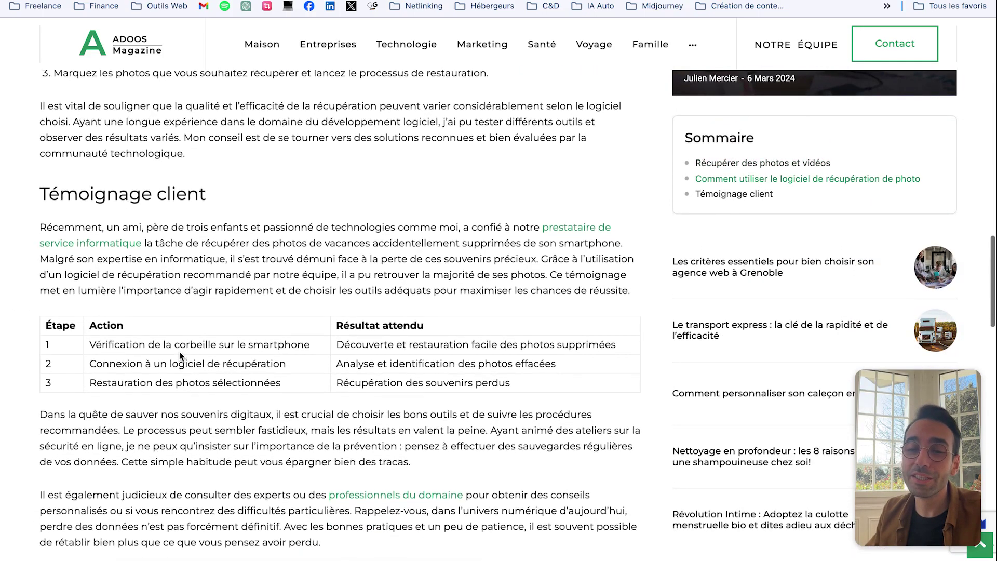
scroll(192, 347, "down", 4)
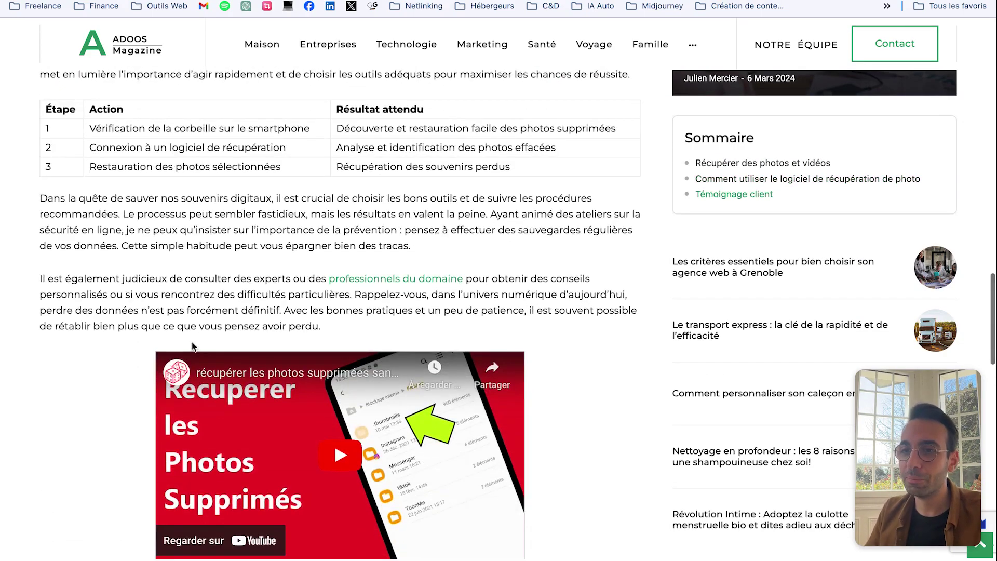
scroll(192, 346, "up", 1)
scroll(323, 292, "down", 3)
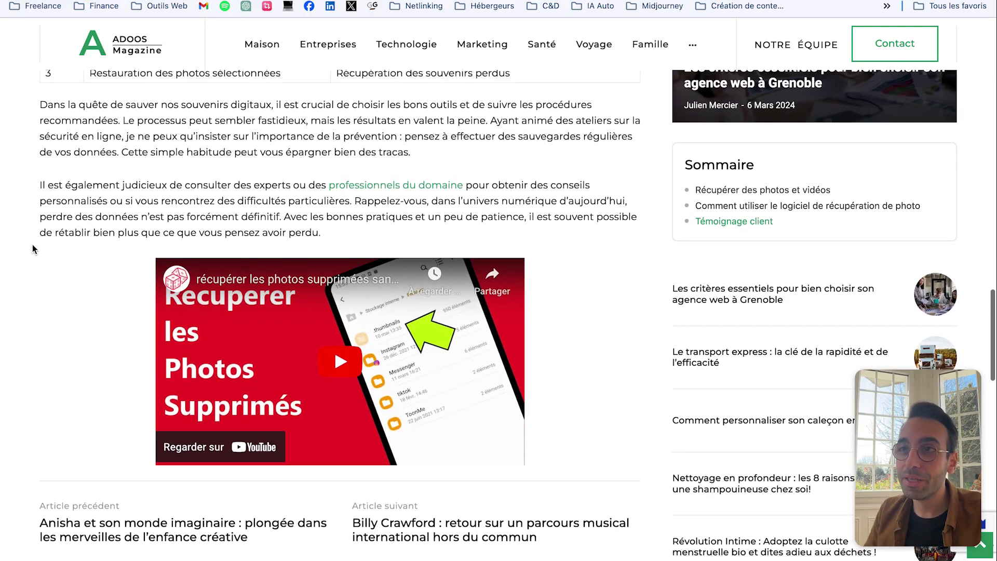
scroll(662, 78, "up", 1)
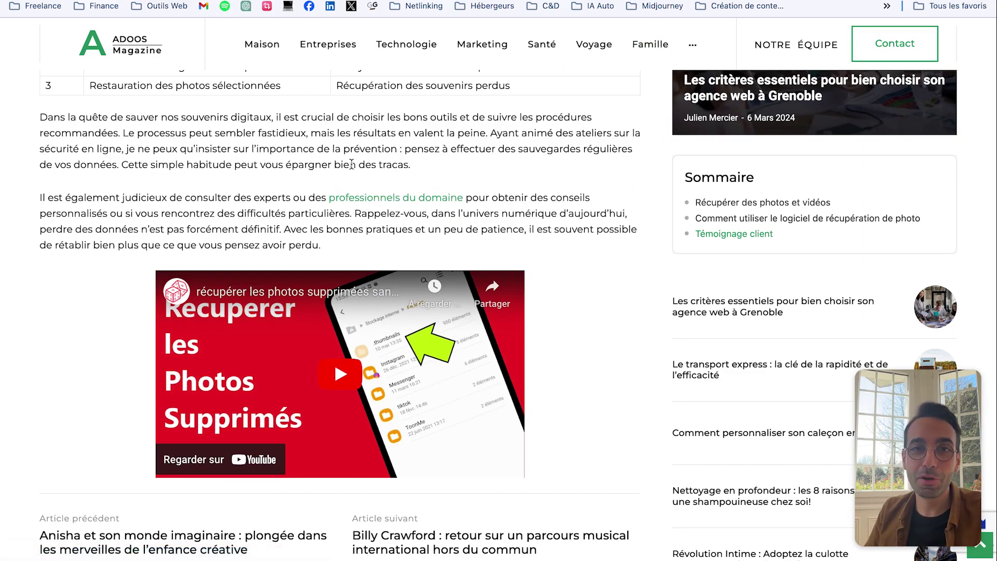
scroll(366, 185, "up", 4)
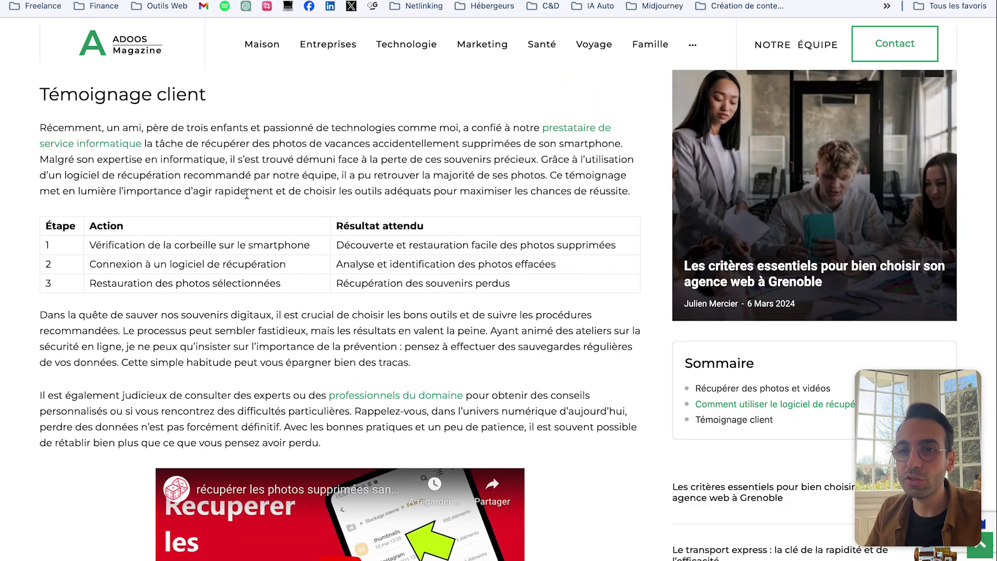
scroll(247, 194, "up", 10)
left_click_drag(34, 451, 391, 493)
scroll(226, 414, "down", 1)
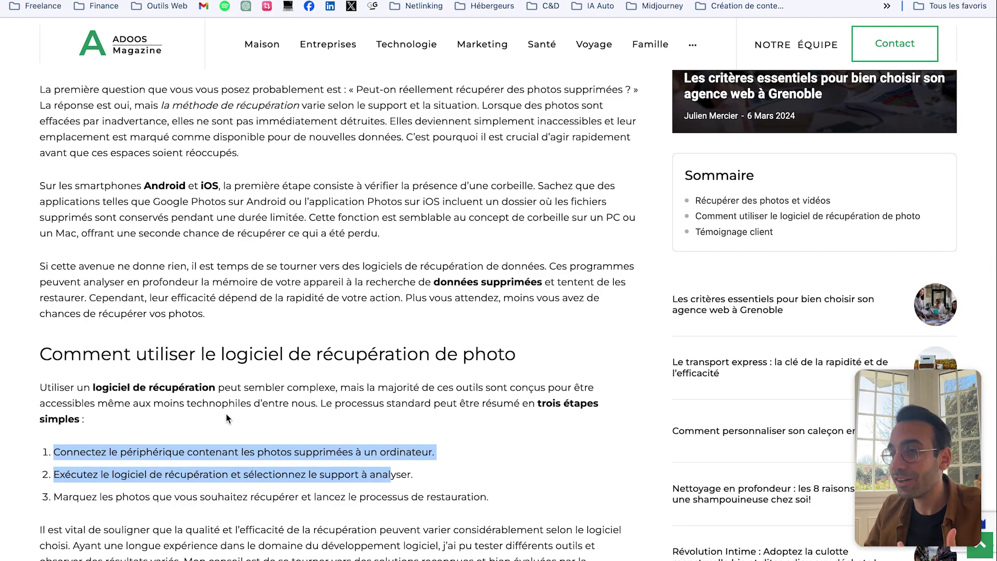
scroll(279, 345, "up", 12)
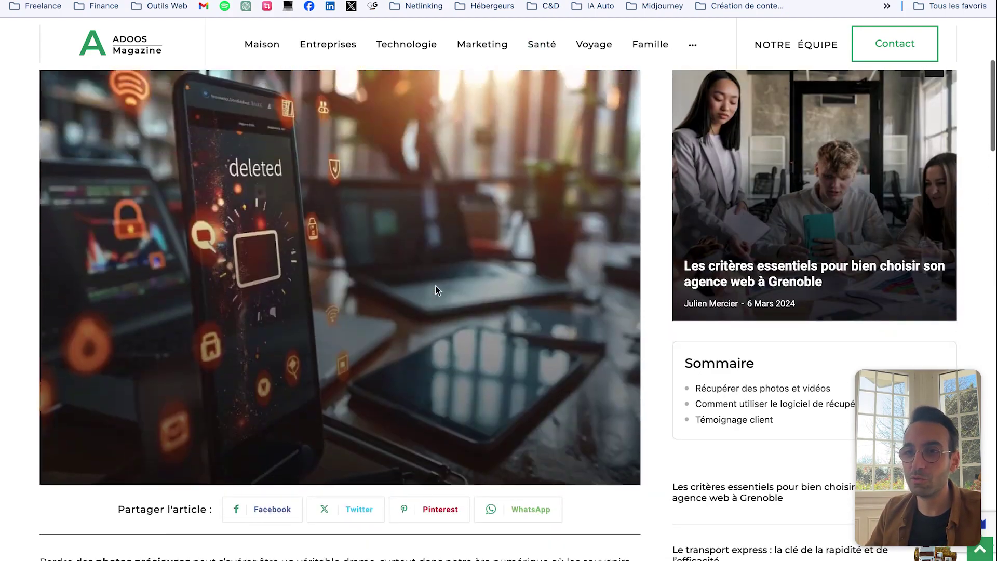
scroll(534, 293, "up", 1)
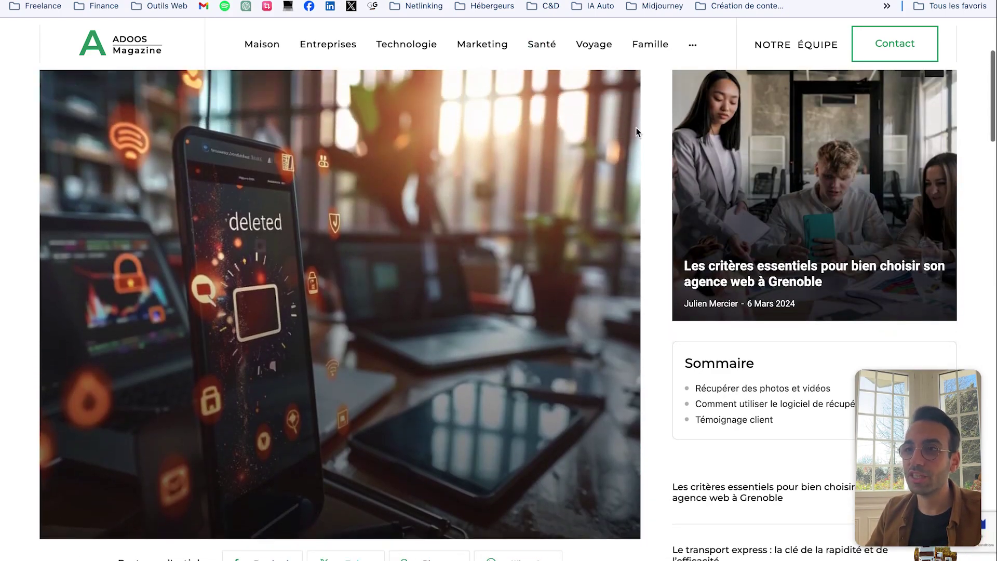
scroll(491, 231, "up", 1)
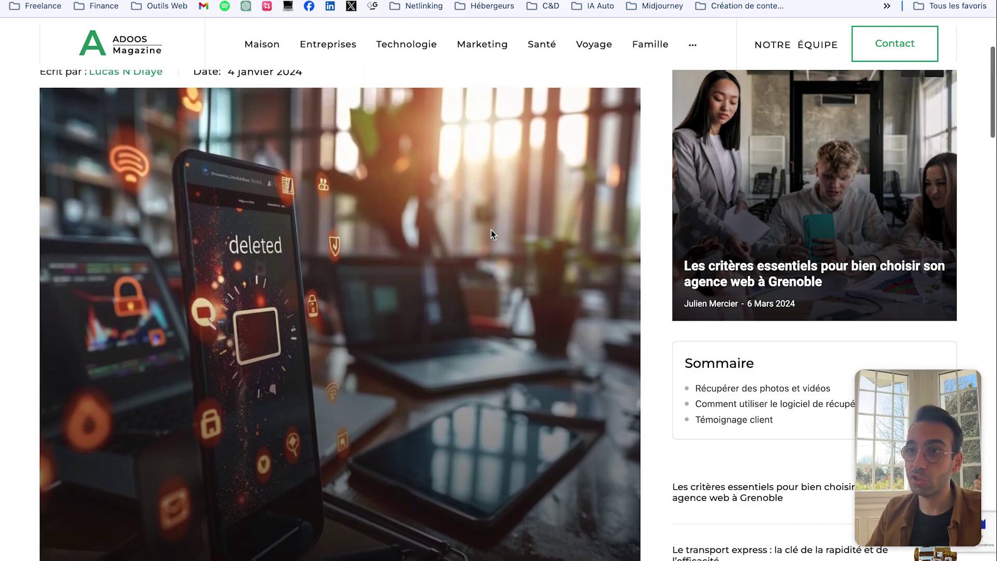
scroll(463, 258, "down", 2)
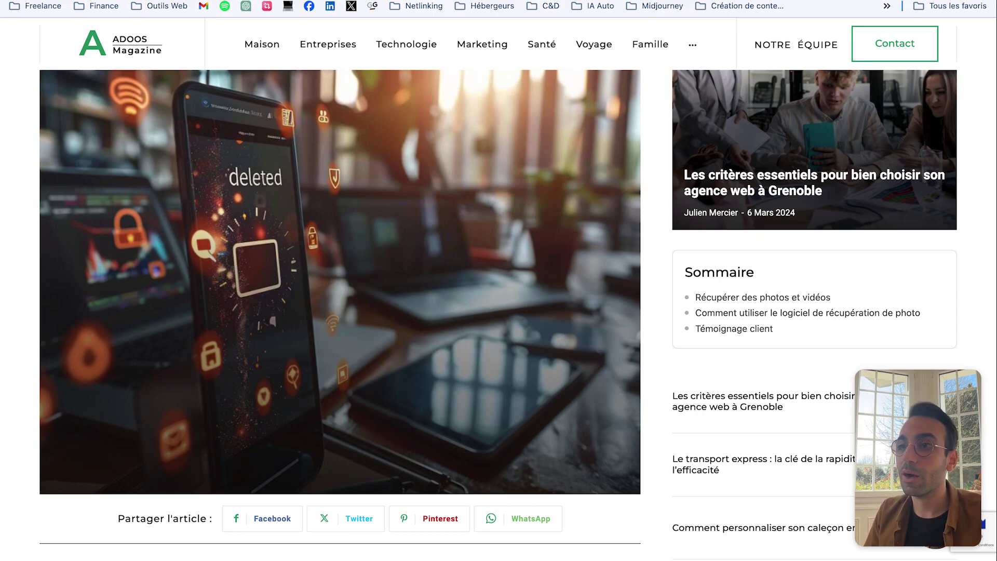
scroll(668, 176, "down", 8)
scroll(667, 175, "down", 2)
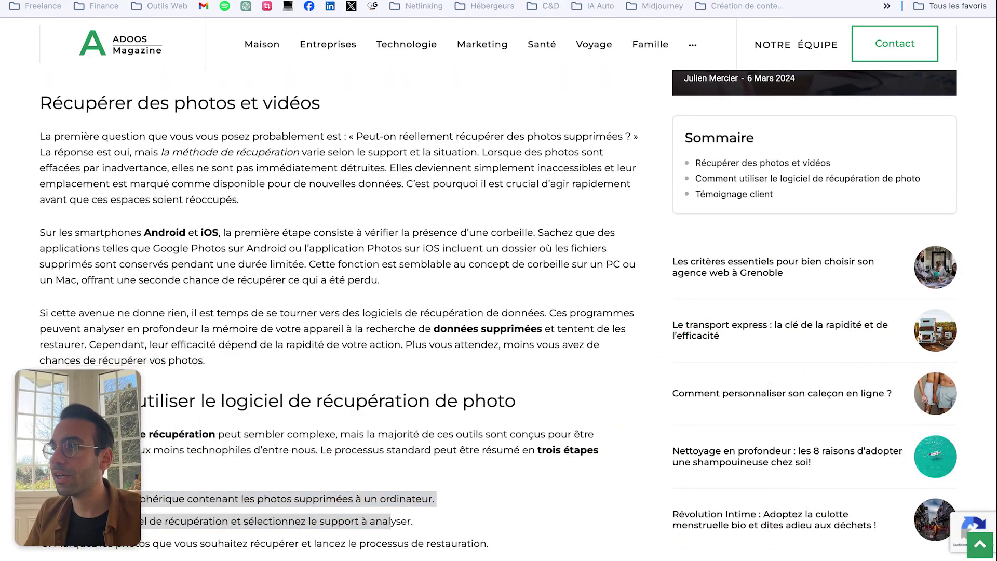
Step: Load the adoos wp-admin in a new tab, browse Tous les articles, and open the La Poste article
key("ctrl+t")
type("adoos.fr/wp-admin/")
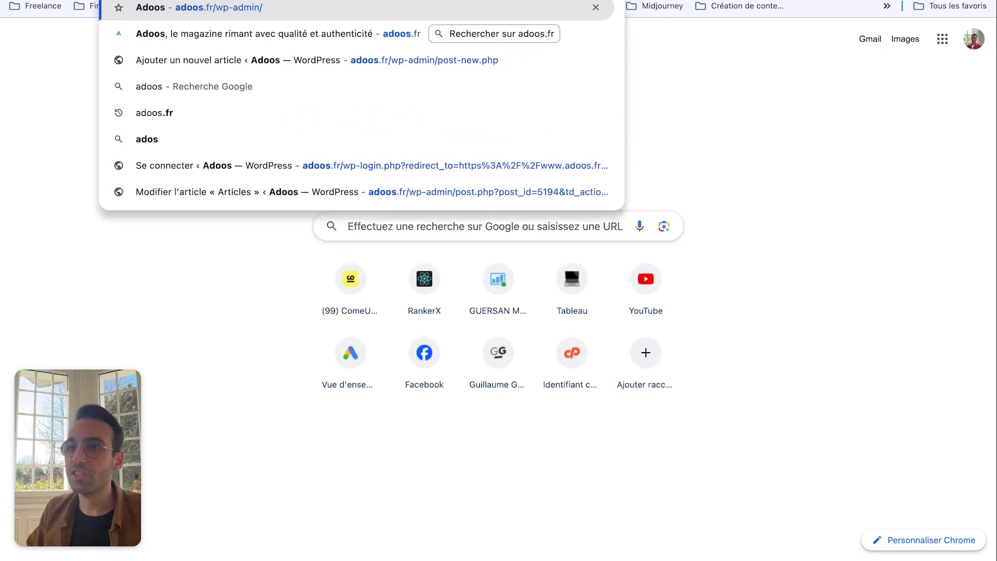
key("Return")
mouse_move(38, 247)
left_click(41, 204)
scroll(456, 210, "down", 16)
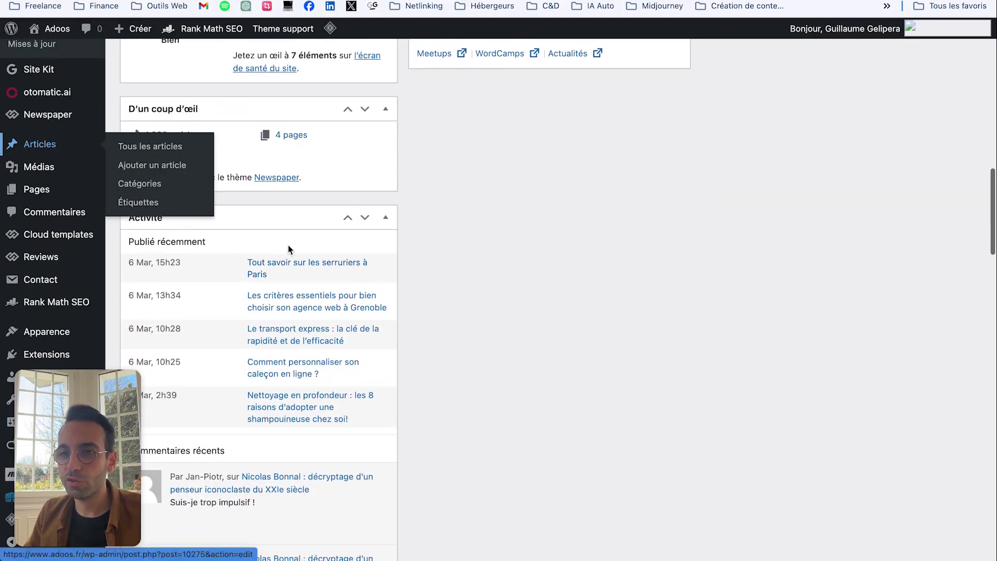
scroll(255, 203, "down", 20)
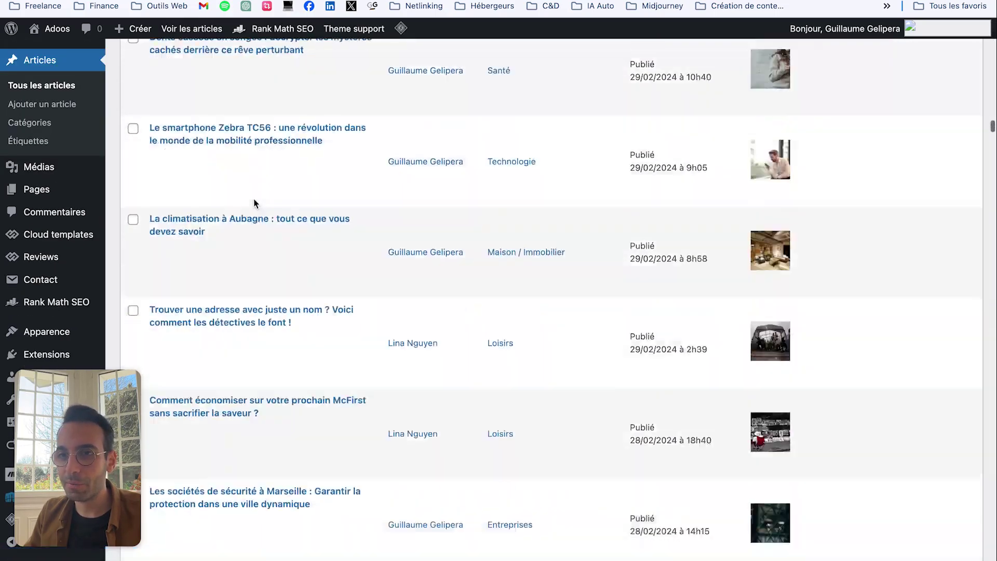
scroll(254, 203, "down", 10)
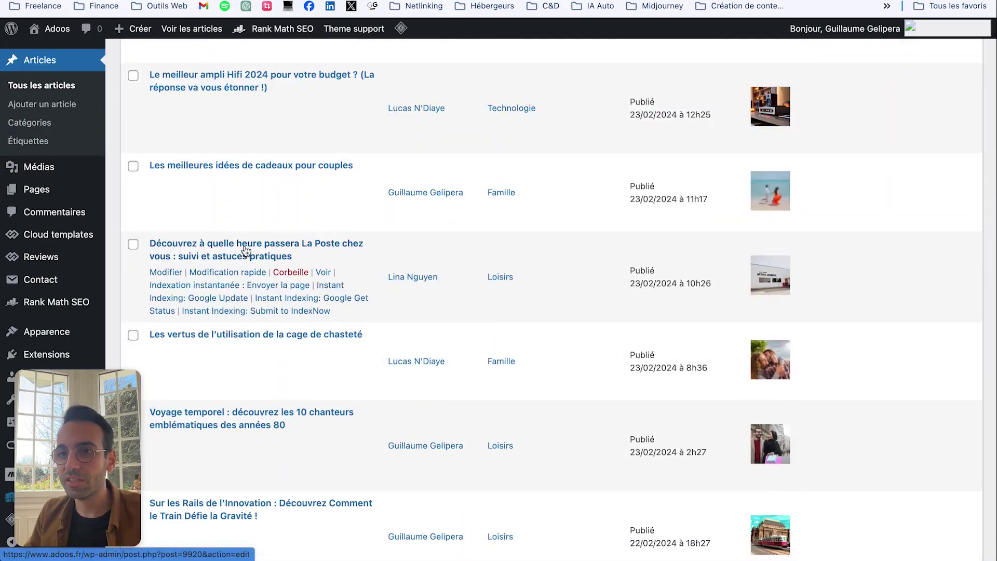
left_click(244, 251)
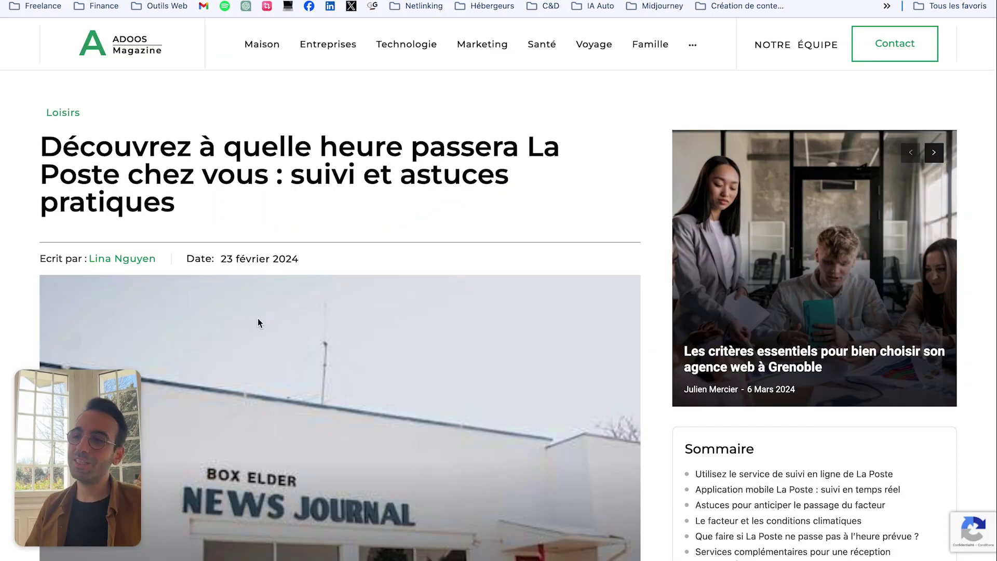
Step: Read down the La Poste article, highlighting the Conclusion heading and final paragraph's opening words
scroll(235, 267, "down", 2)
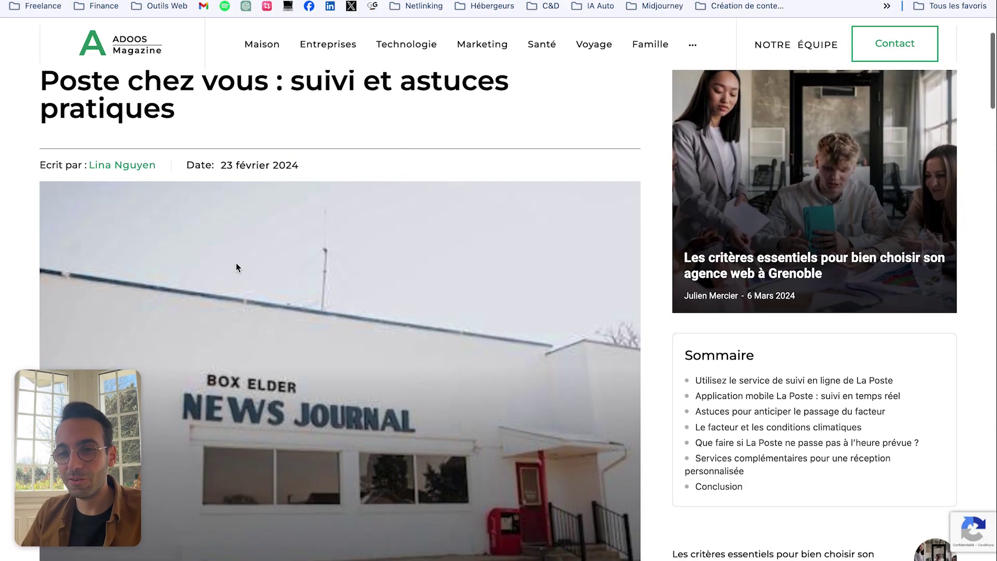
scroll(298, 350, "down", 5)
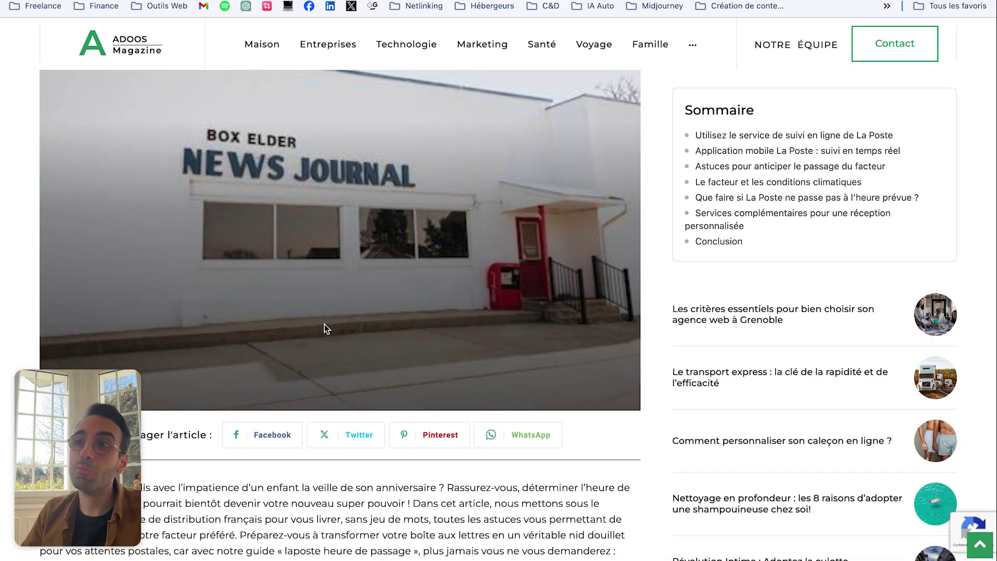
scroll(324, 324, "down", 8)
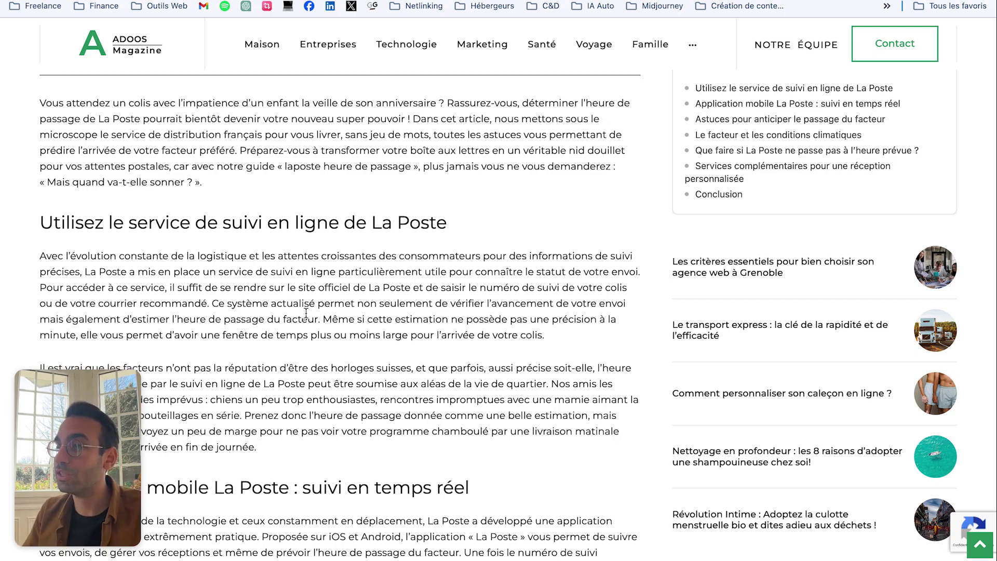
scroll(319, 328, "down", 19)
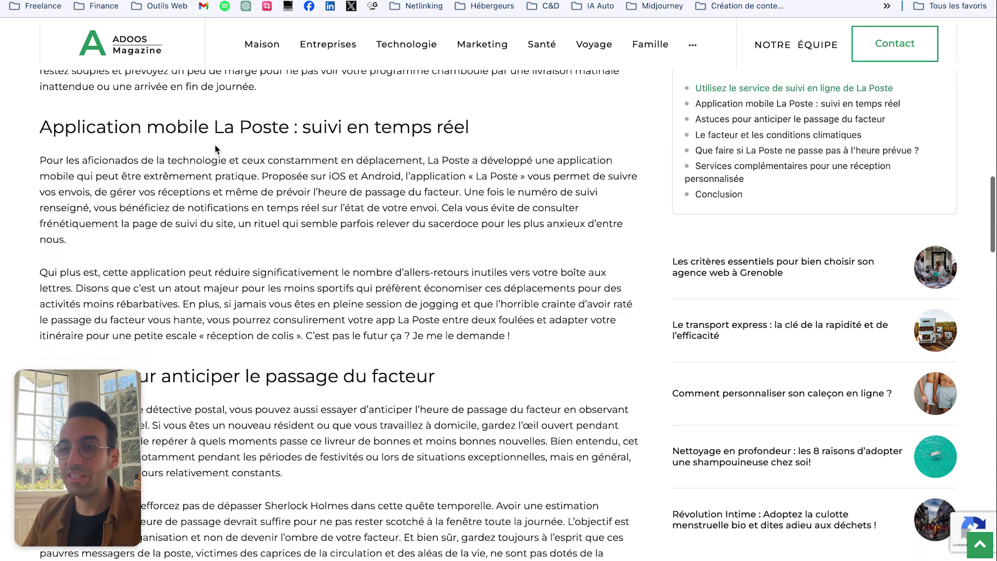
scroll(223, 149, "down", 6)
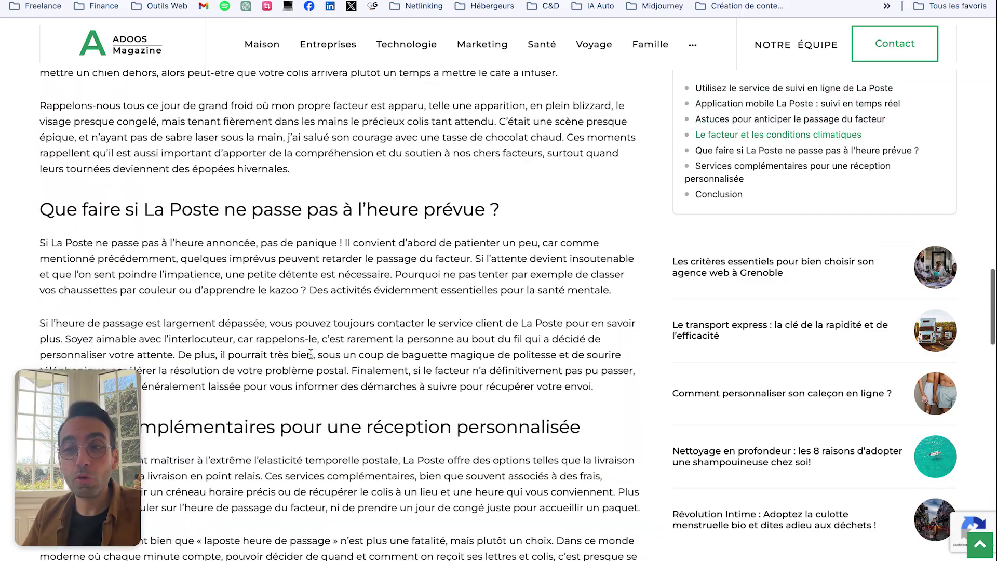
scroll(190, 292, "up", 10)
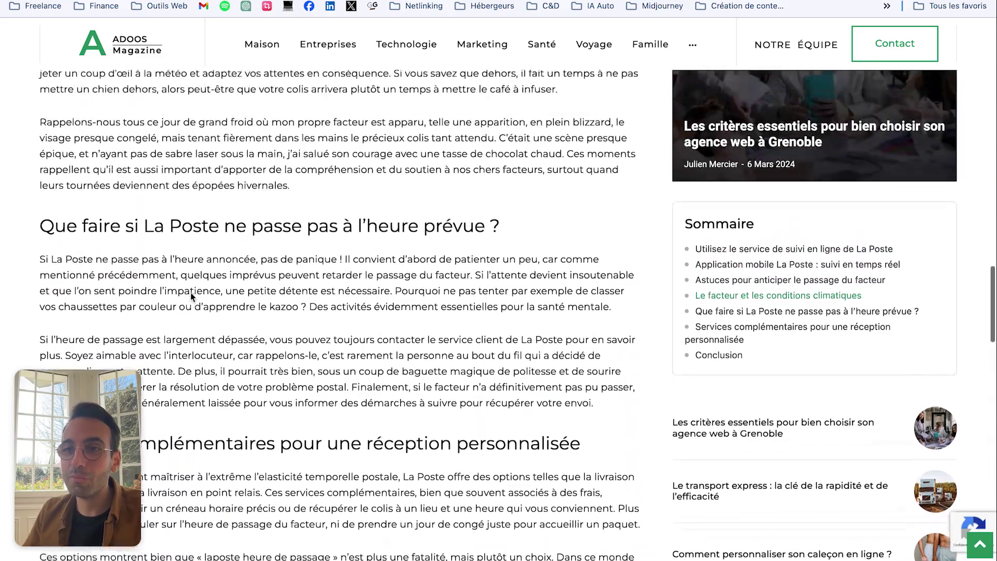
scroll(194, 292, "up", 16)
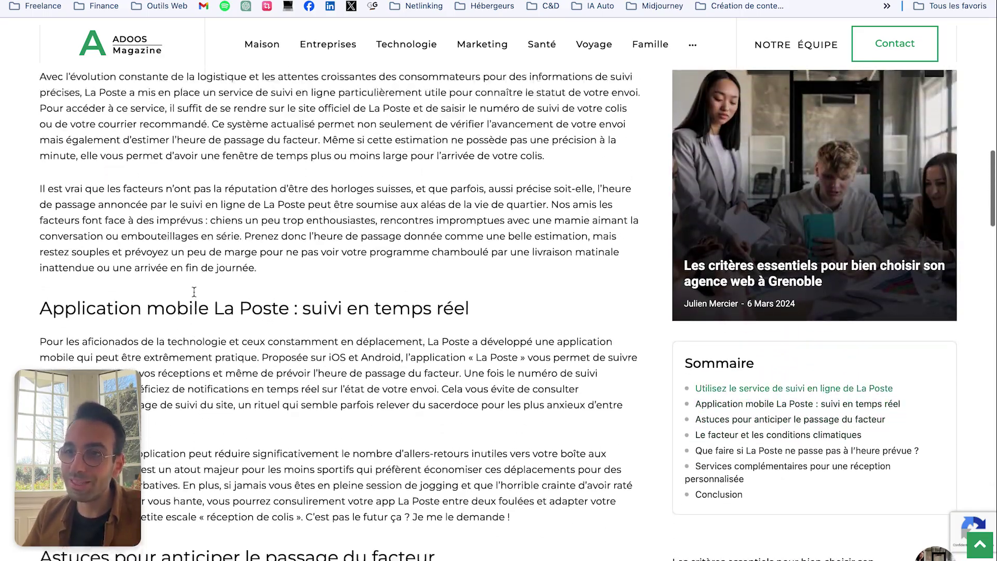
scroll(193, 293, "down", 20)
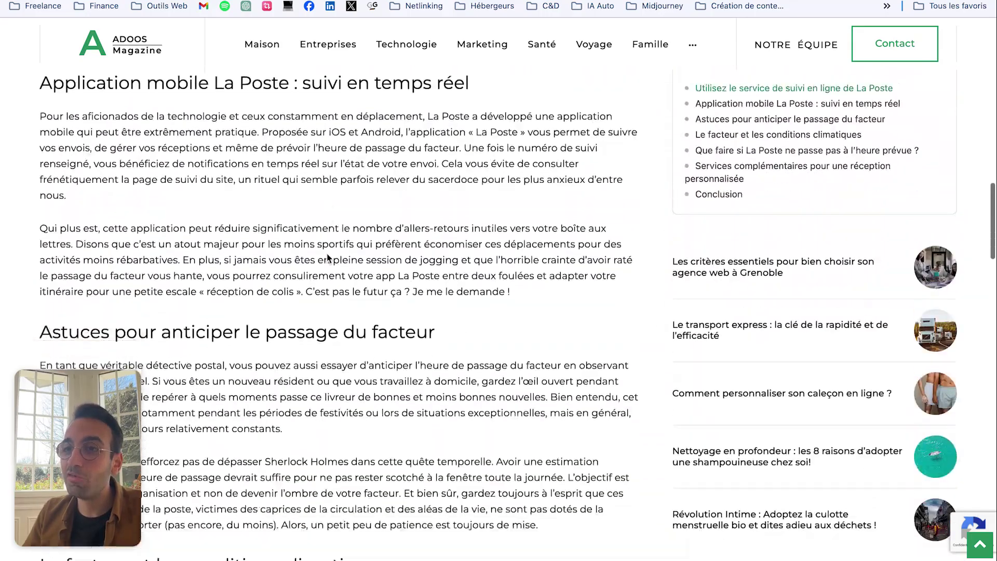
scroll(298, 262, "down", 1)
left_click_drag(15, 239, 167, 239)
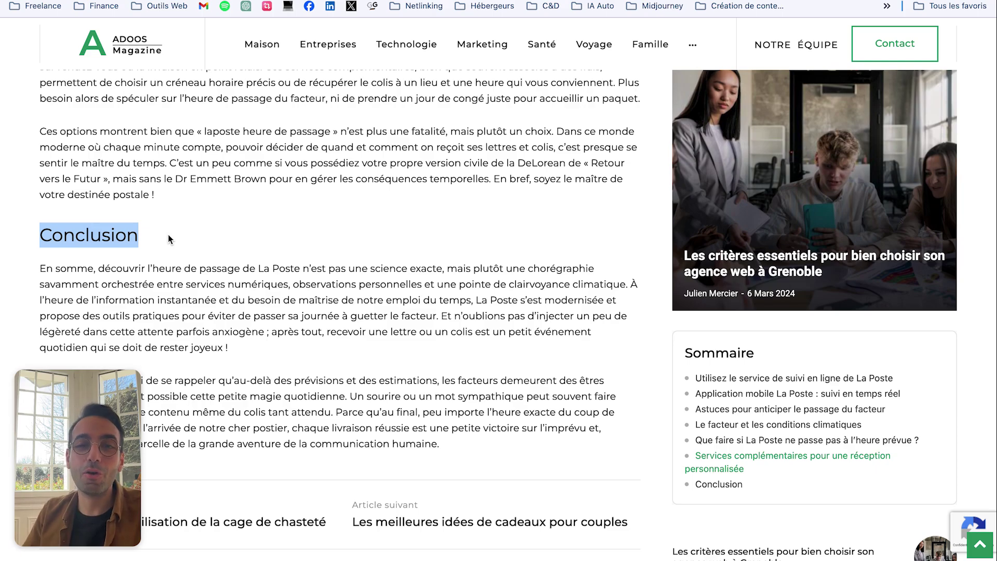
scroll(105, 241, "down", 1)
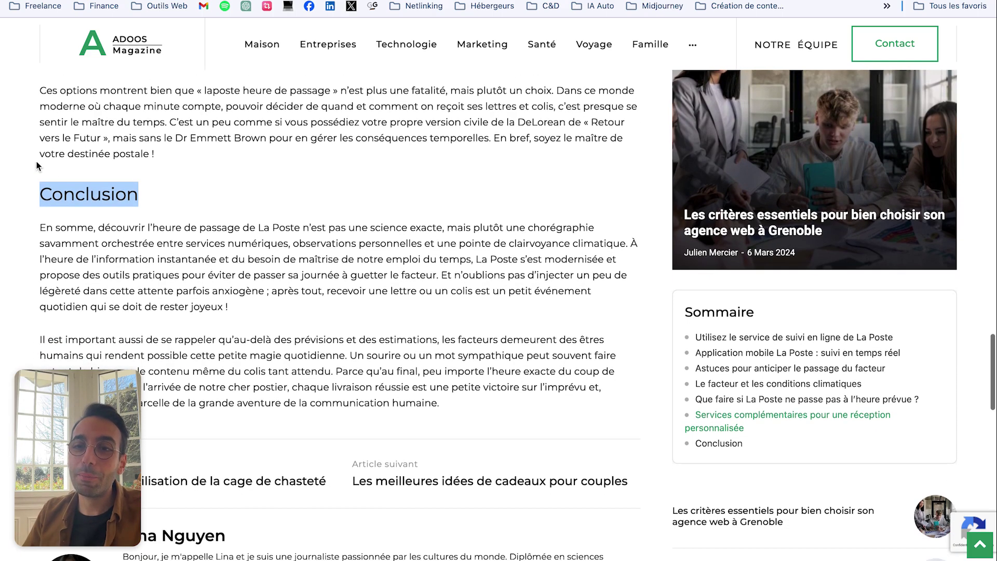
left_click(52, 190)
left_click_drag(10, 229, 97, 229)
scroll(106, 238, "down", 2)
left_click_drag(4, 268, 122, 266)
scroll(174, 259, "down", 2)
scroll(174, 259, "up", 4)
left_click(173, 259)
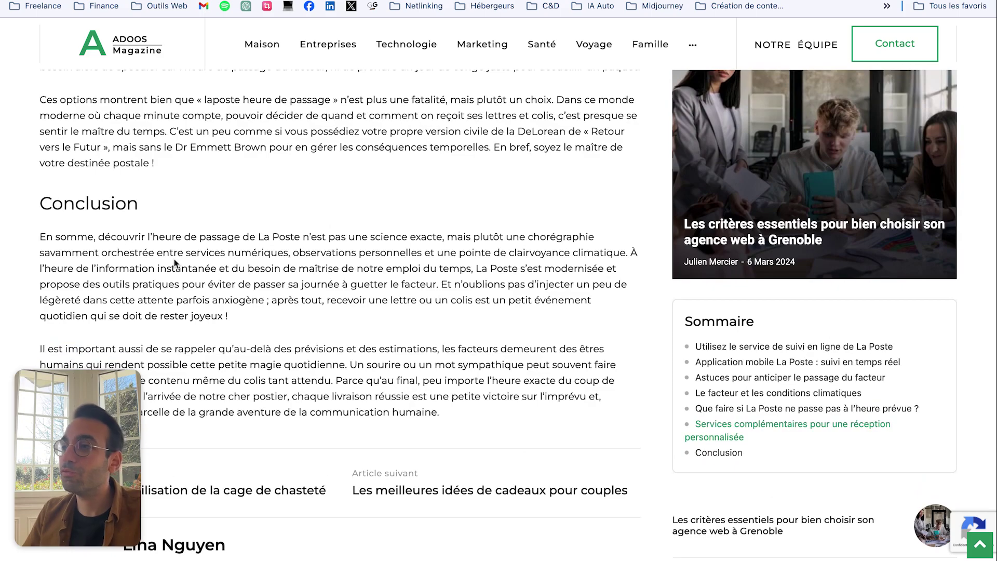
Step: Scroll back up through the Sommaire and sections, selecting a heading along the way
scroll(173, 259, "up", 5)
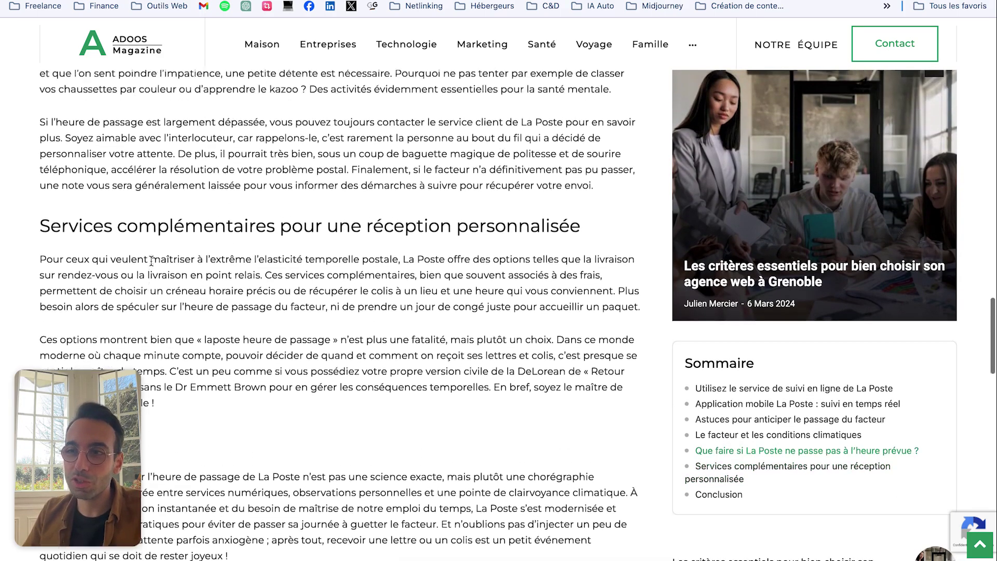
scroll(151, 260, "up", 4)
scroll(152, 260, "up", 1)
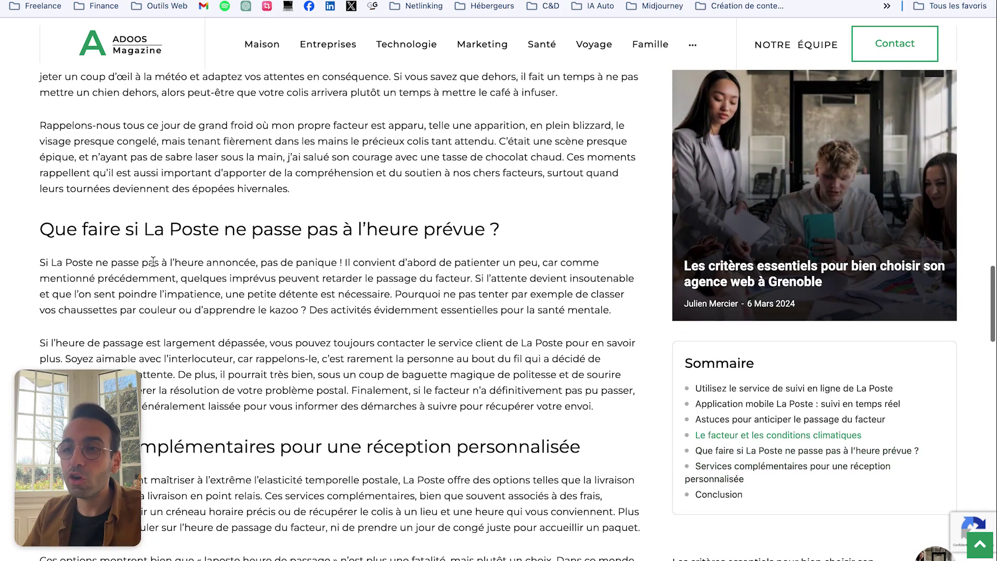
left_click_drag(40, 231, 524, 241)
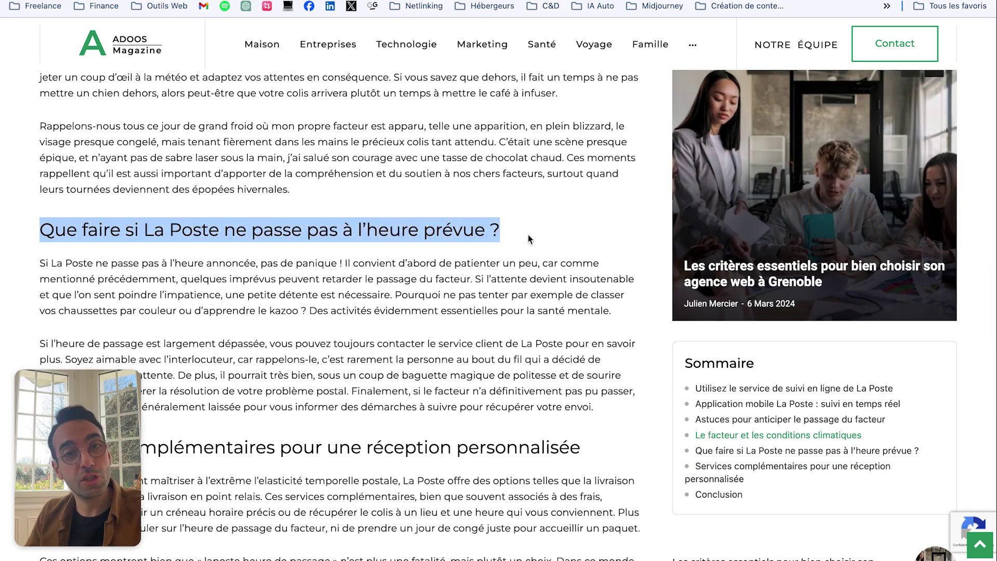
scroll(529, 238, "up", 18)
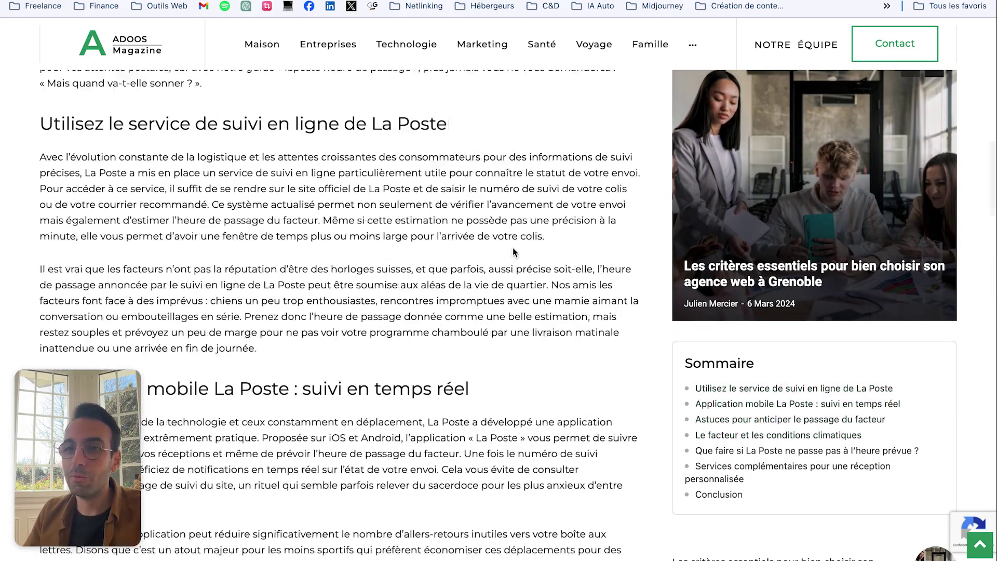
scroll(433, 326, "down", 3)
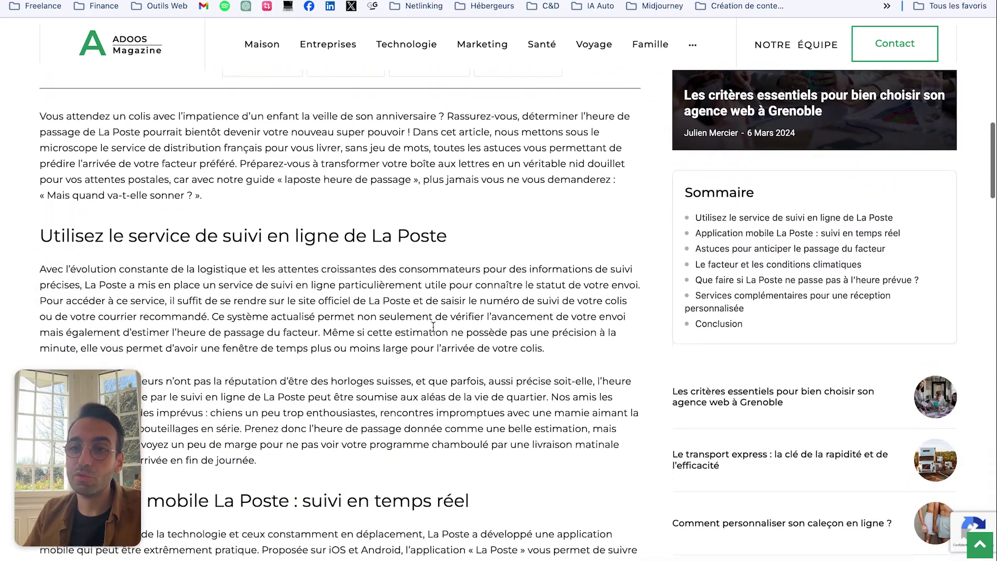
scroll(433, 326, "down", 15)
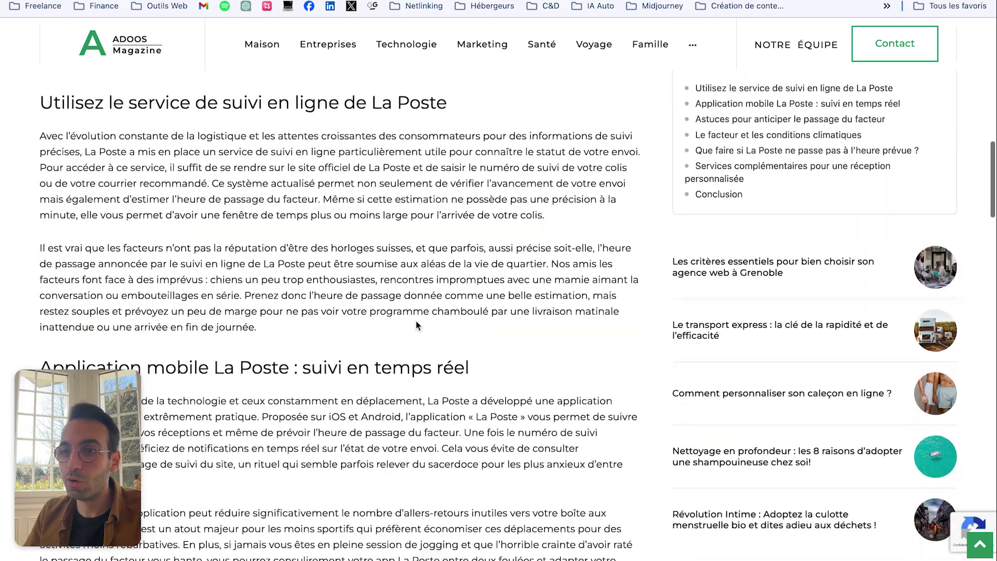
scroll(415, 323, "down", 3)
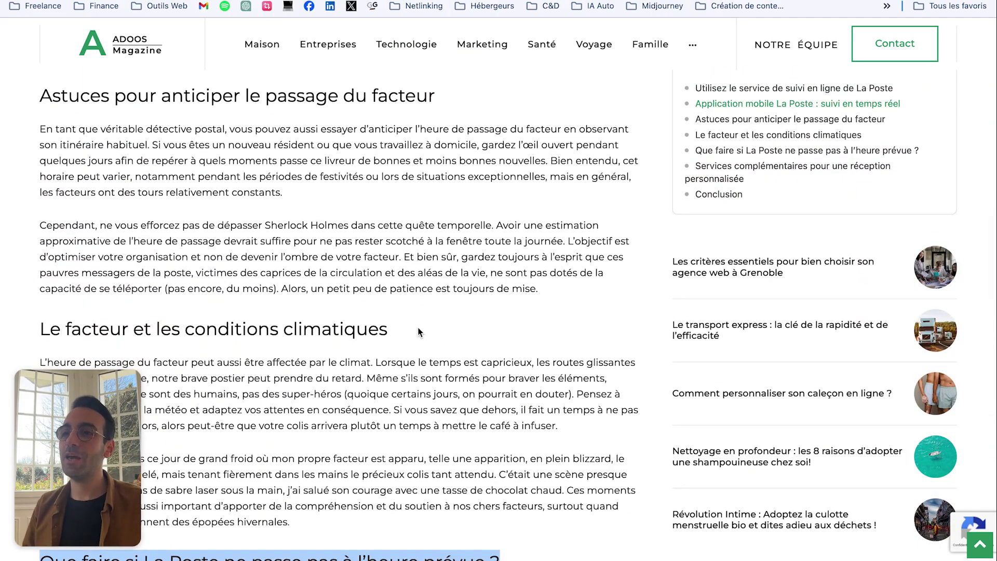
scroll(434, 312, "up", 10)
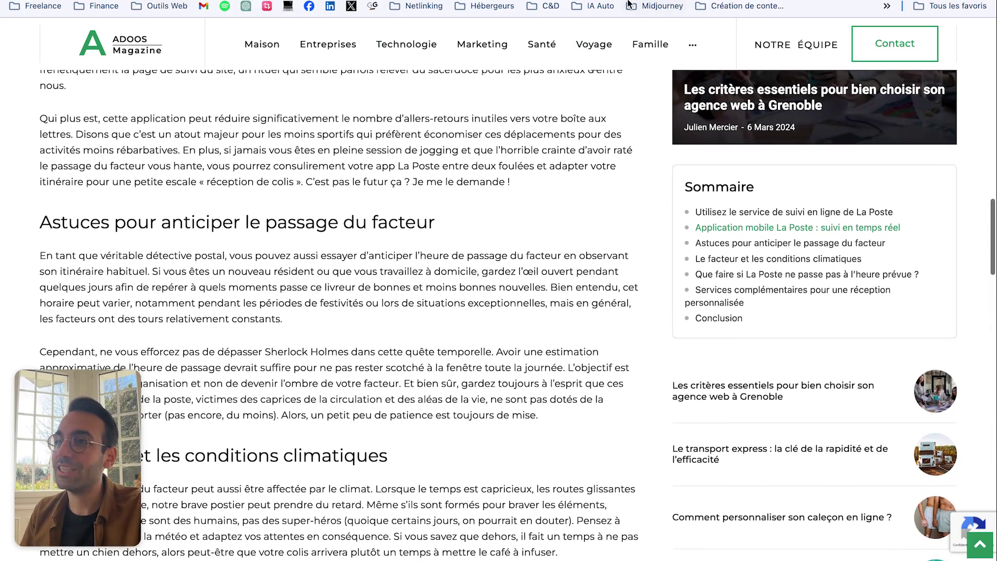
scroll(431, 248, "up", 12)
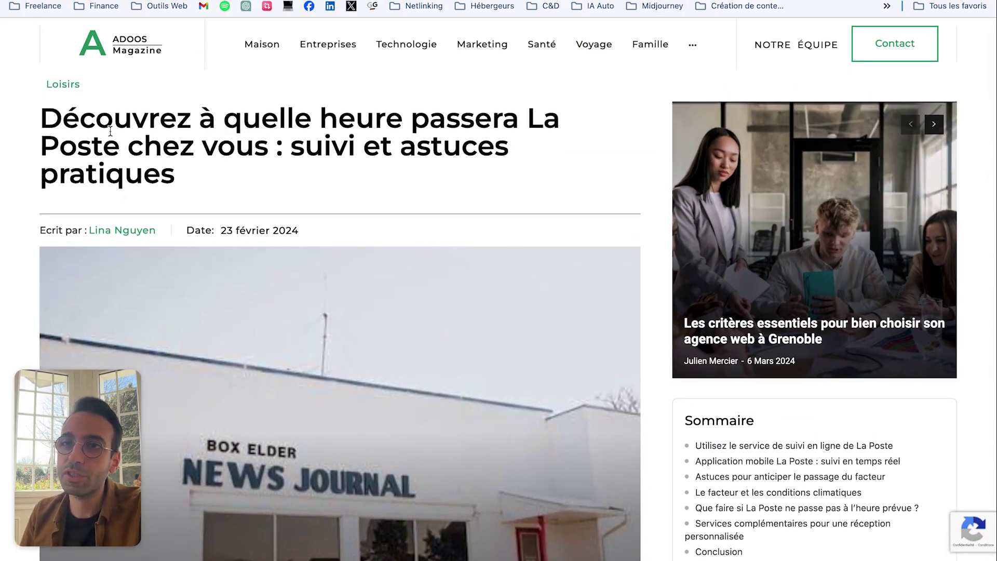
scroll(244, 192, "up", 1)
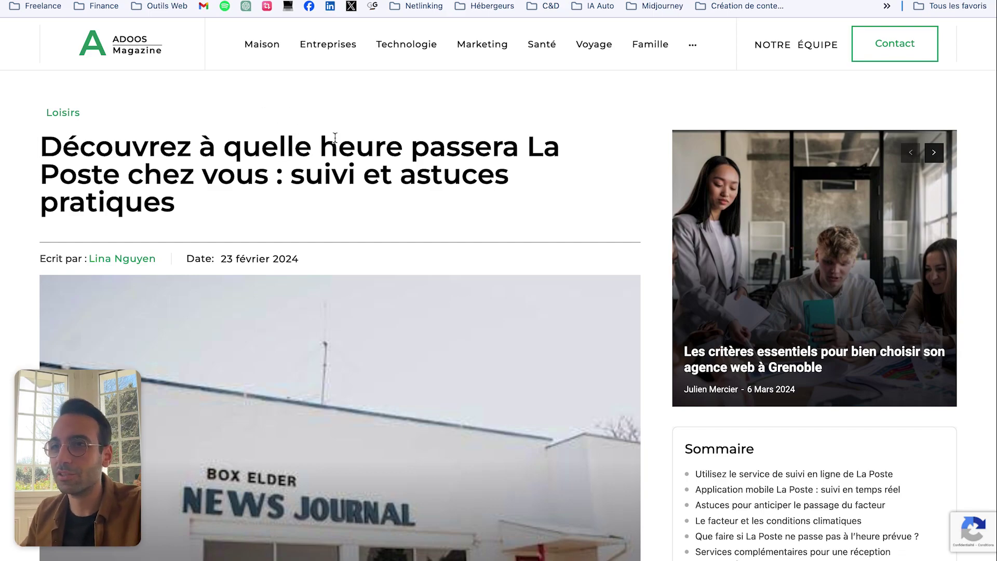
scroll(312, 117, "down", 1)
scroll(328, 120, "up", 1)
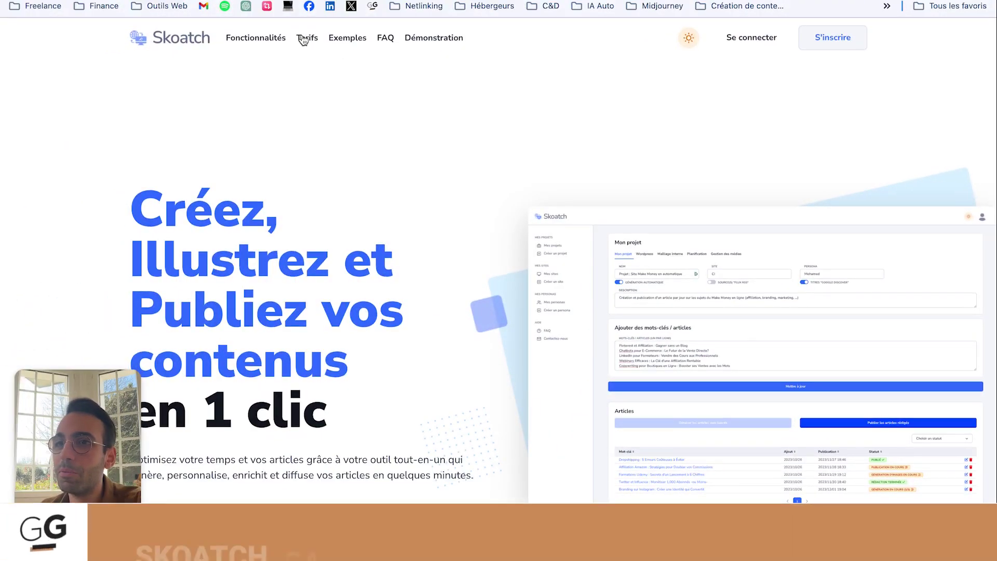
Step: Go to Tarifs and review Content Starter (49€, 300 crédits) through Content Max (1 999€)
left_click(304, 40)
scroll(376, 155, "down", 3)
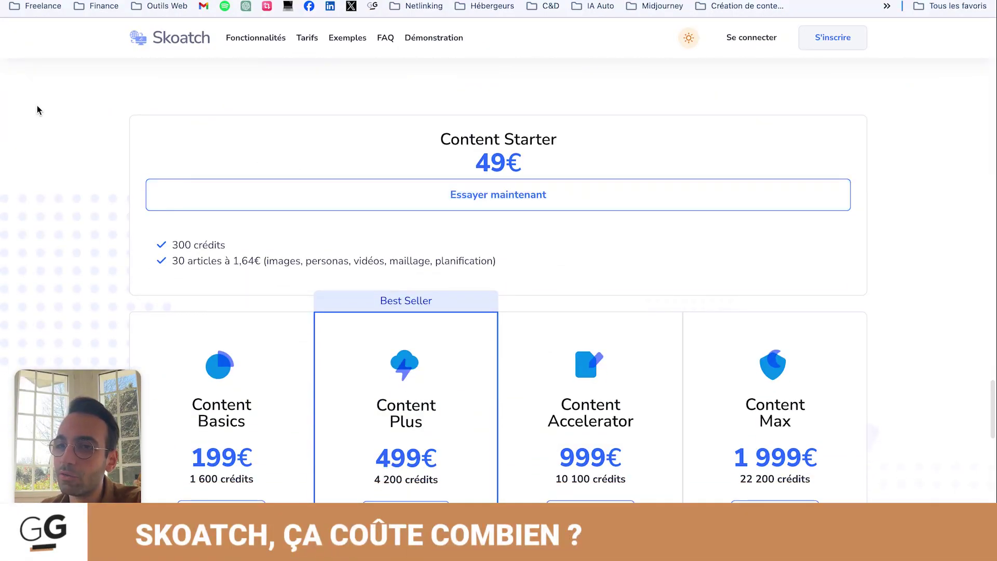
scroll(39, 113, "down", 2)
scroll(39, 113, "up", 1)
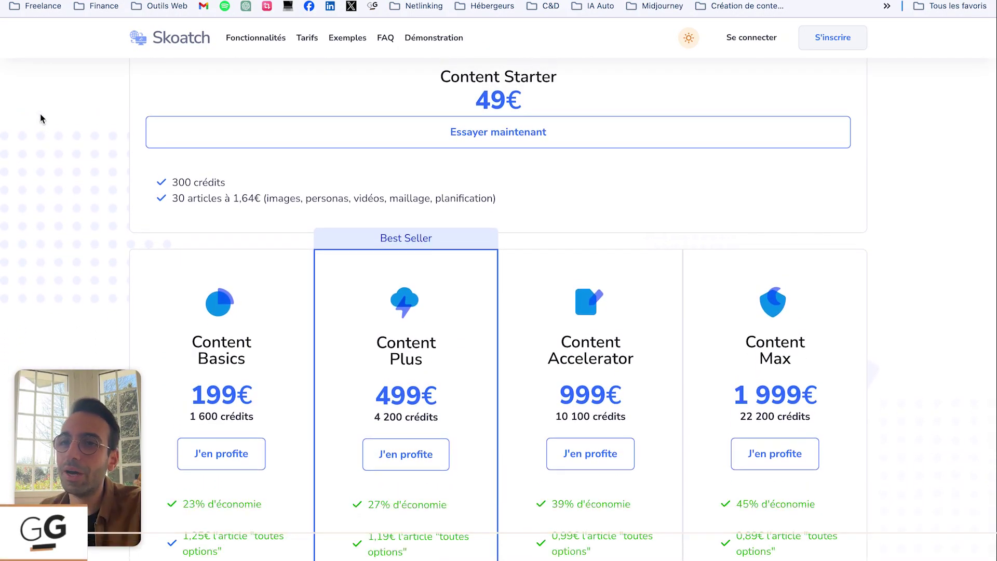
scroll(38, 111, "up", 1)
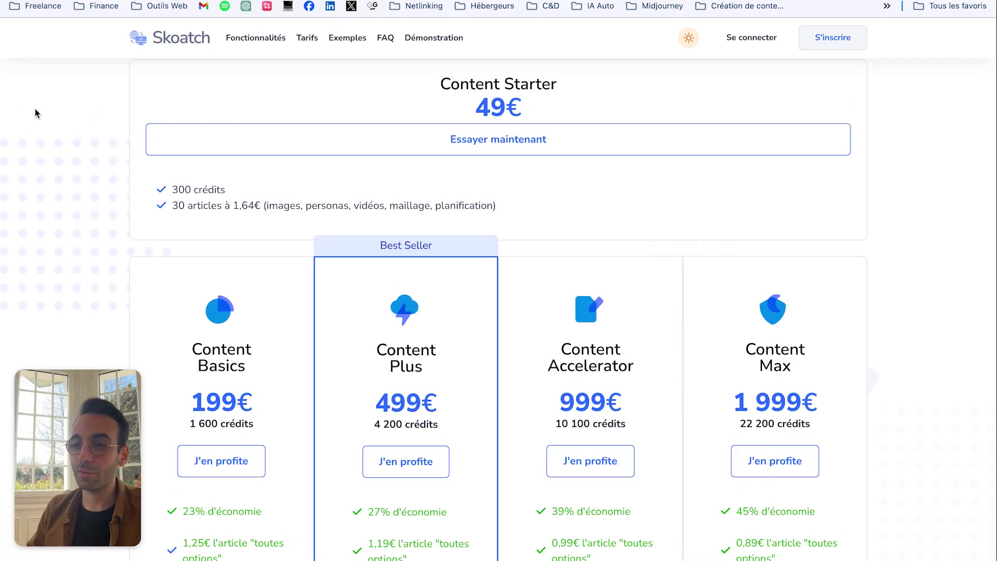
scroll(381, 158, "down", 3)
scroll(353, 151, "up", 1)
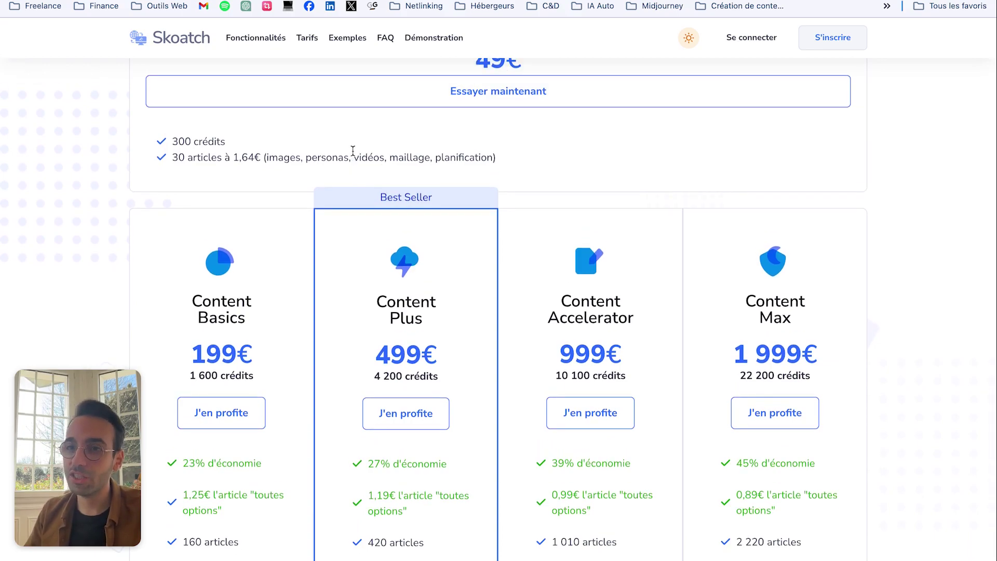
scroll(322, 147, "up", 1)
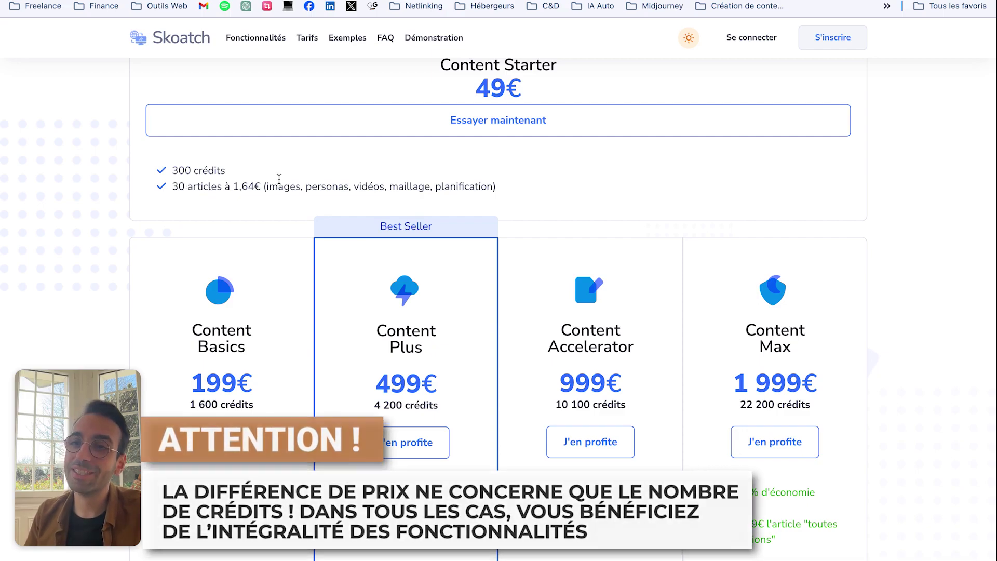
scroll(474, 346, "down", 1)
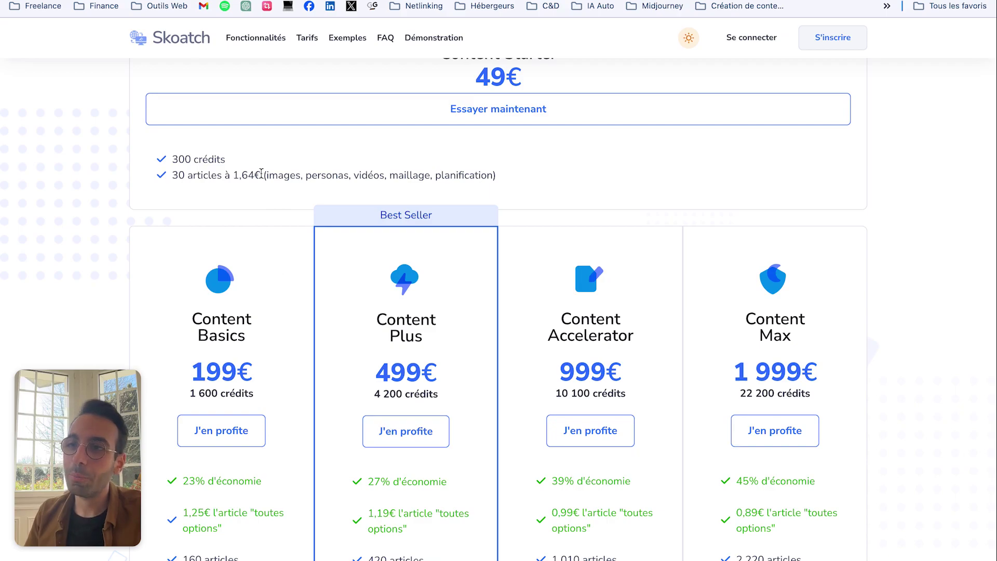
scroll(291, 182, "up", 1)
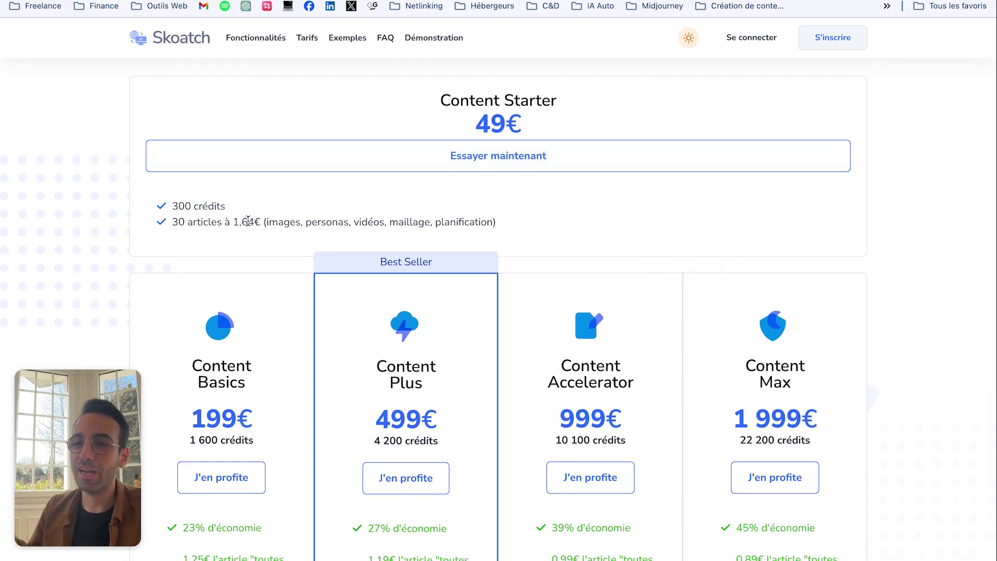
left_click_drag(270, 221, 398, 224)
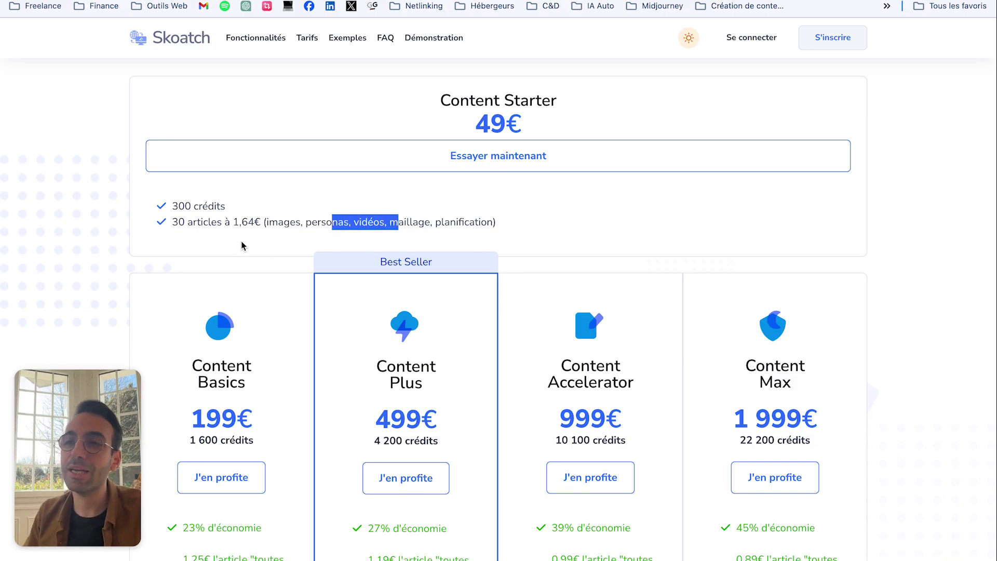
scroll(242, 246, "down", 8)
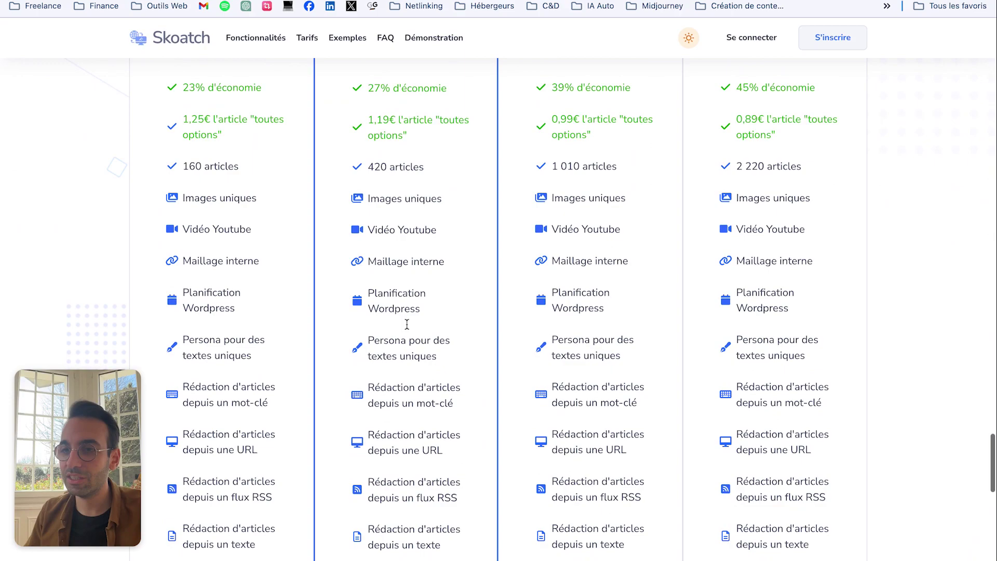
scroll(395, 381, "down", 3)
scroll(421, 400, "down", 1)
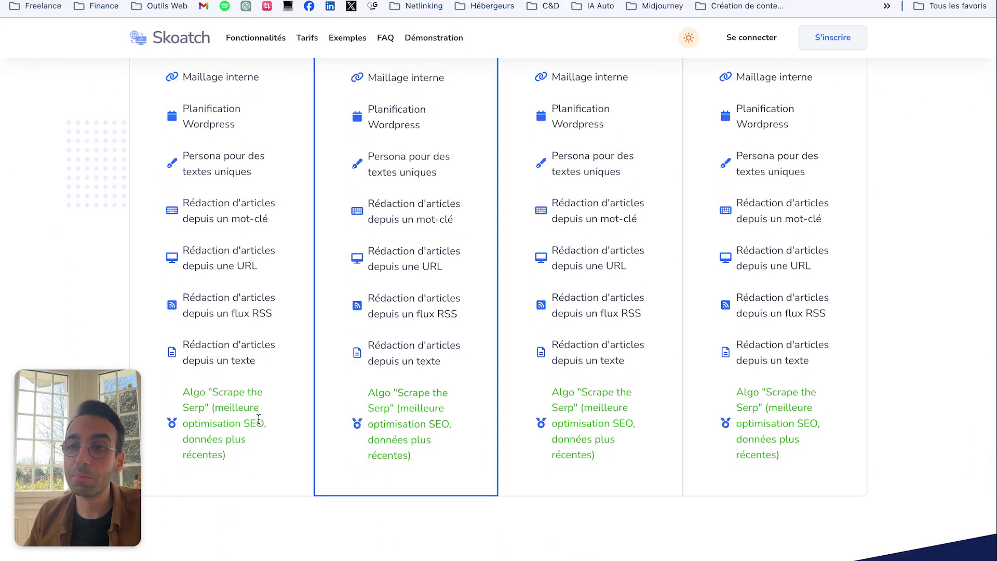
scroll(298, 368, "up", 6)
scroll(298, 367, "up", 4)
scroll(671, 289, "down", 3)
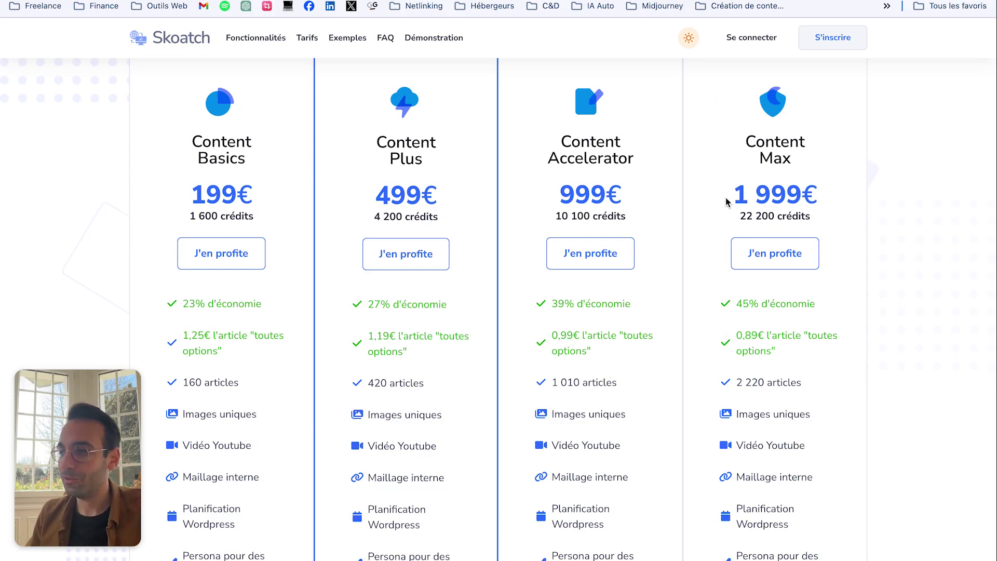
left_click_drag(721, 336, 776, 352)
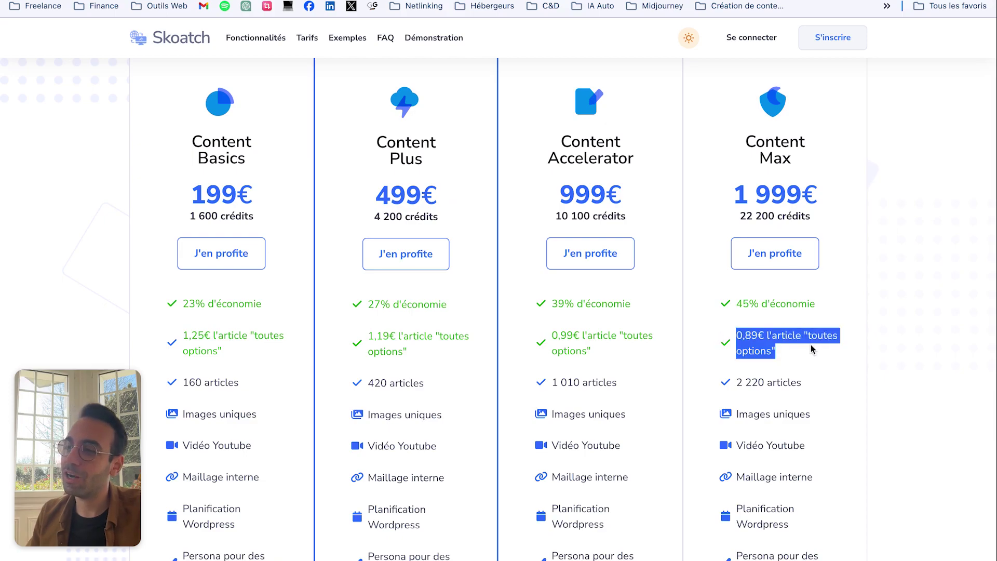
left_click(767, 335)
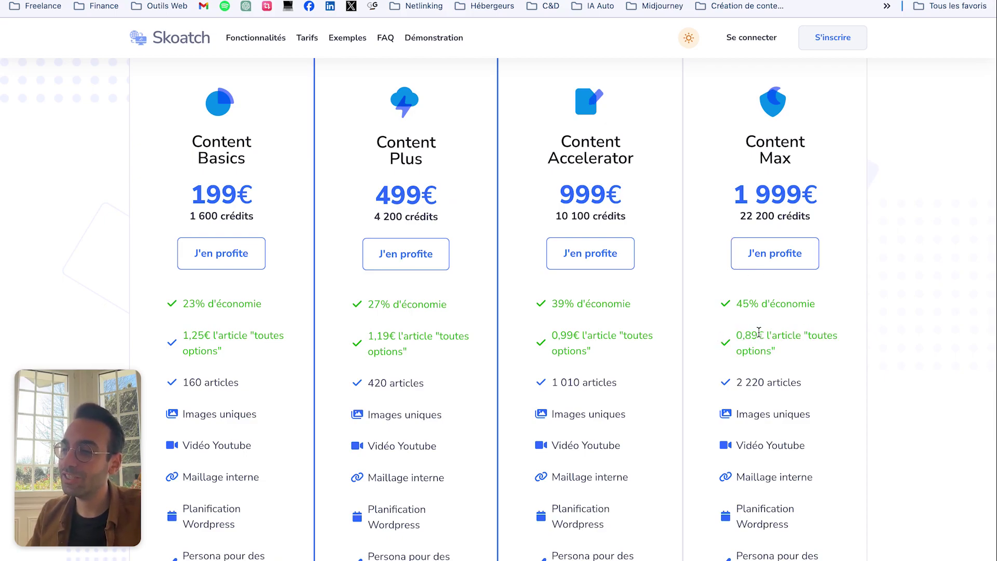
left_click_drag(737, 342, 808, 352)
scroll(581, 372, "up", 3)
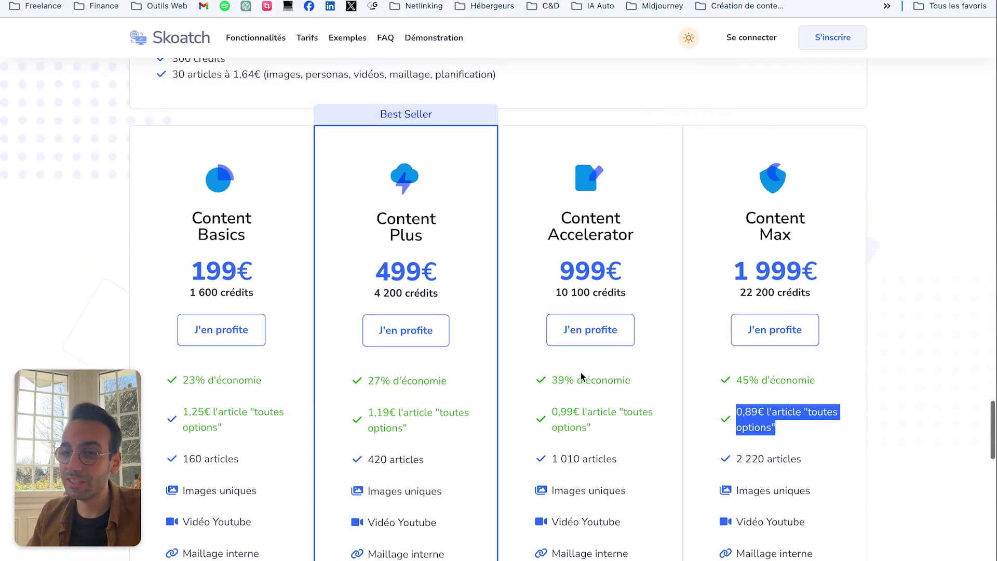
left_click_drag(712, 212, 856, 323)
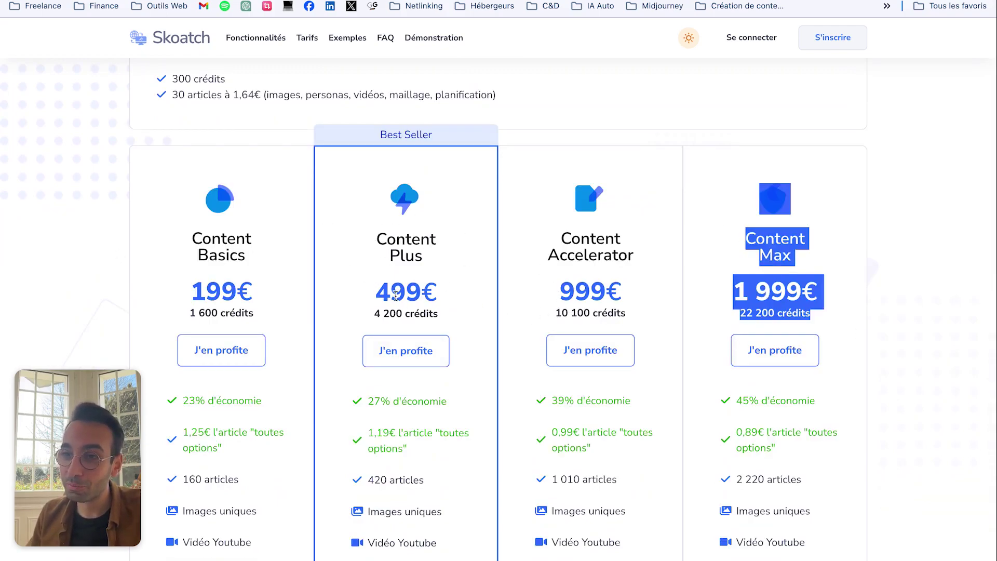
scroll(360, 319, "down", 1)
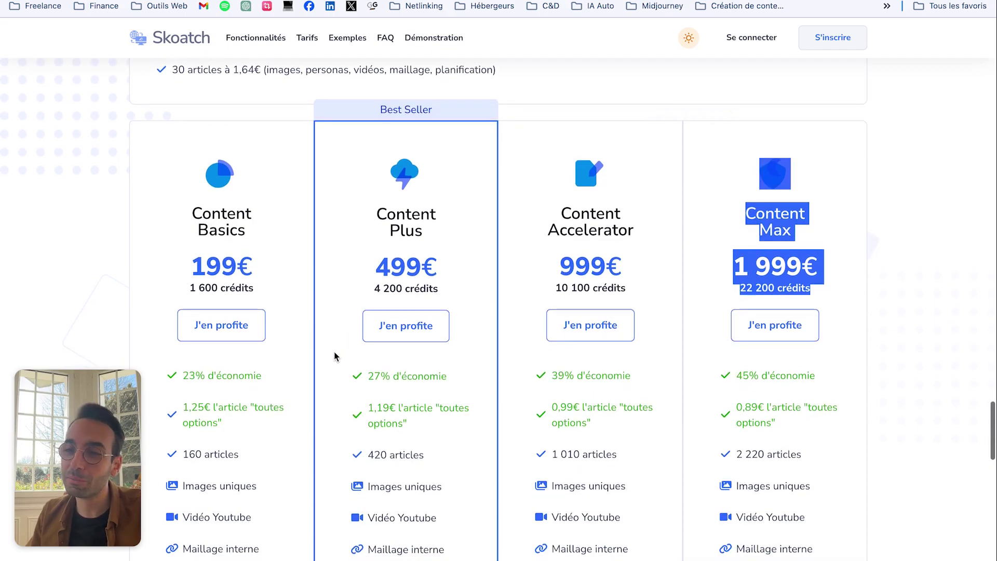
scroll(322, 312, "up", 4)
left_click_drag(439, 165, 627, 196)
scroll(445, 291, "down", 3)
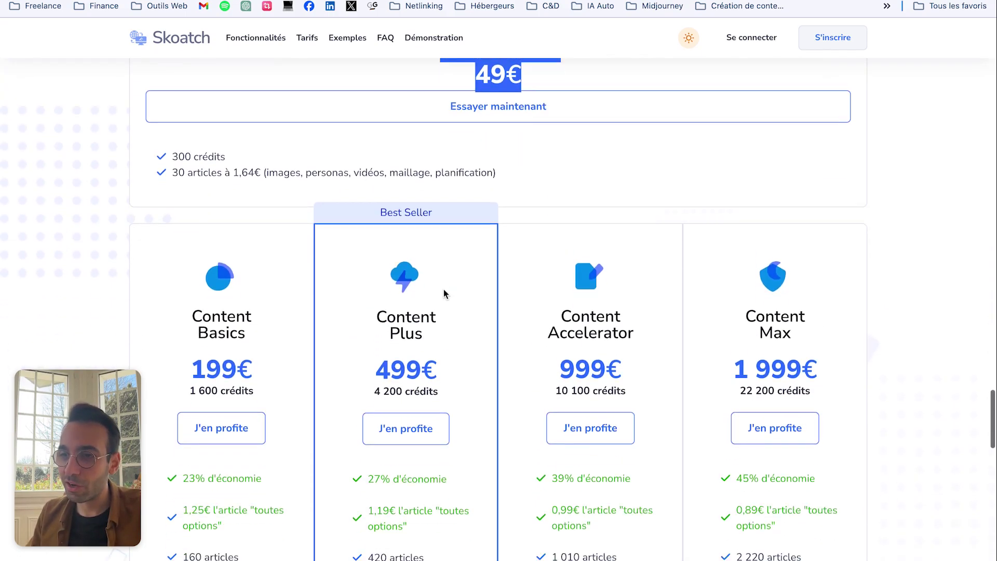
scroll(445, 291, "down", 2)
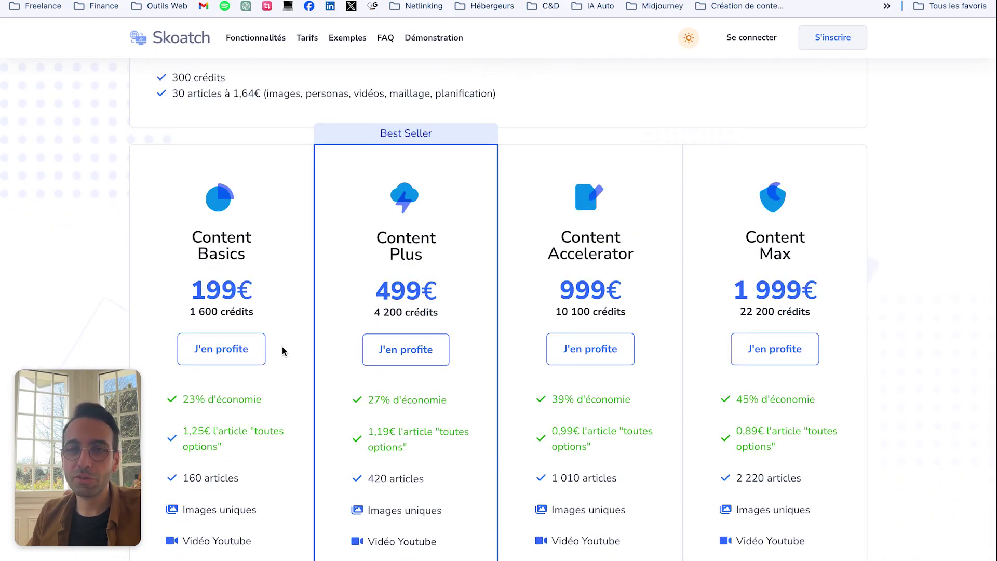
scroll(316, 312, "down", 2)
left_click_drag(370, 198, 479, 280)
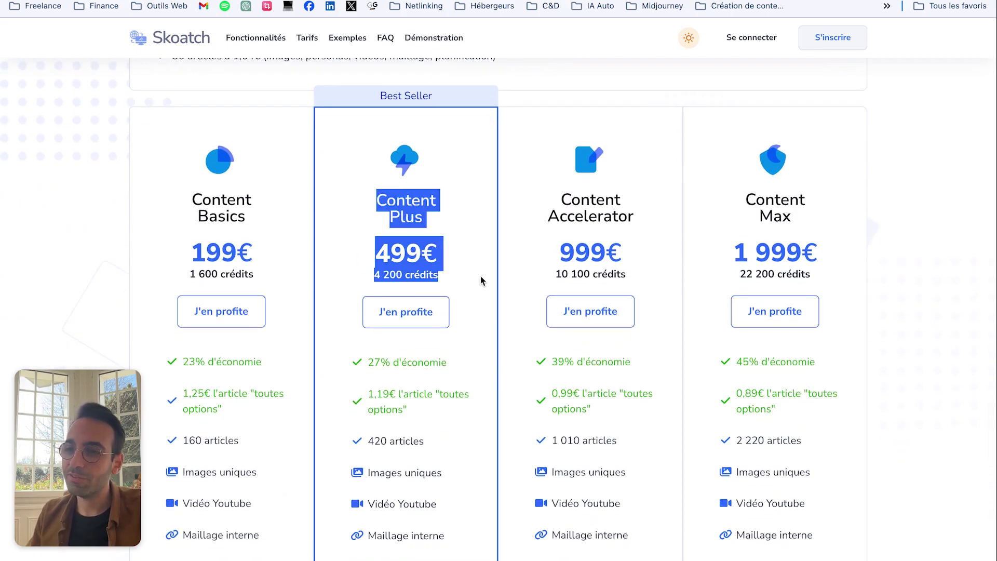
left_click_drag(346, 404, 441, 420)
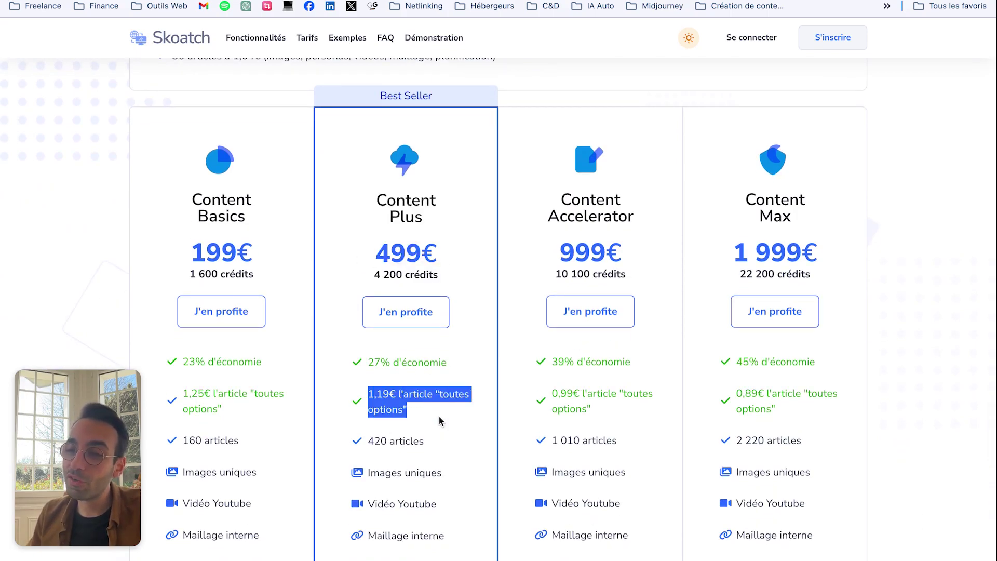
scroll(214, 235, "up", 3)
left_click_drag(223, 230, 274, 224)
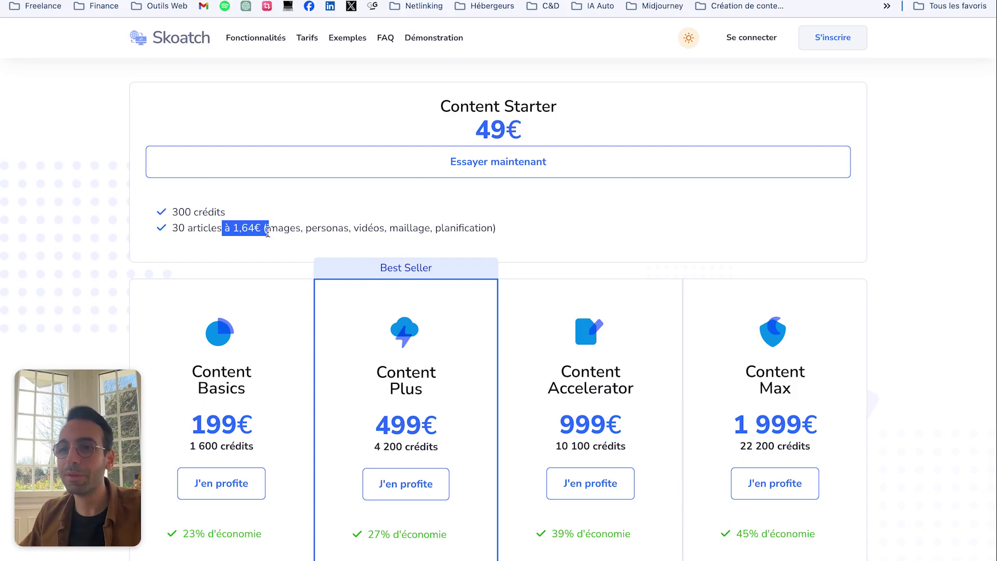
left_click_drag(233, 228, 259, 228)
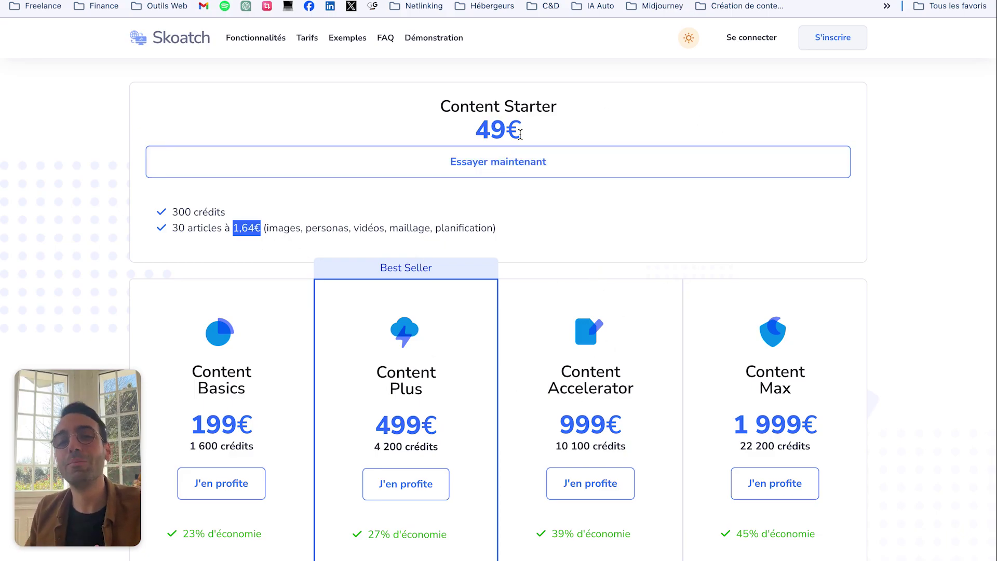
scroll(524, 191, "down", 3)
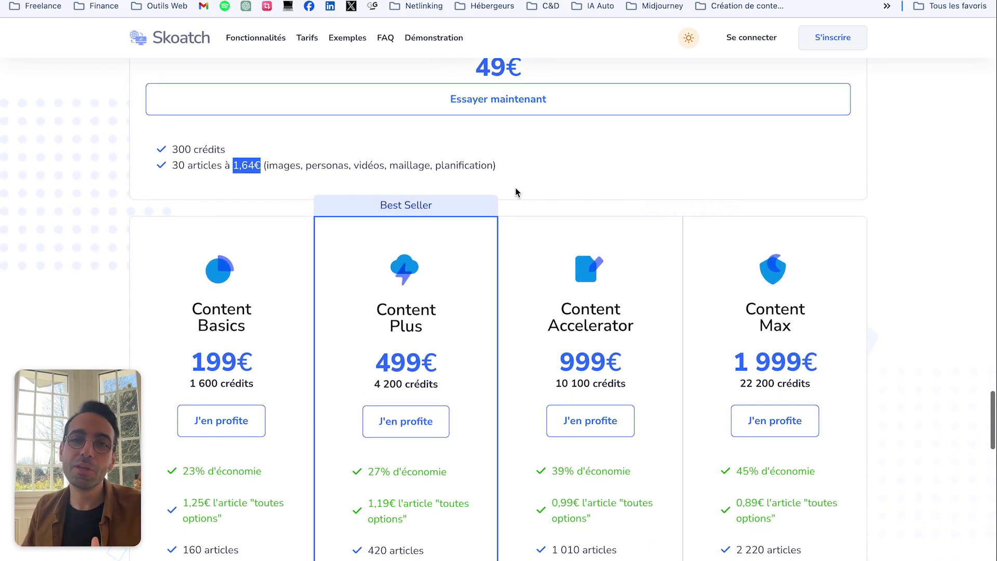
scroll(515, 191, "down", 2)
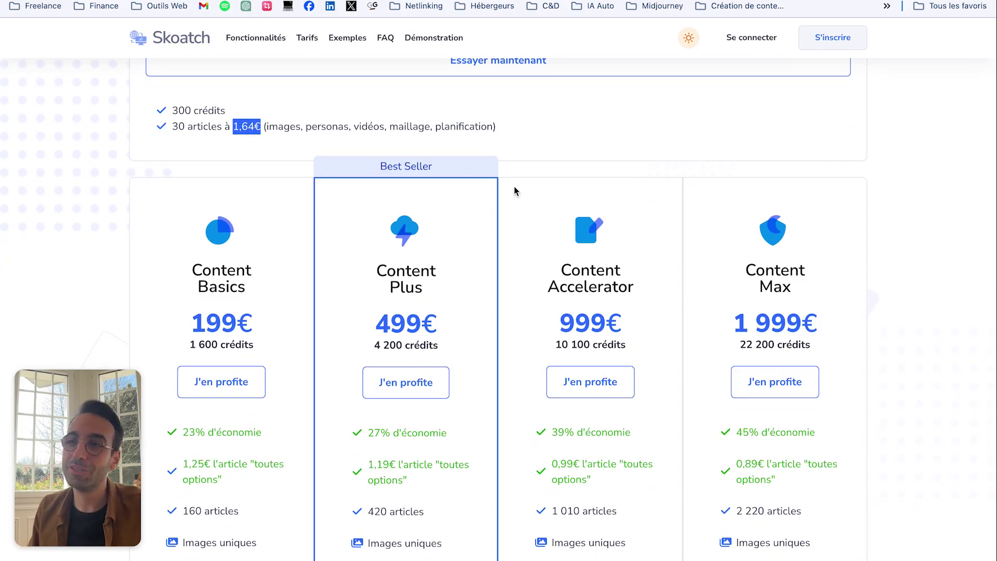
scroll(514, 190, "down", 2)
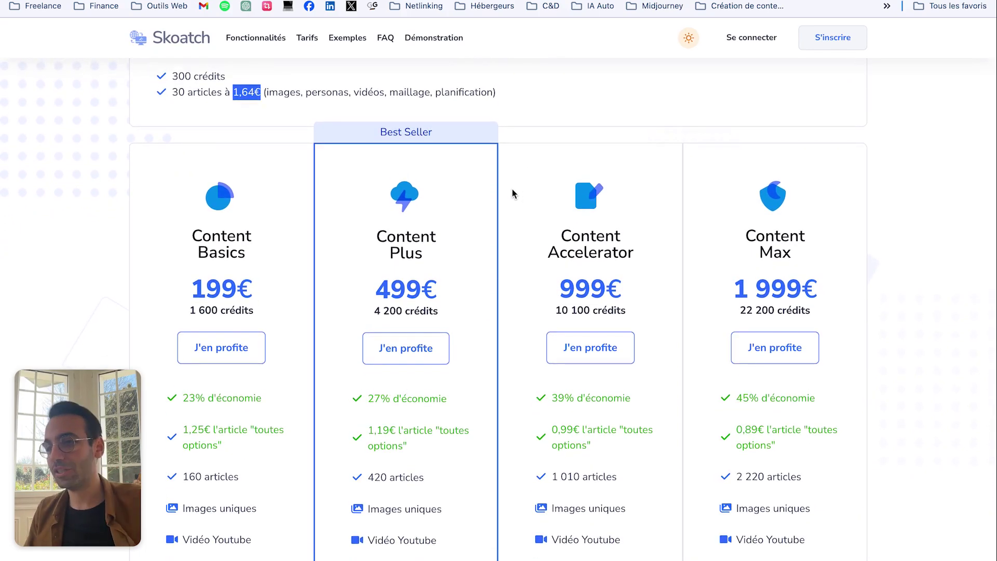
scroll(284, 213, "down", 5)
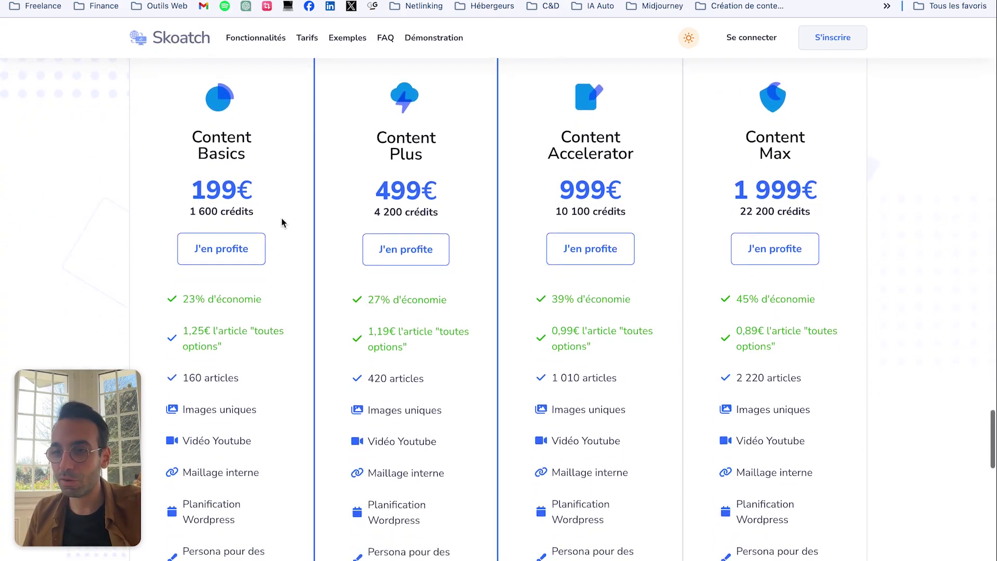
scroll(290, 300, "up", 15)
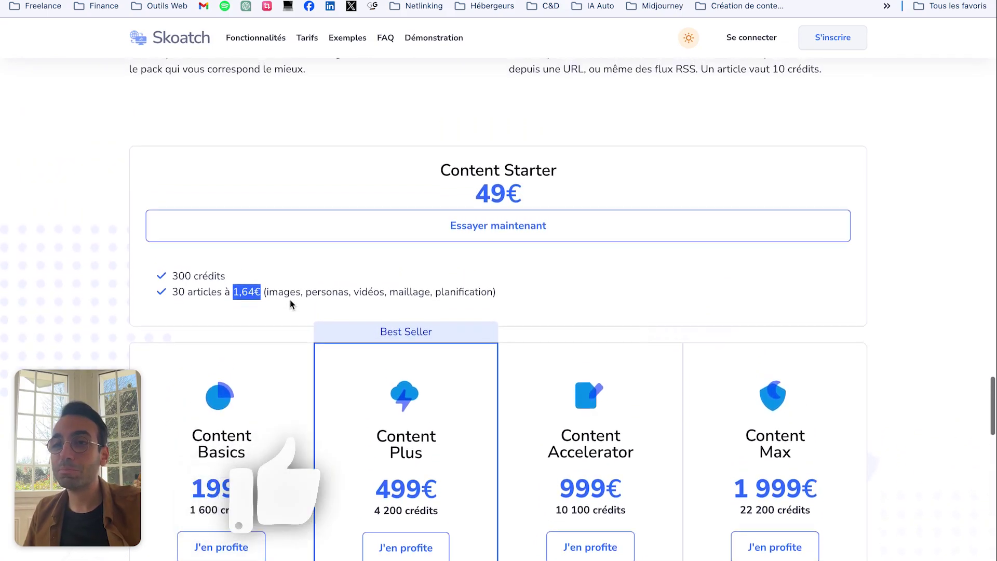
scroll(290, 300, "up", 3)
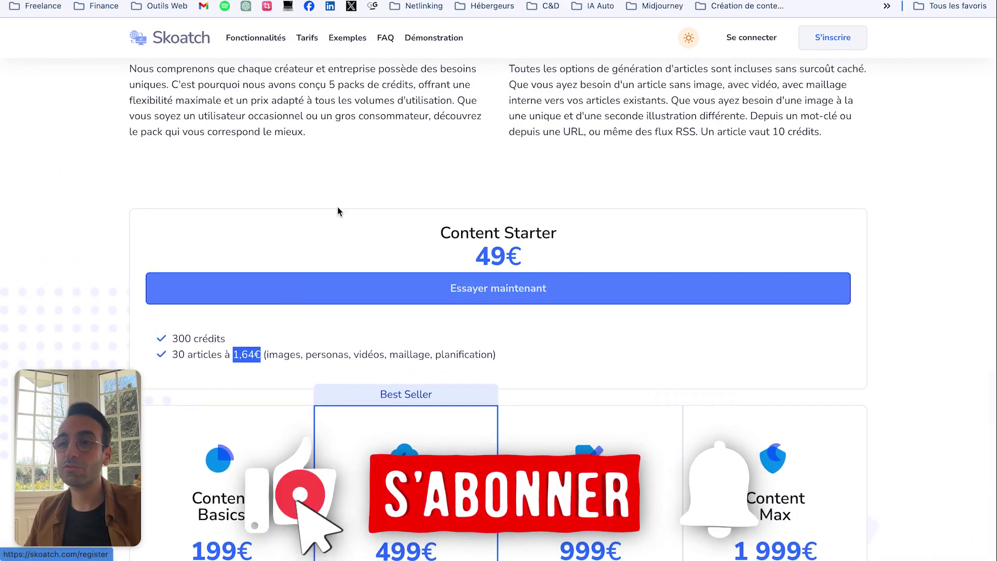
scroll(338, 208, "up", 2)
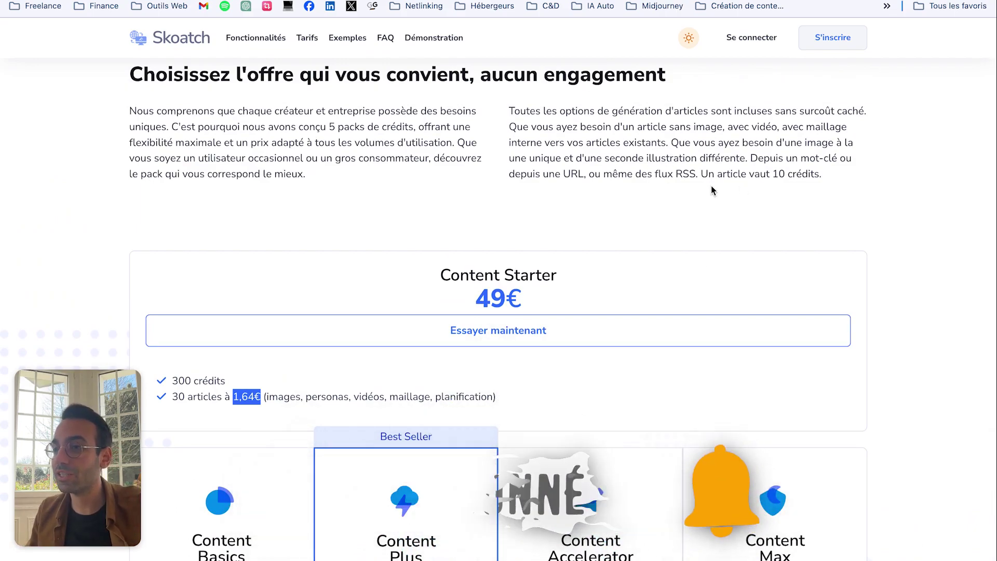
scroll(493, 208, "up", 1)
scroll(489, 211, "down", 1)
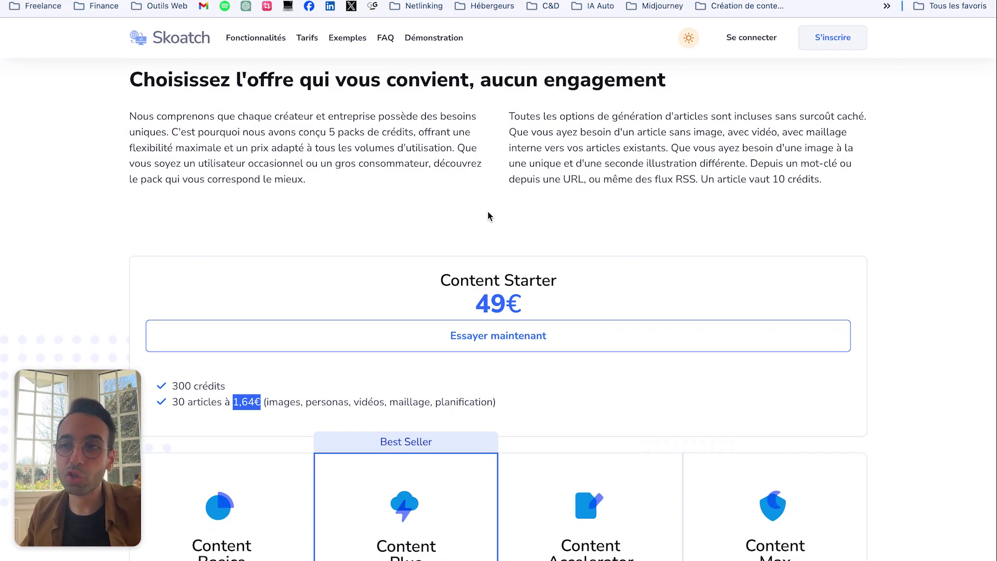